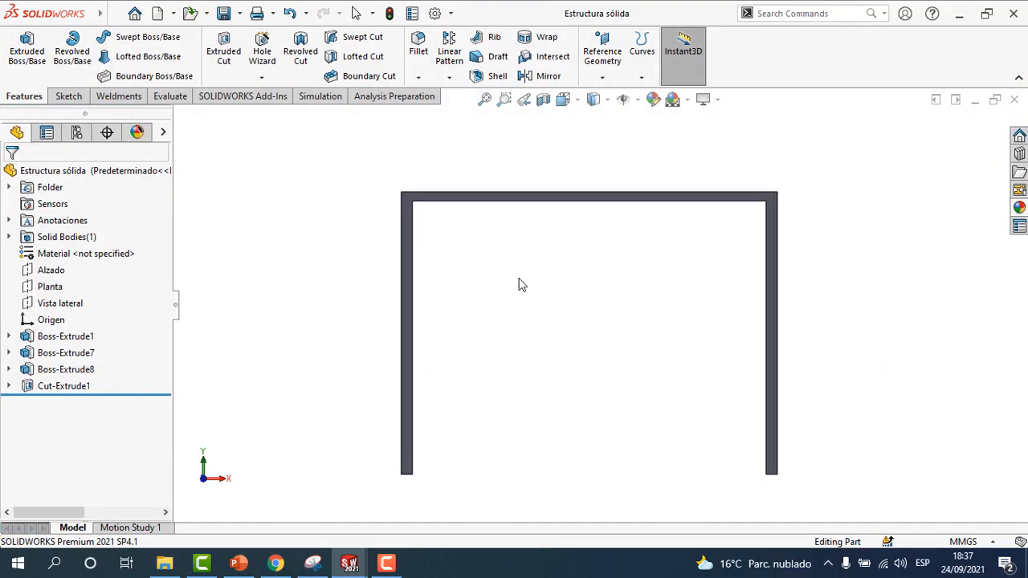
Examine the hollow end of the frame's leg from below and return to the front view
middle_drag(519, 284, 447, 304)
scroll(447, 304, down, 10)
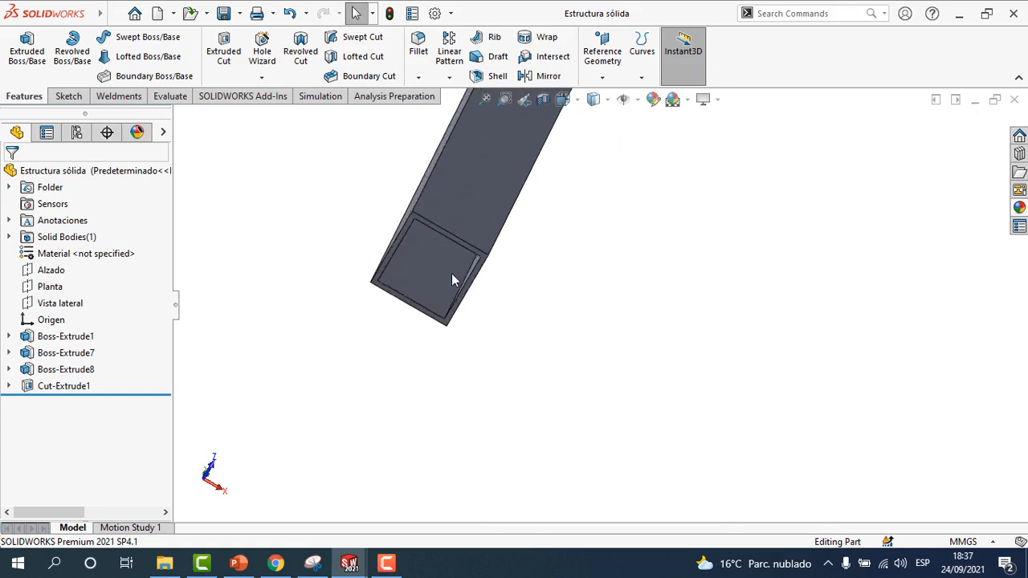
scroll(626, 269, up, 5)
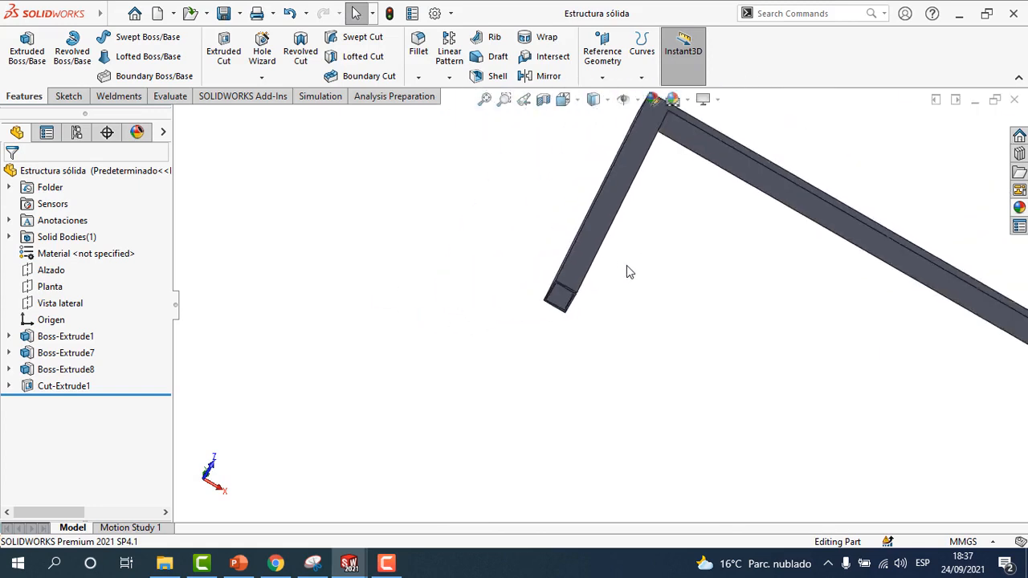
middle_drag(626, 269, 677, 391)
scroll(722, 328, up, 3)
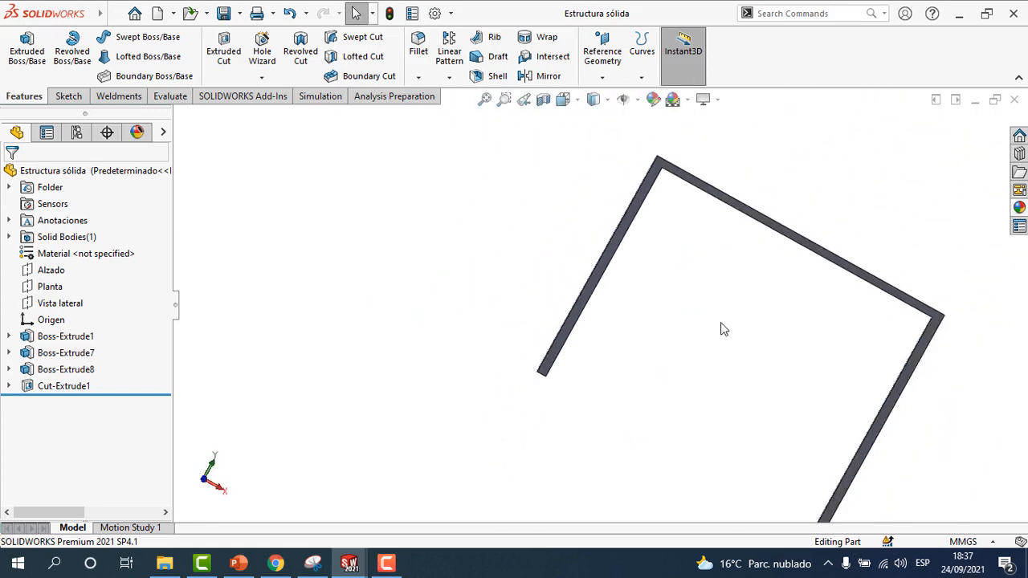
key(space)
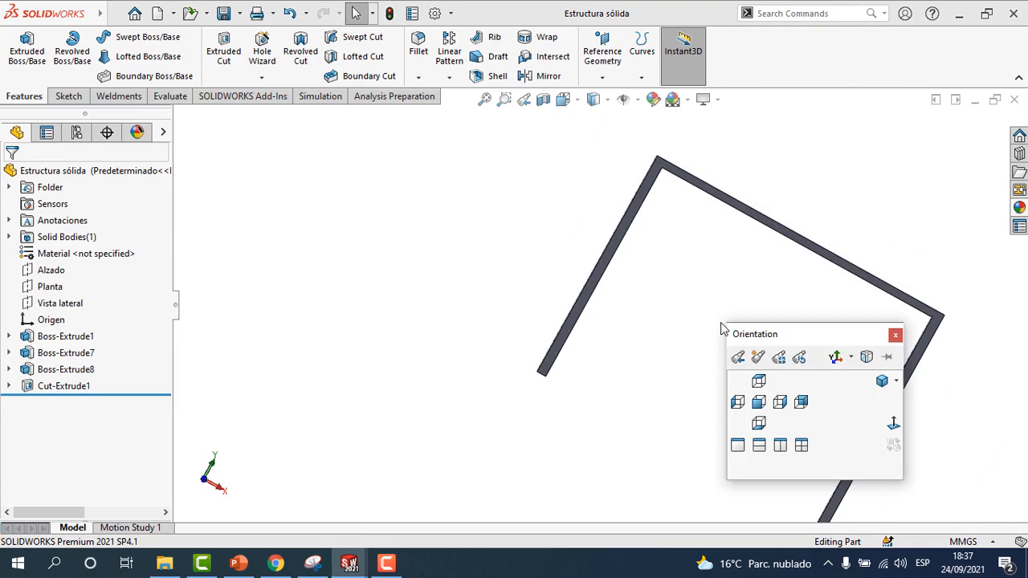
click(893, 425)
scroll(828, 377, up, 3)
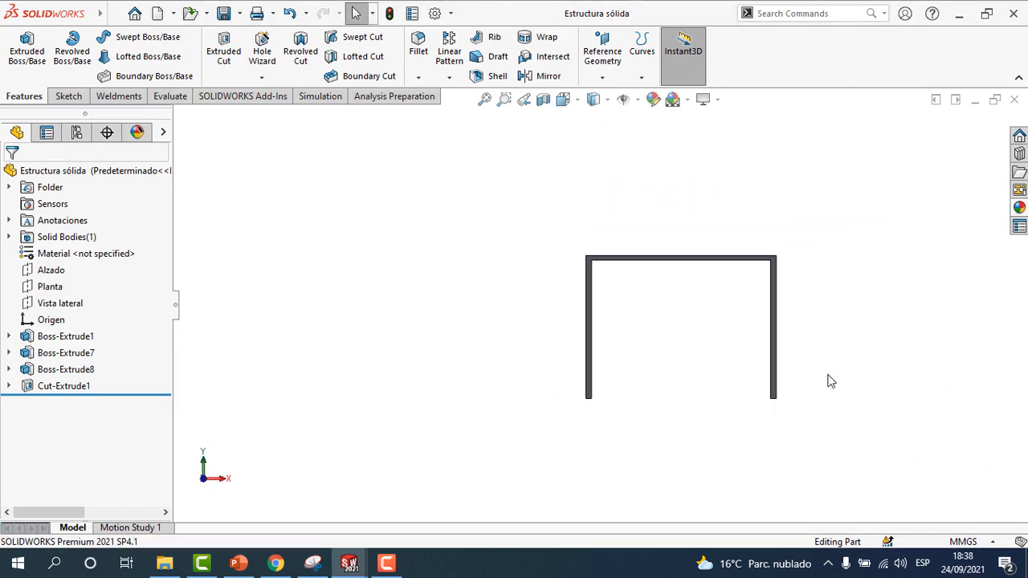
scroll(828, 378, down, 3)
scroll(679, 302, down, 2)
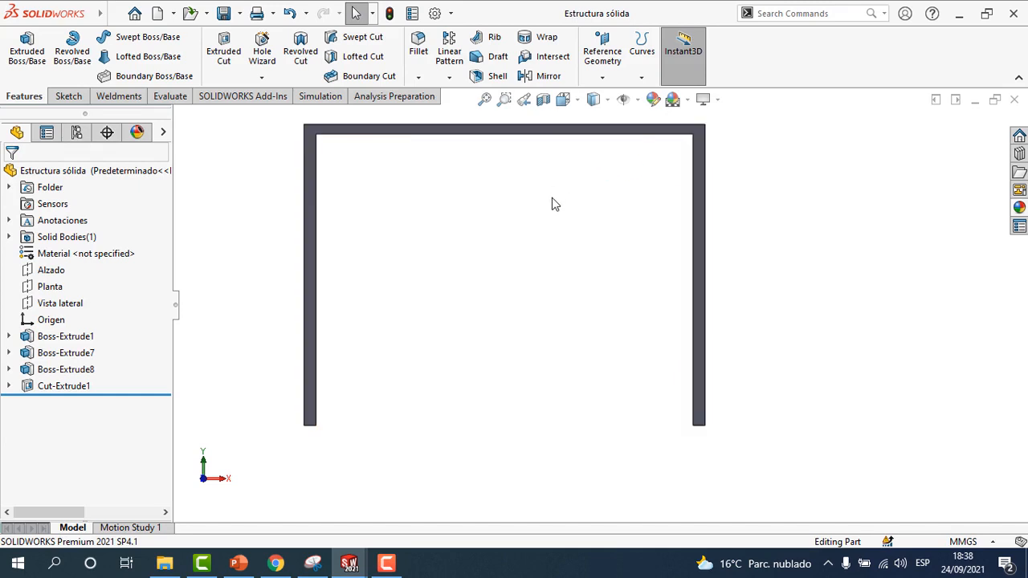
scroll(551, 214, up, 2)
scroll(557, 211, down, 2)
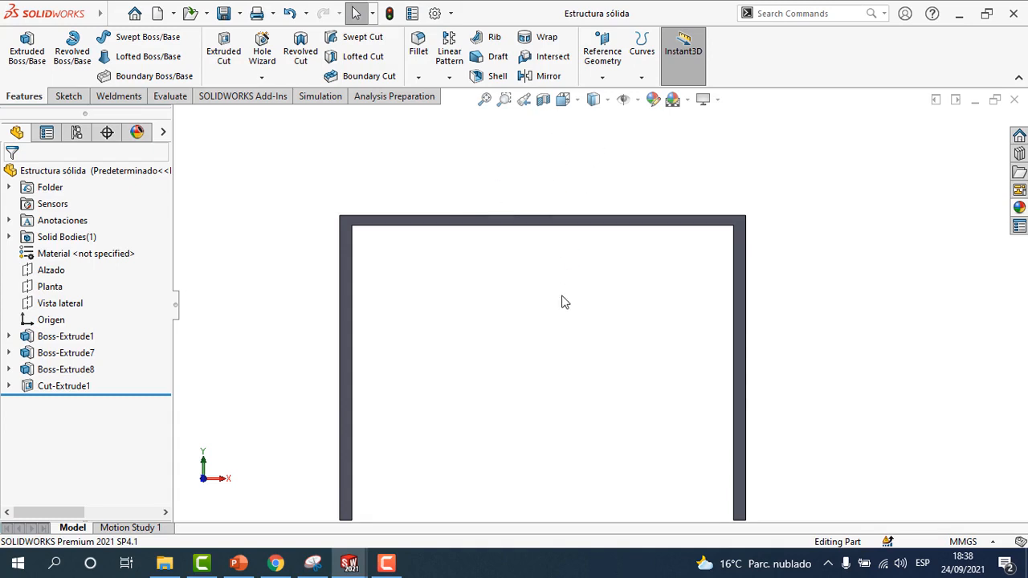
scroll(562, 301, up, 2)
scroll(563, 338, up, 2)
scroll(622, 361, down, 3)
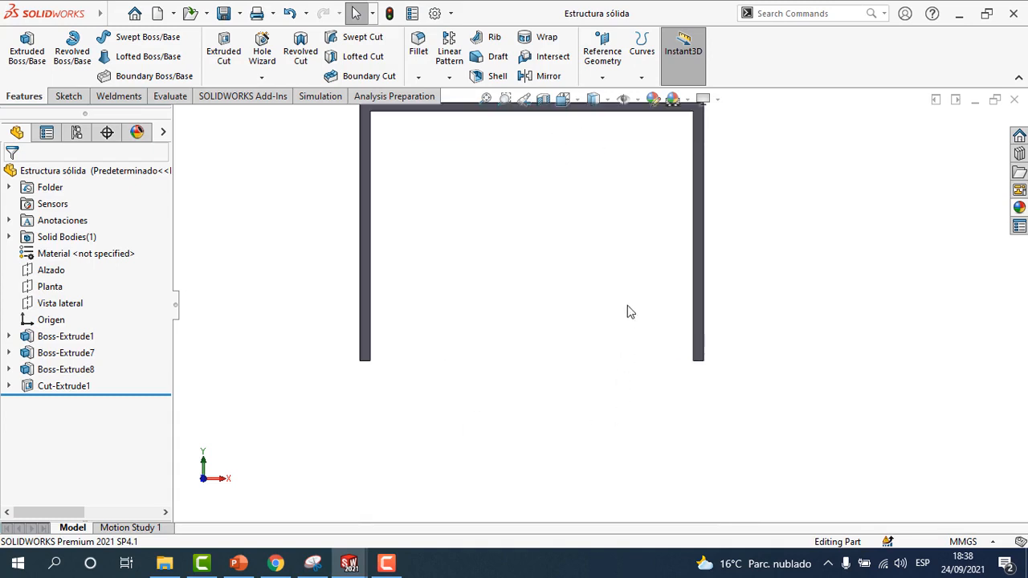
scroll(611, 233, up, 2)
scroll(562, 225, down, 3)
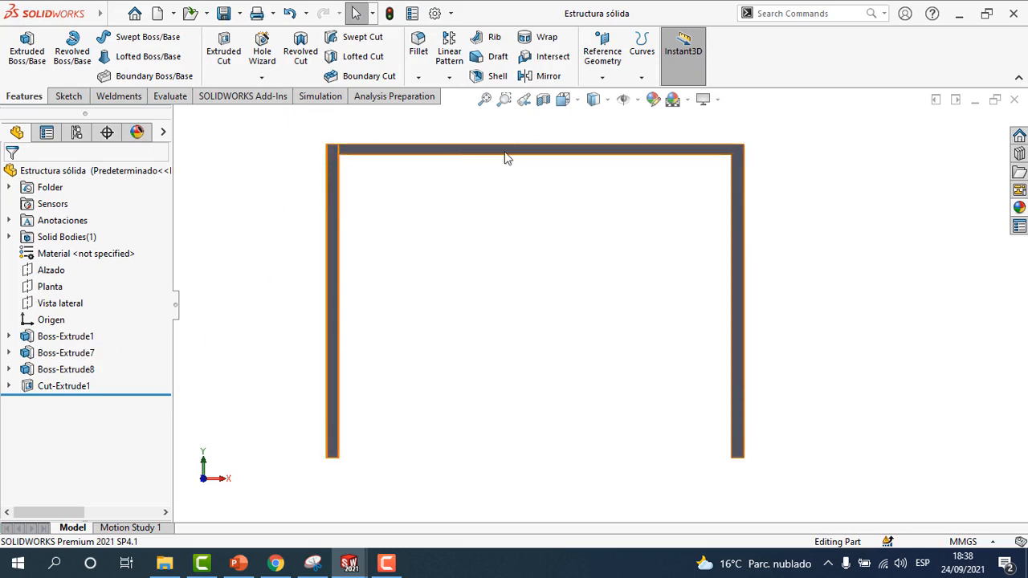
Inspect the frame's extruded members and the dimensions of the hollow square profile at the leg's lower end face
click(711, 154)
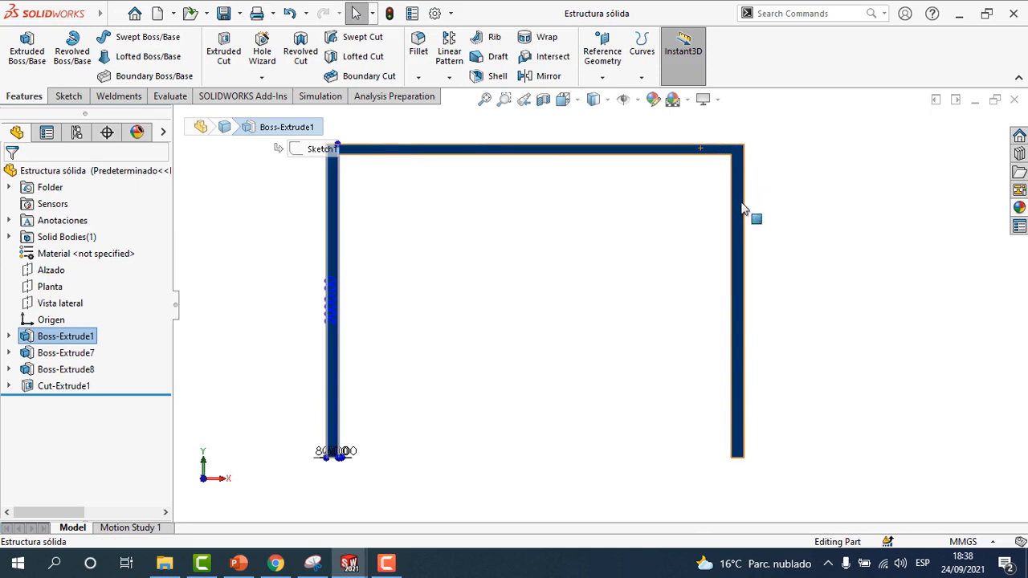
click(64, 369)
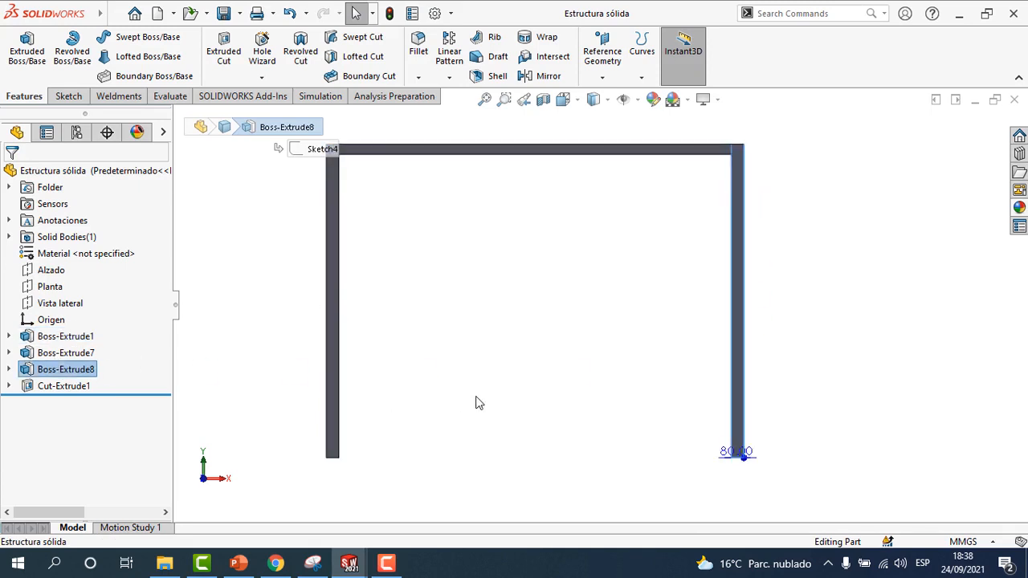
middle_drag(437, 443, 523, 193)
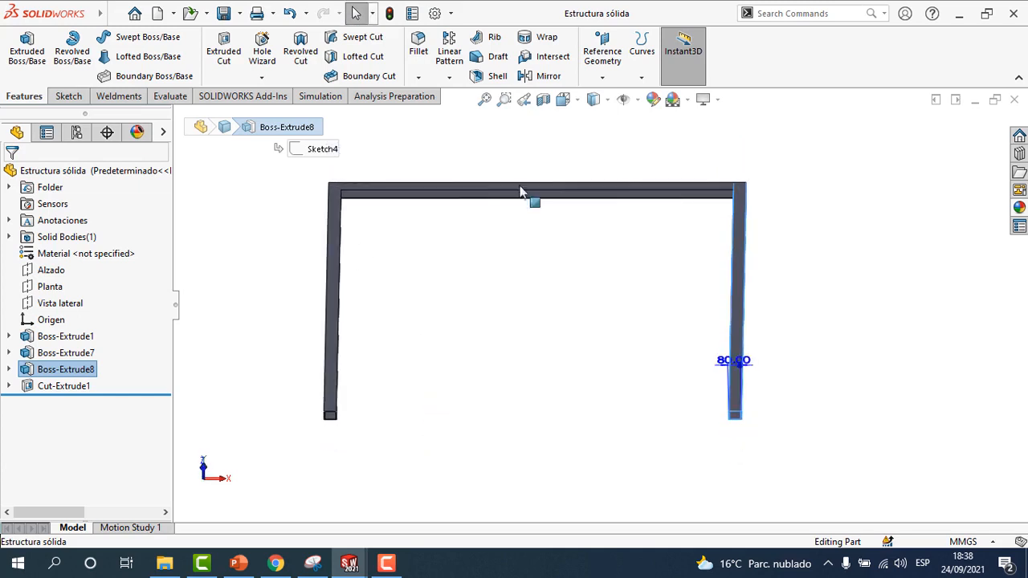
scroll(344, 374, down, 8)
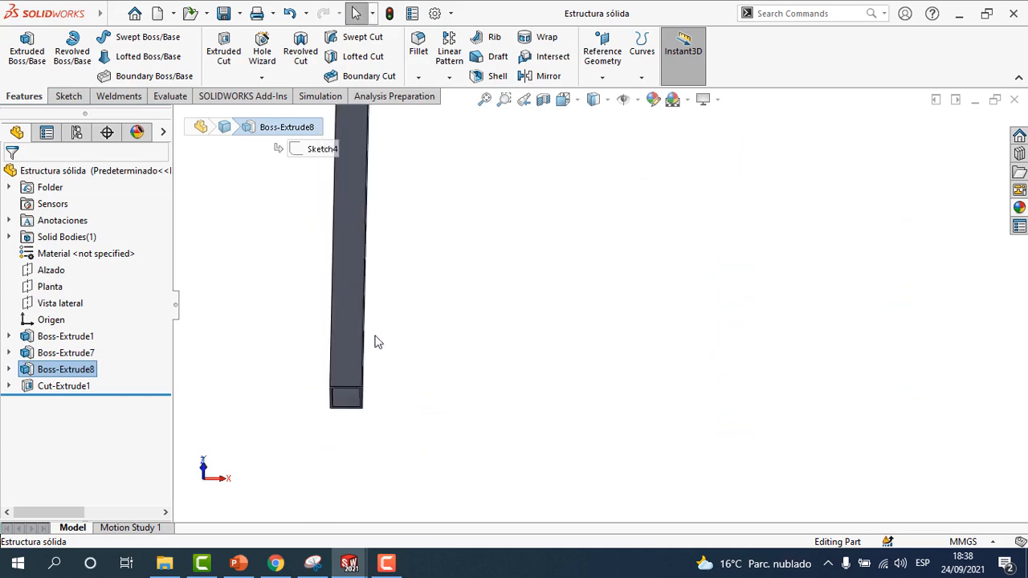
middle_drag(429, 435, 429, 292)
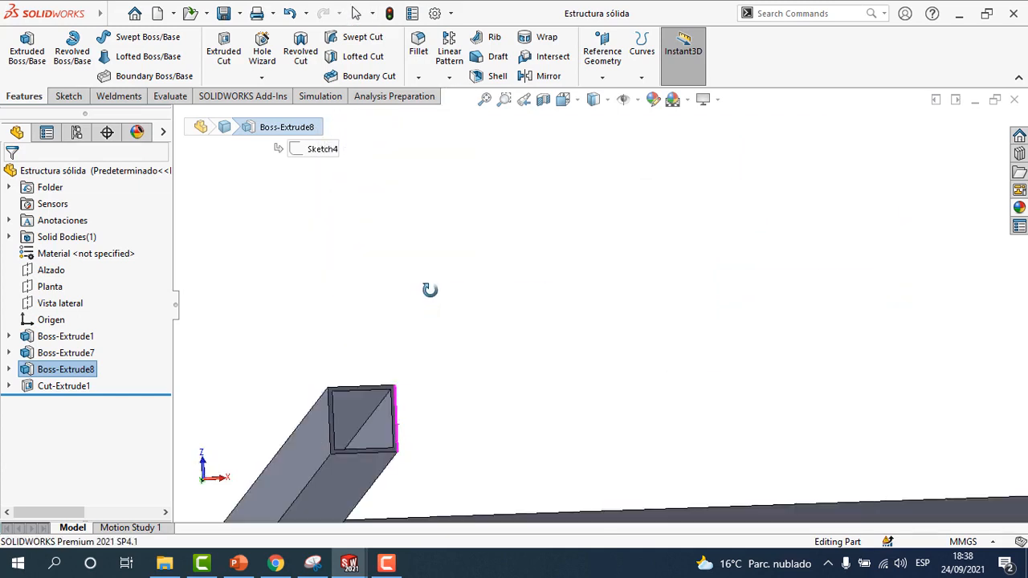
middle_drag(480, 392, 450, 414)
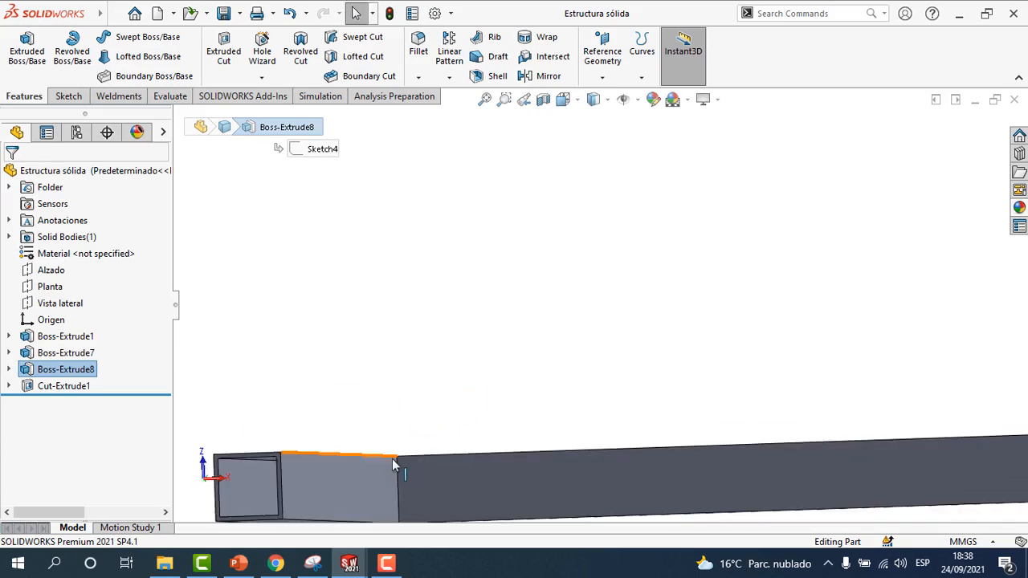
scroll(308, 412, down, 6)
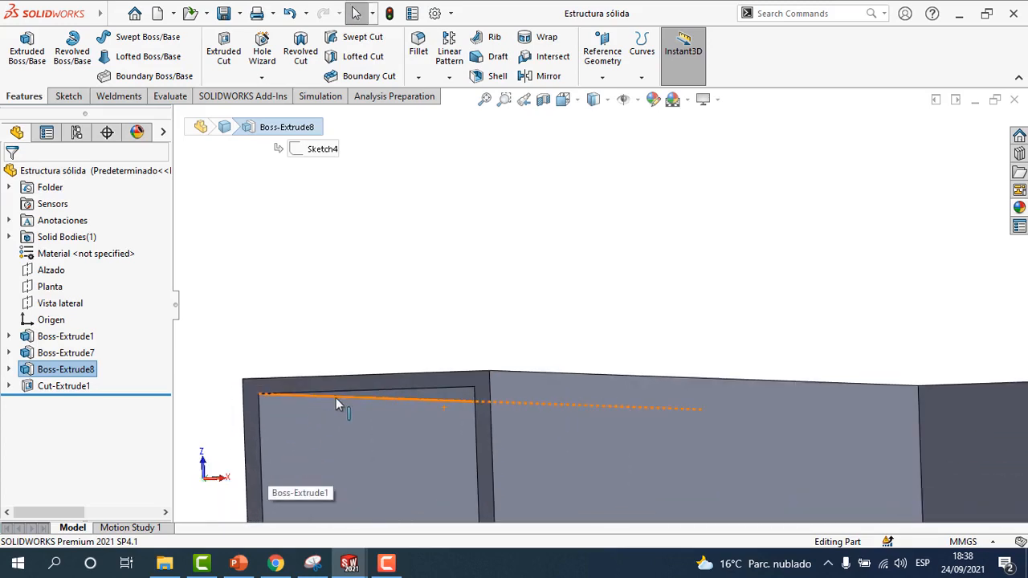
click(346, 390)
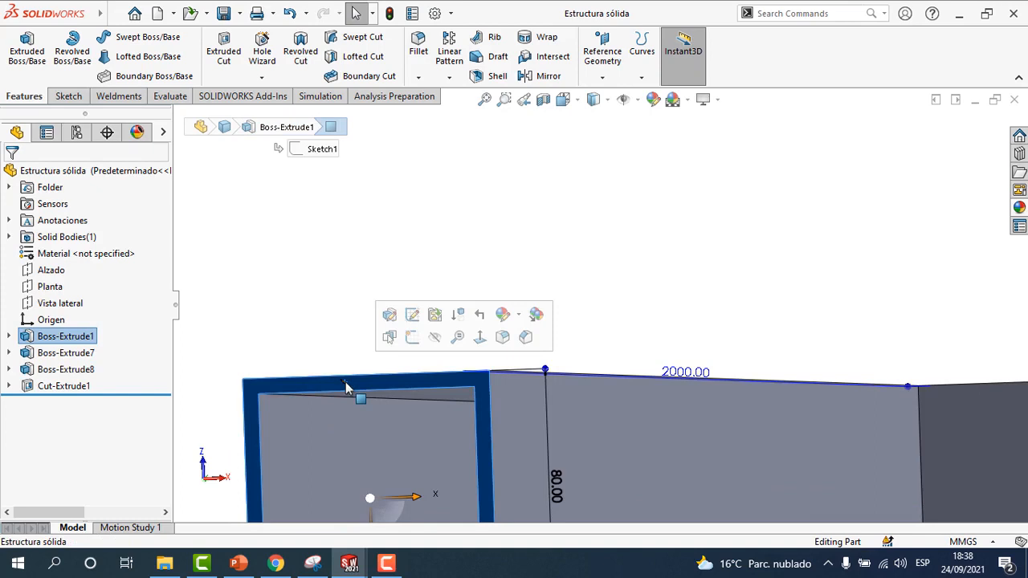
click(486, 343)
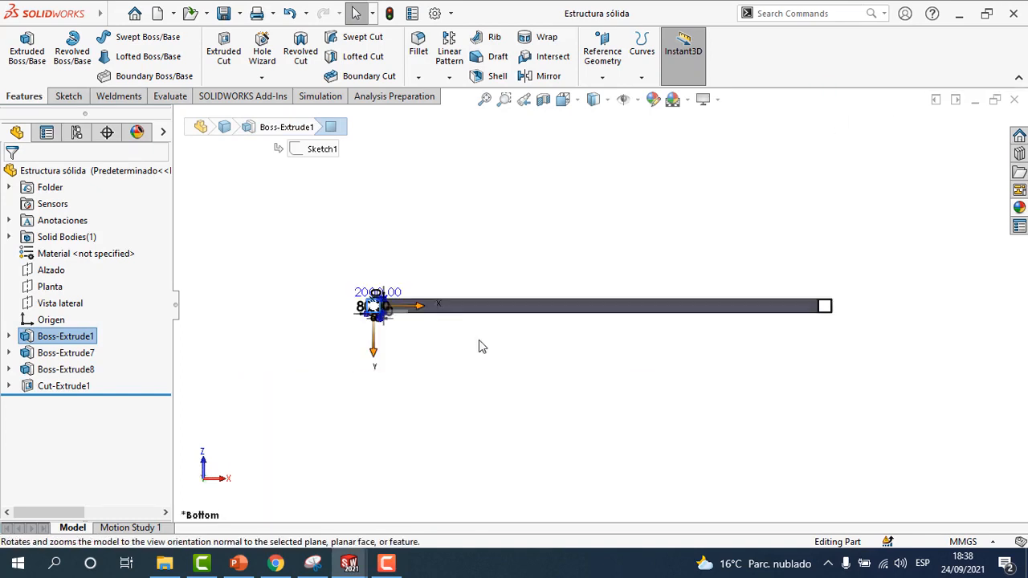
scroll(418, 325, down, 7)
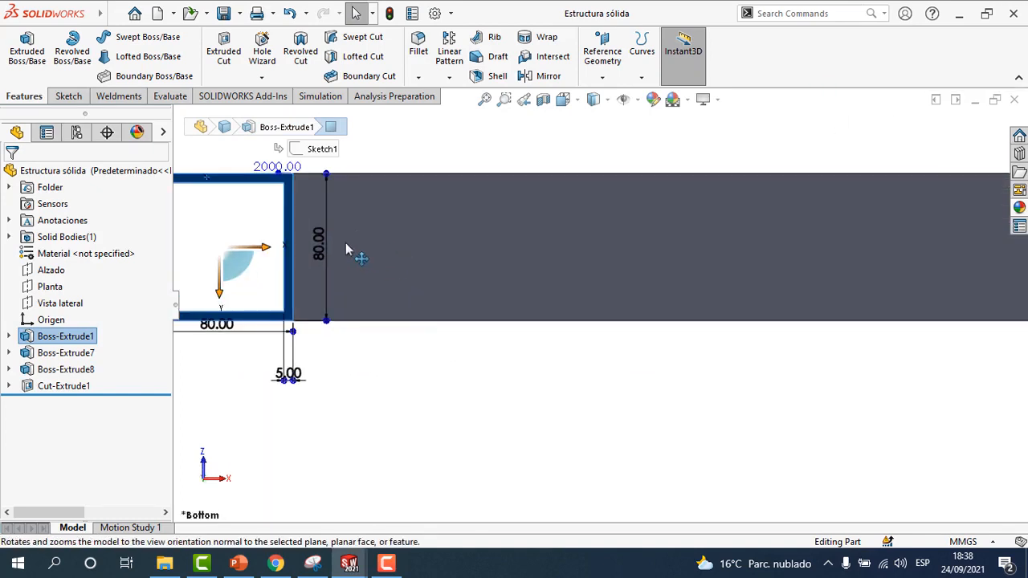
scroll(466, 380, up, 8)
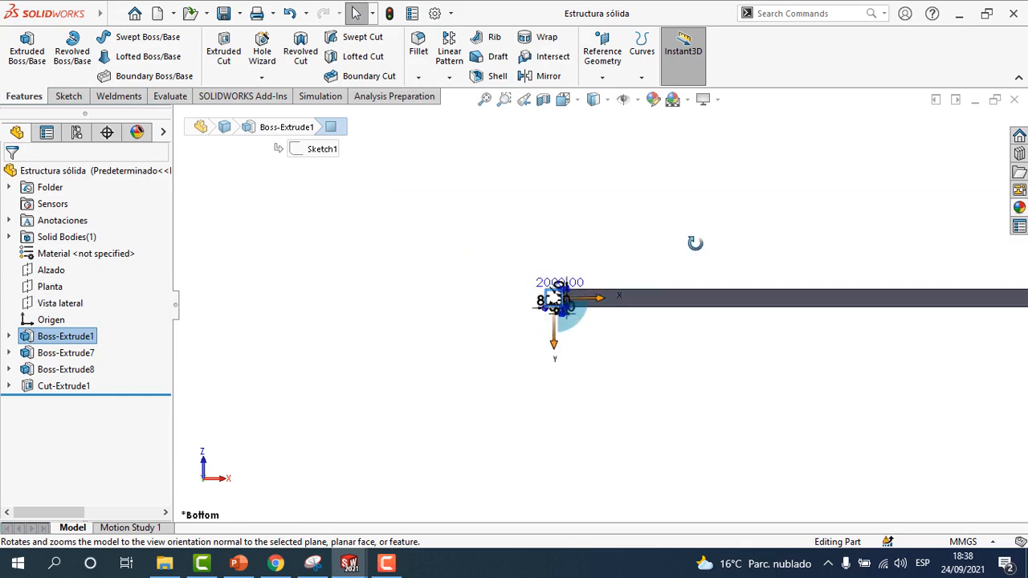
Check the leg's length dimension and orient the view normal to the frame's front face
middle_drag(695, 243, 589, 323)
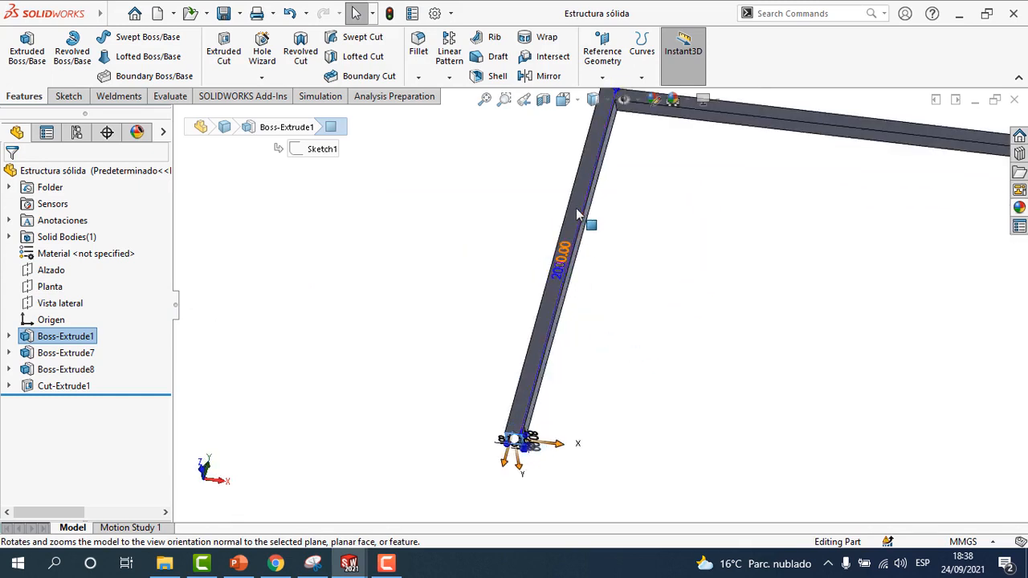
click(580, 221)
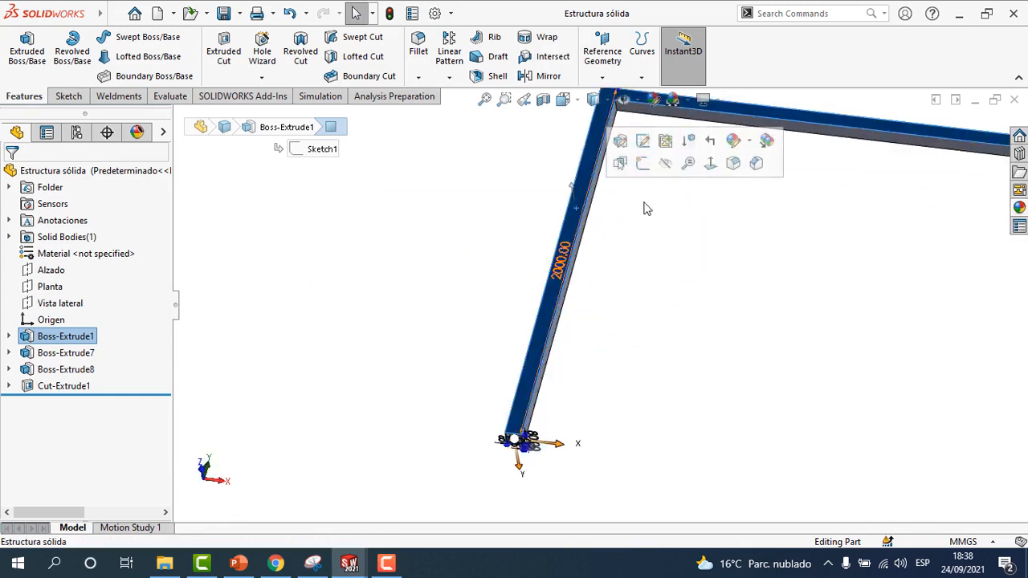
click(710, 165)
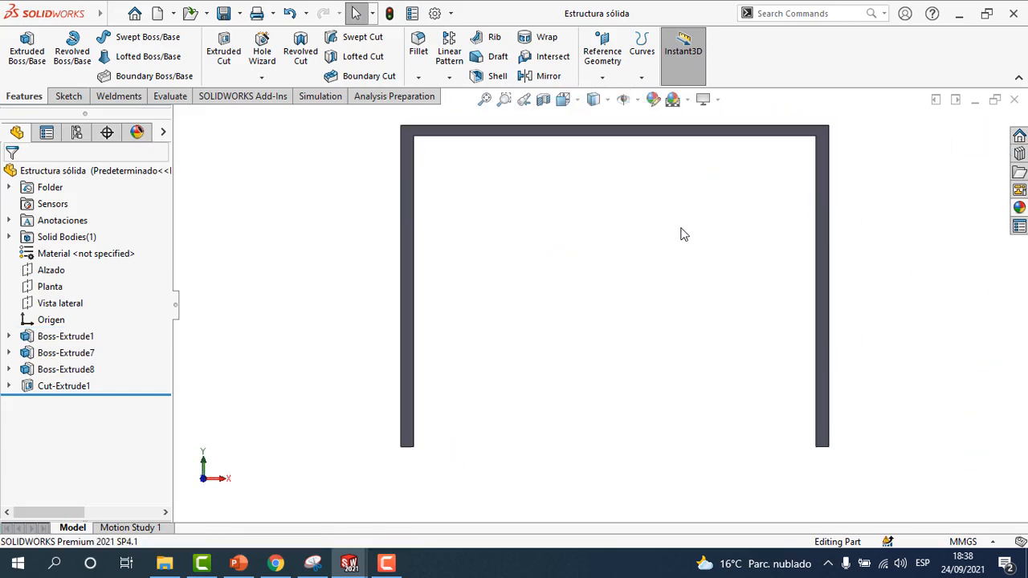
Create a new static simulation study, keeping the default name Static 1
click(319, 98)
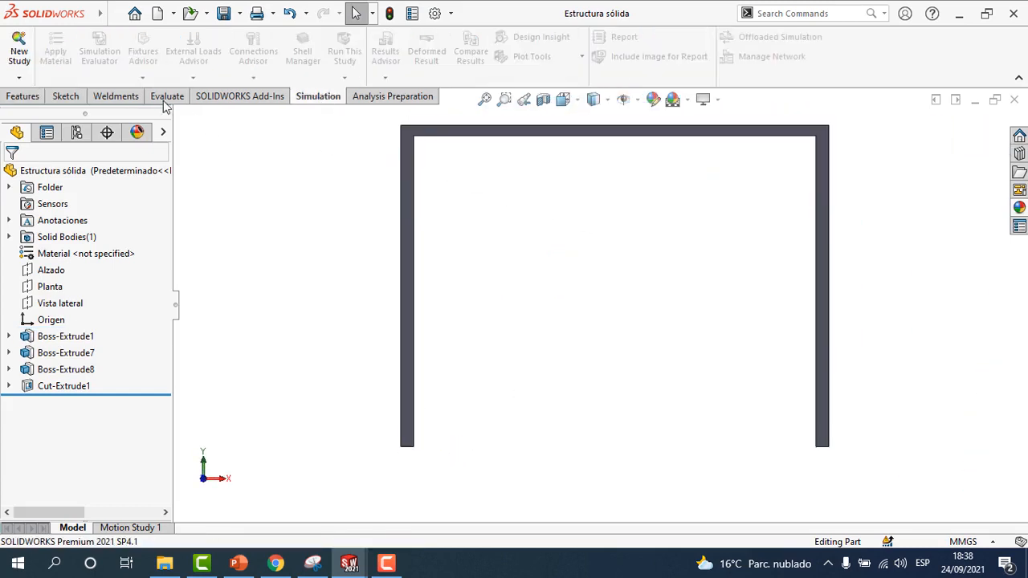
click(19, 51)
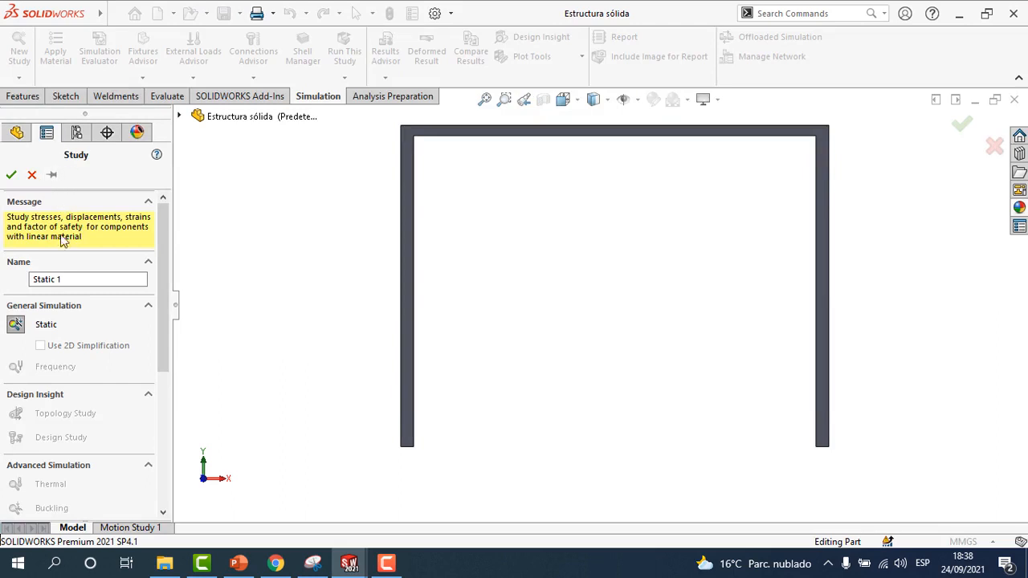
click(11, 175)
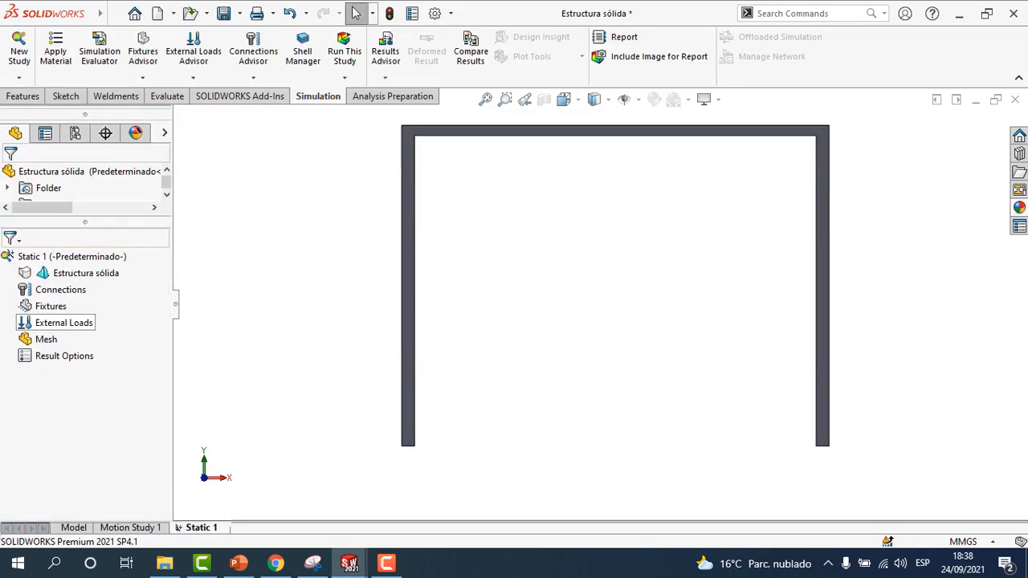
Assign AISI 1020 steel to the solid frame body in the static study
scroll(589, 358, up, 2)
scroll(696, 310, down, 2)
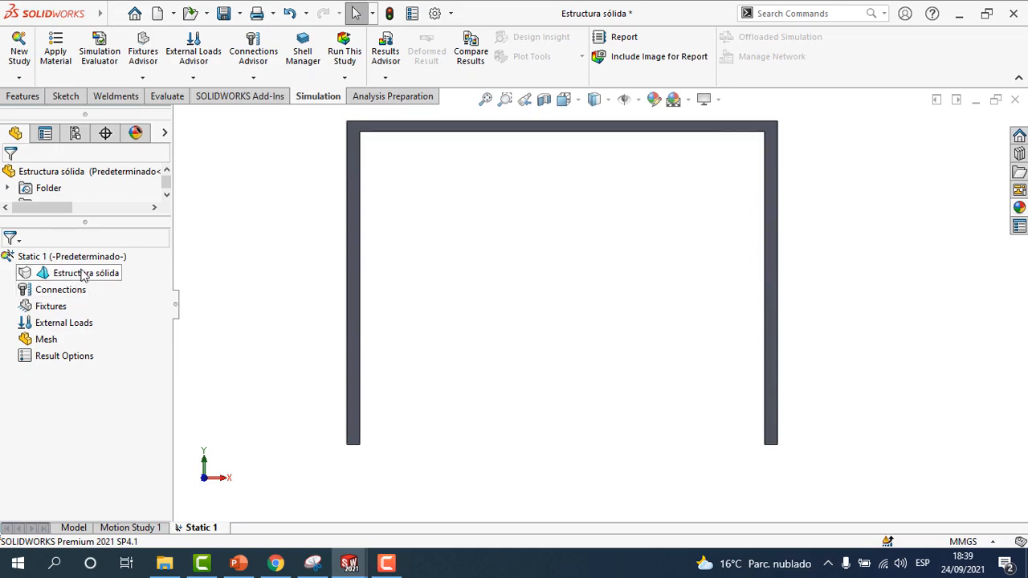
scroll(590, 257, down, 2)
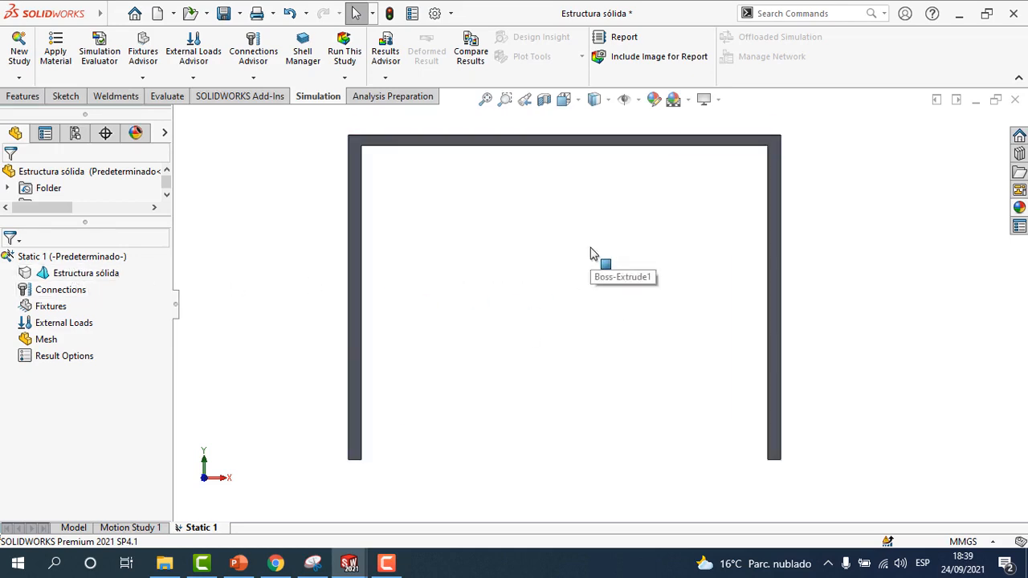
click(74, 277)
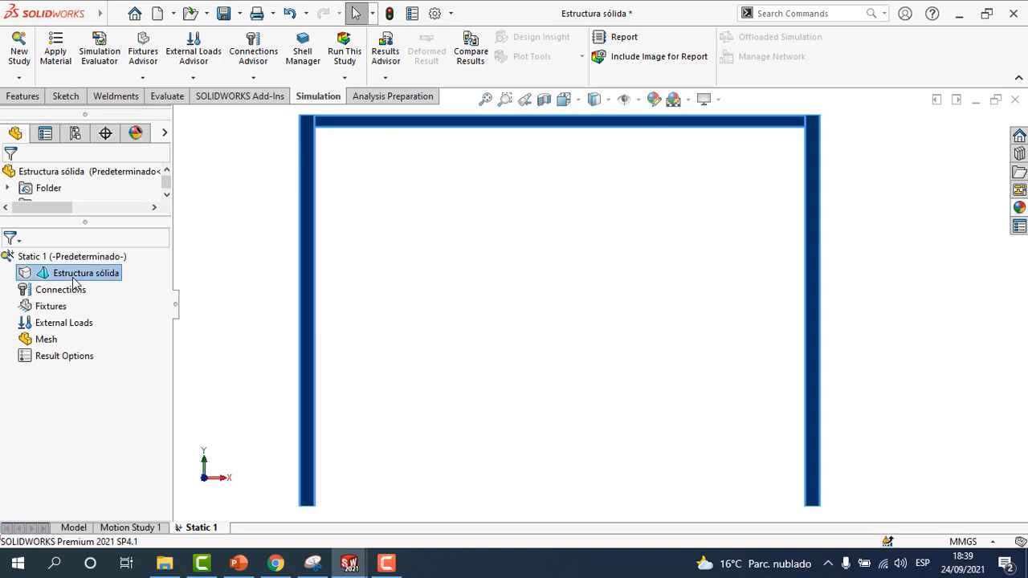
right_click(74, 279)
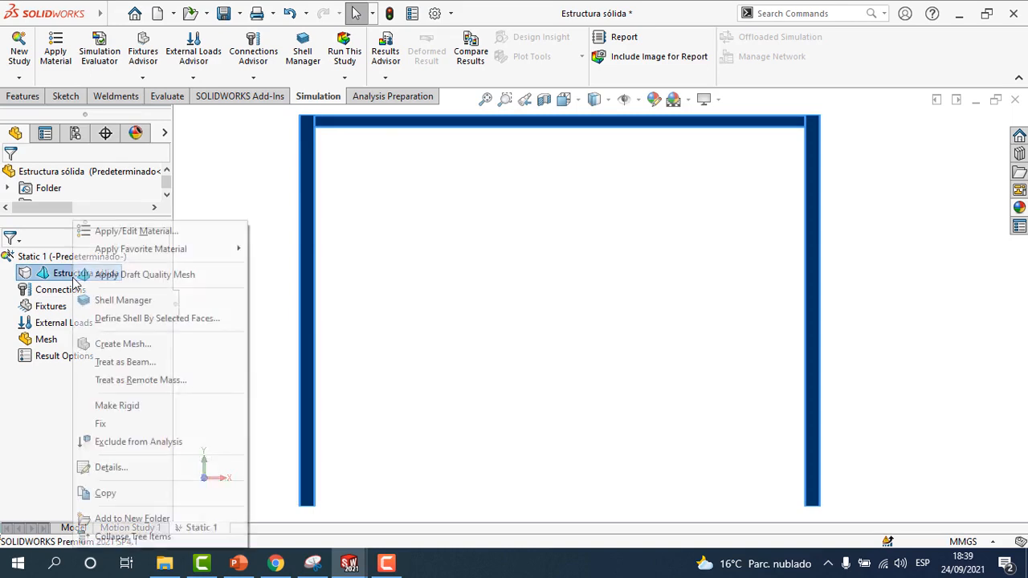
click(151, 233)
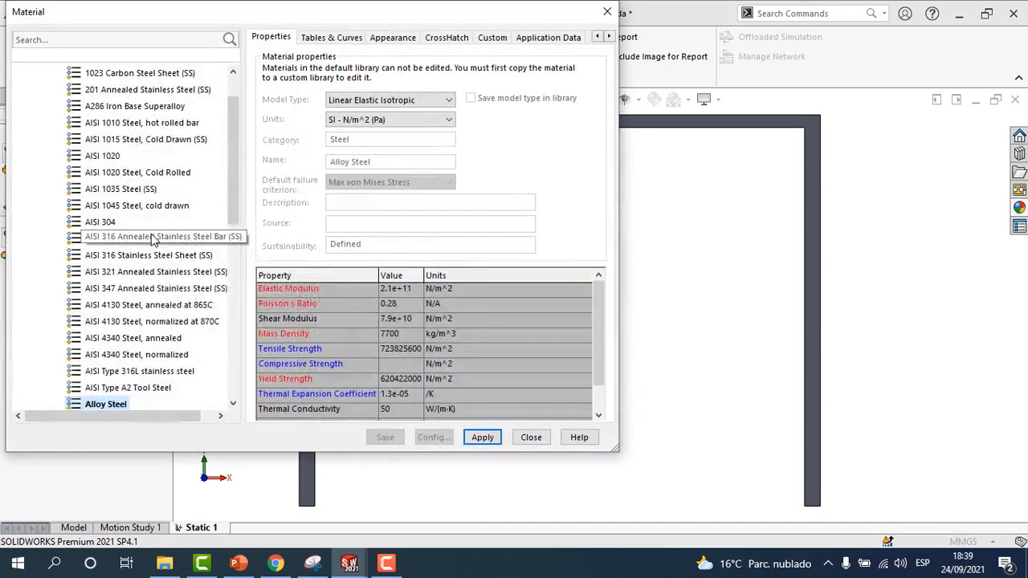
click(108, 156)
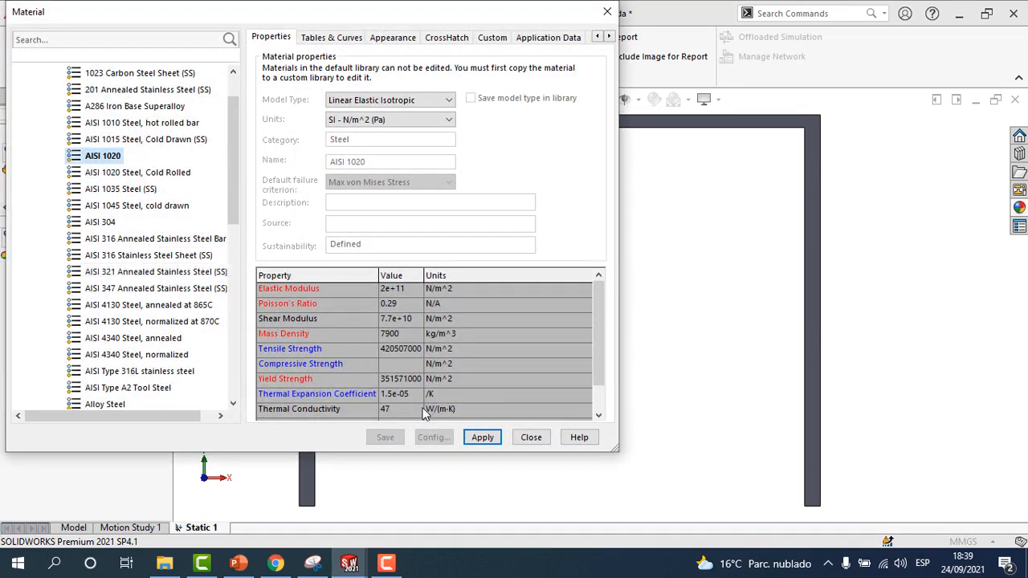
click(485, 442)
click(534, 441)
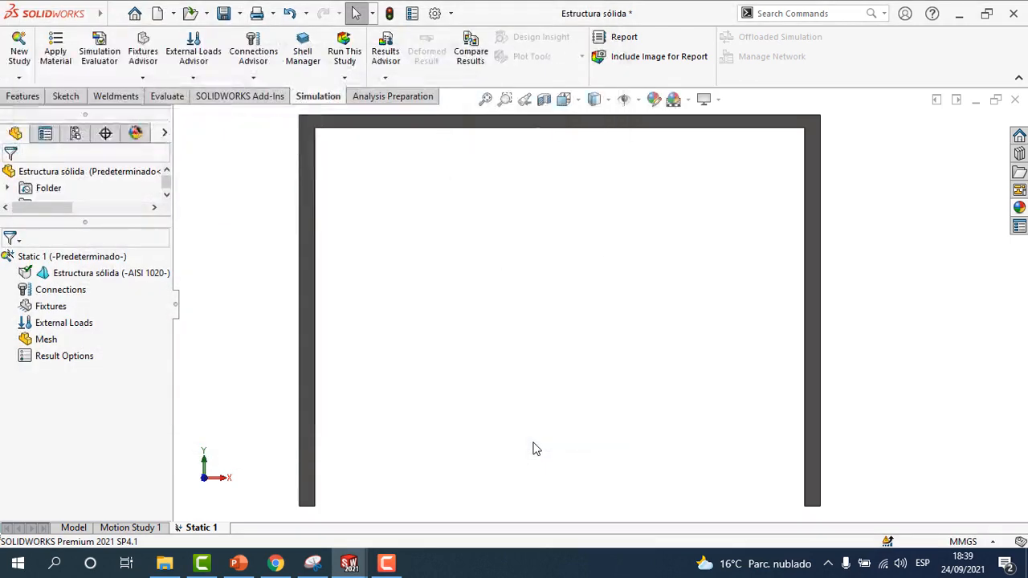
scroll(520, 299, up, 2)
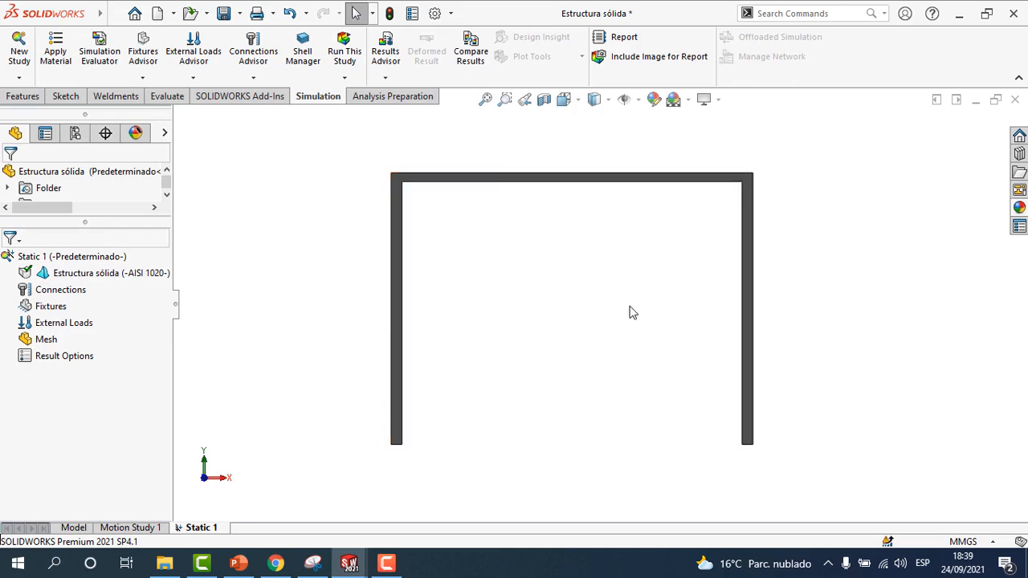
scroll(627, 307, down, 1)
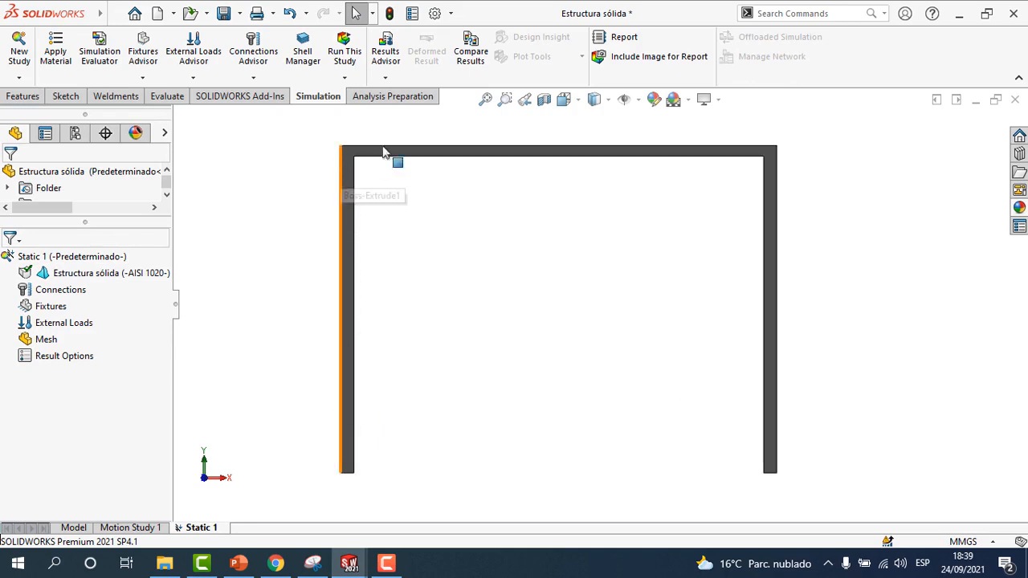
Examine which members the study's solid body covers and how the crossbeam meets the leg at the frame's upper-left corner
click(103, 274)
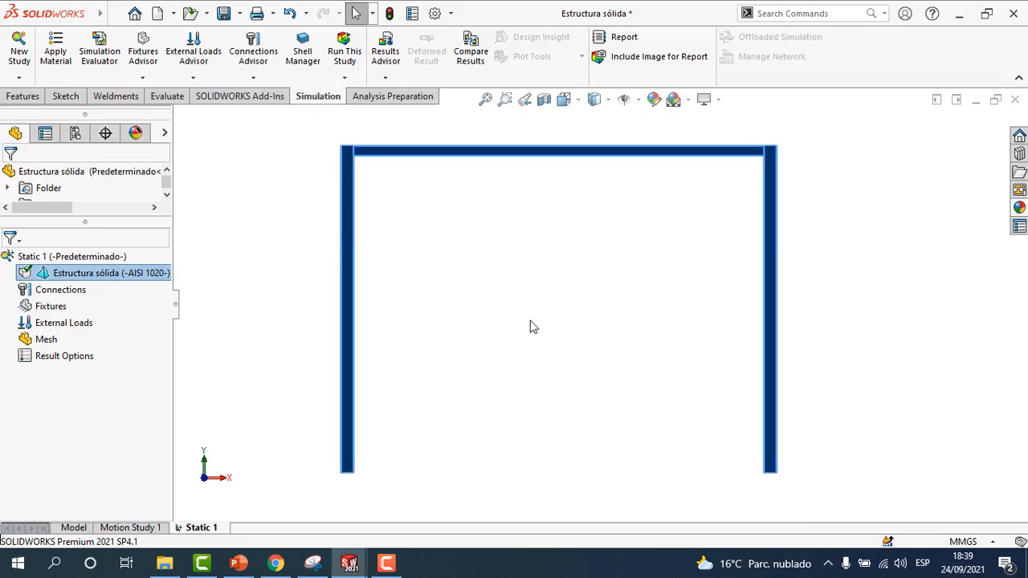
drag(161, 273, 477, 294)
click(477, 294)
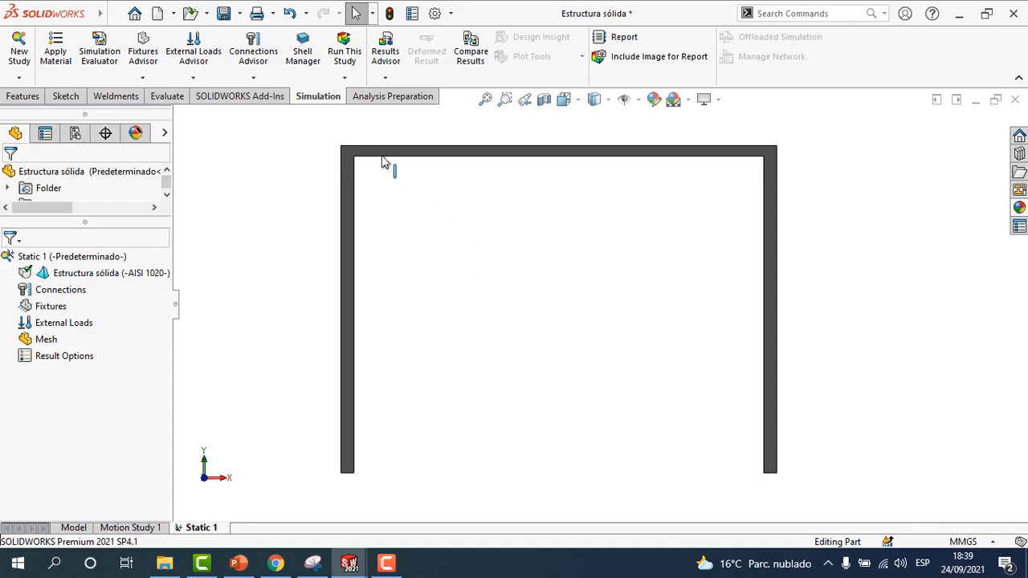
scroll(382, 160, down, 2)
scroll(415, 189, down, 3)
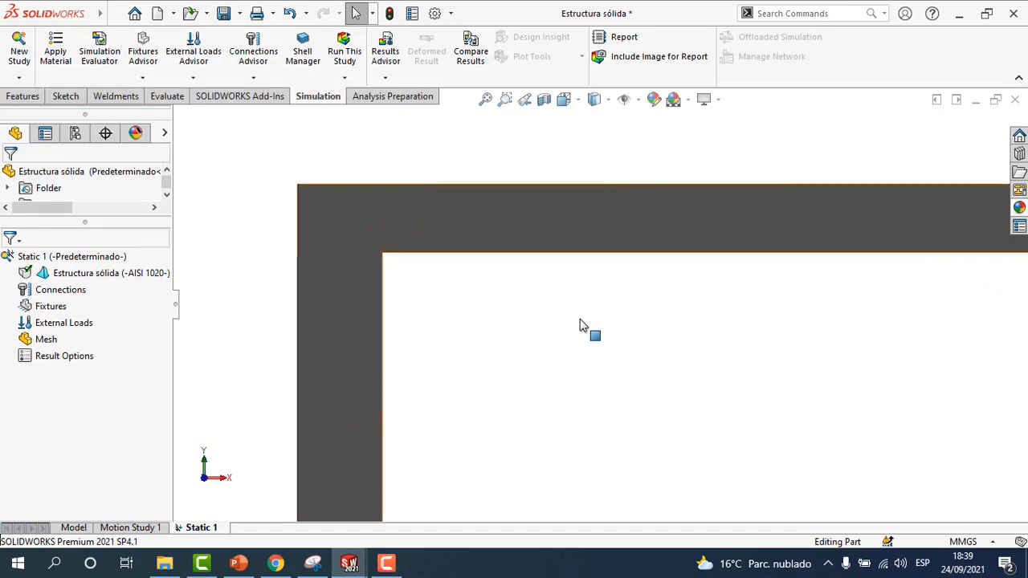
scroll(580, 324, up, 2)
scroll(583, 325, up, 4)
scroll(803, 406, down, 1)
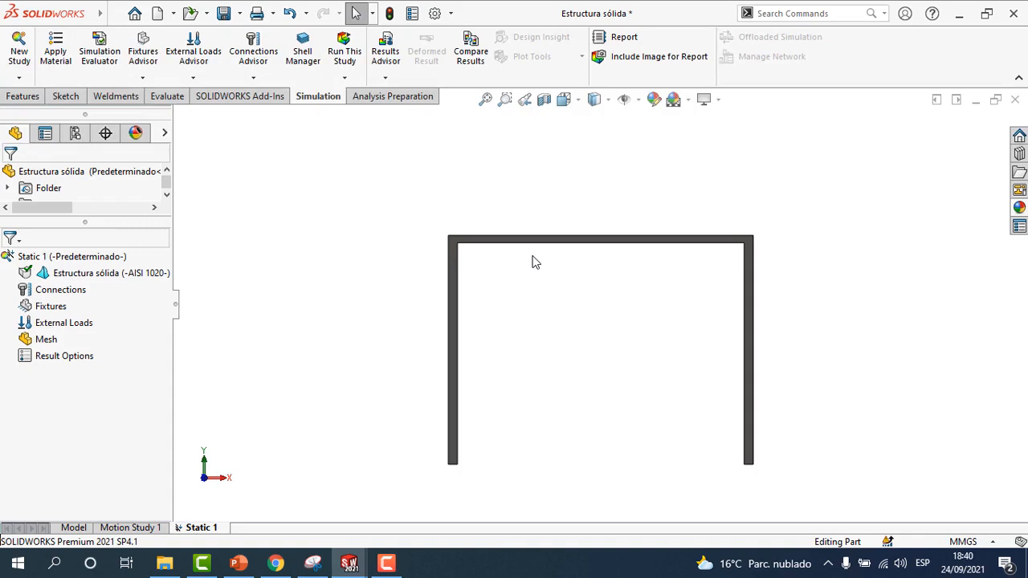
scroll(490, 254, down, 6)
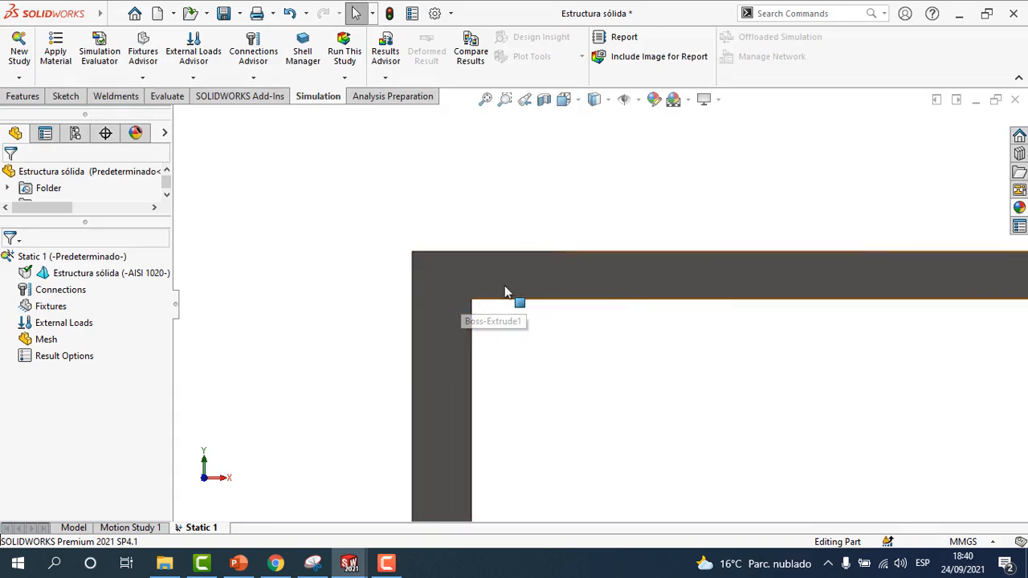
scroll(494, 286, down, 2)
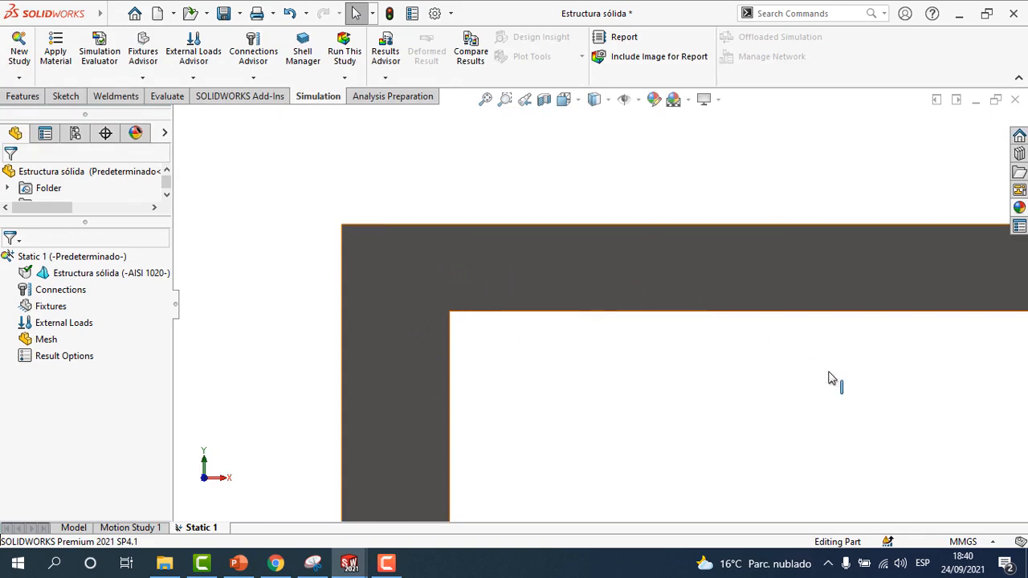
scroll(832, 379, up, 10)
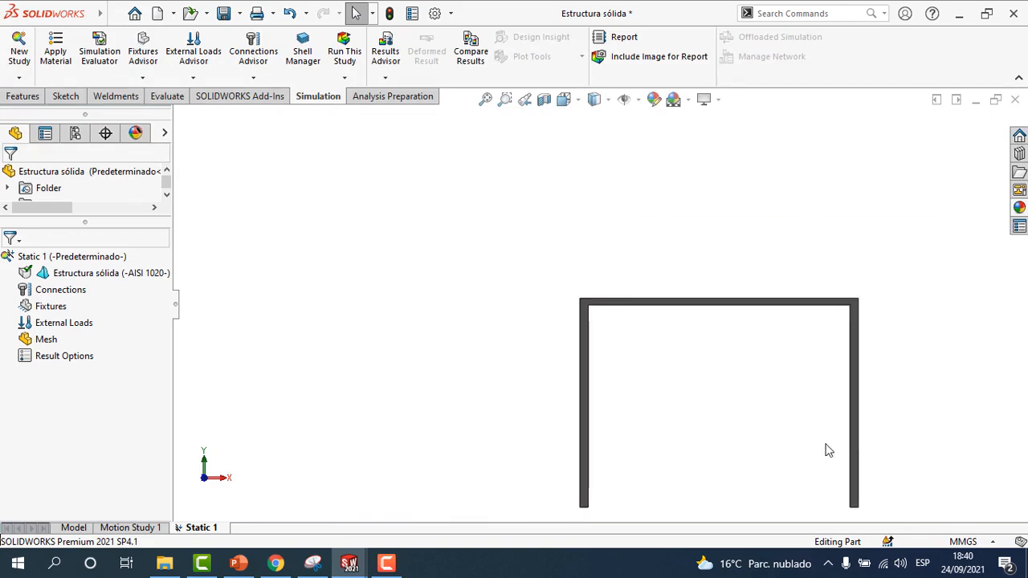
scroll(829, 451, up, 2)
scroll(789, 438, down, 5)
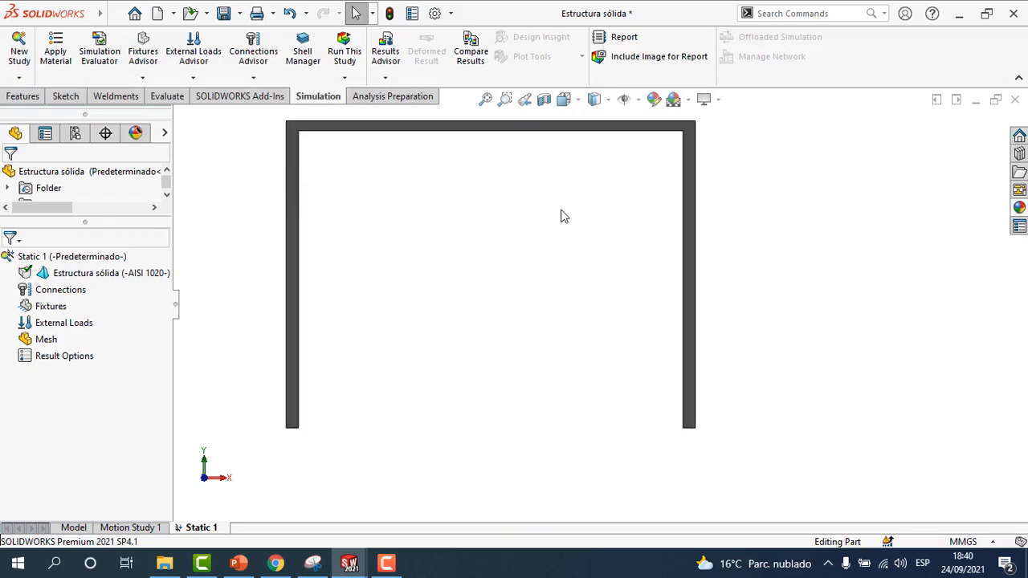
scroll(562, 215, up, 3)
scroll(562, 216, down, 2)
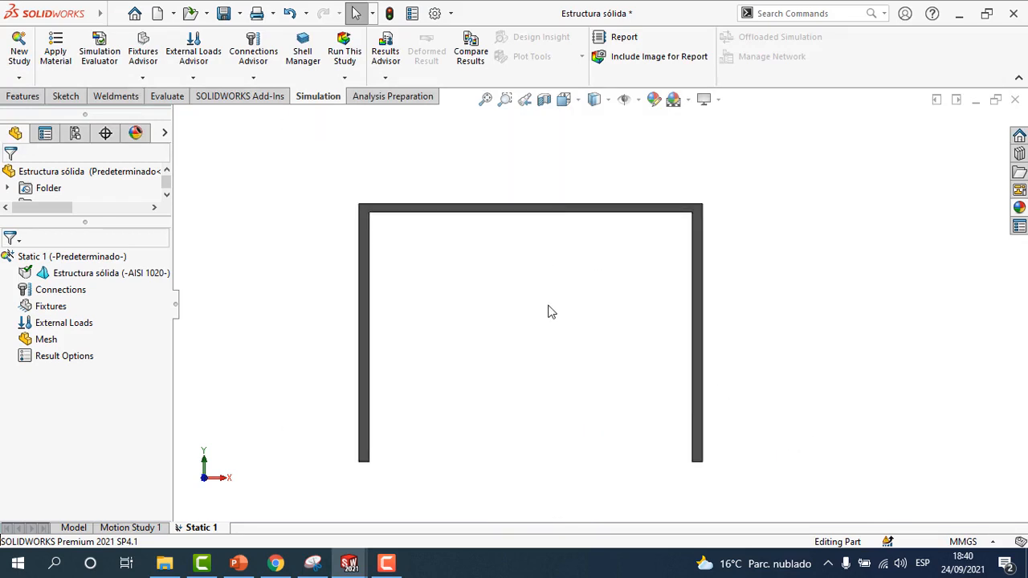
Return to the part model and turn off Merge result for the crossbeam extrusion, Boss-Extrude7
click(73, 527)
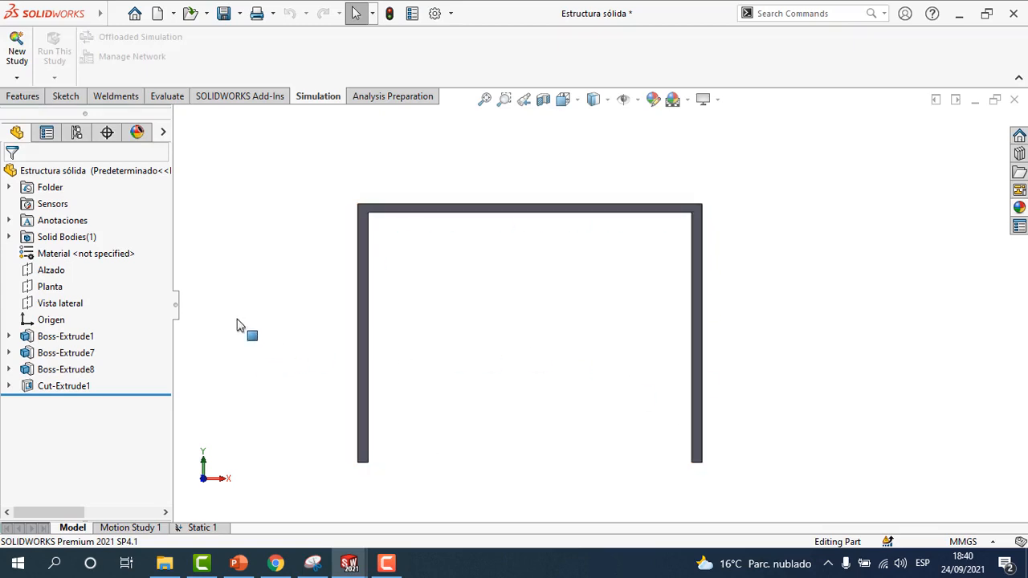
right_click(52, 353)
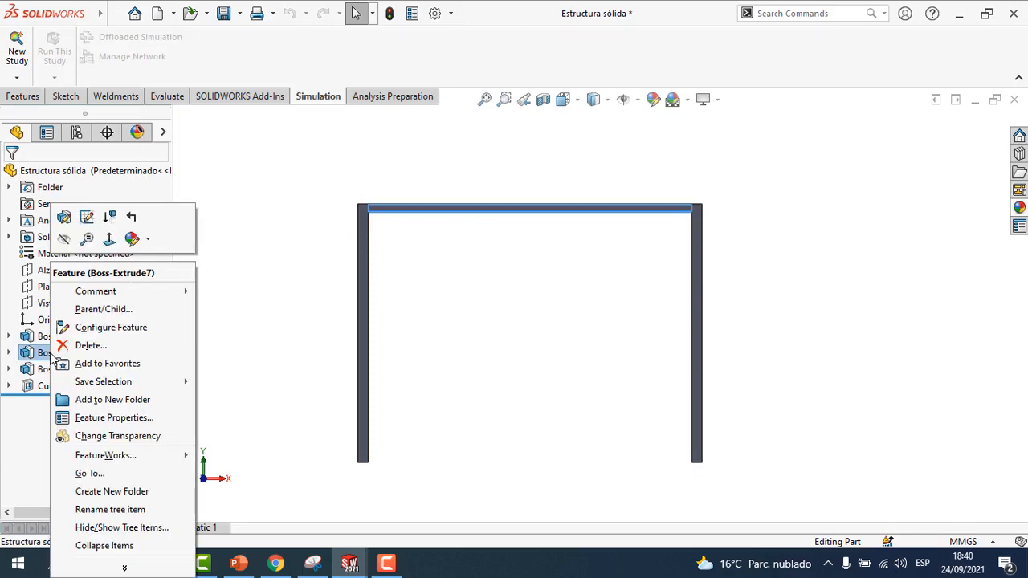
click(64, 219)
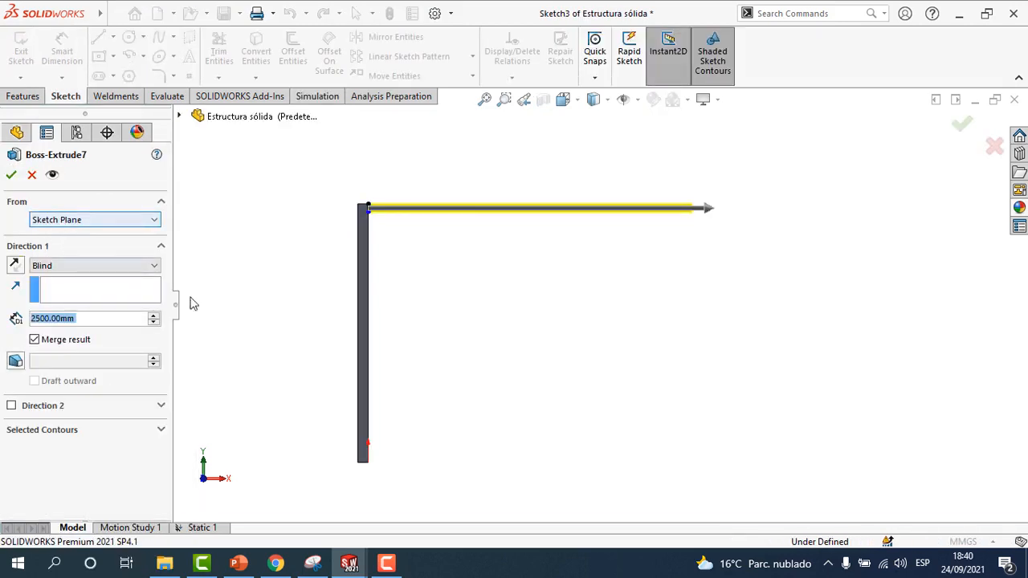
scroll(471, 222, down, 4)
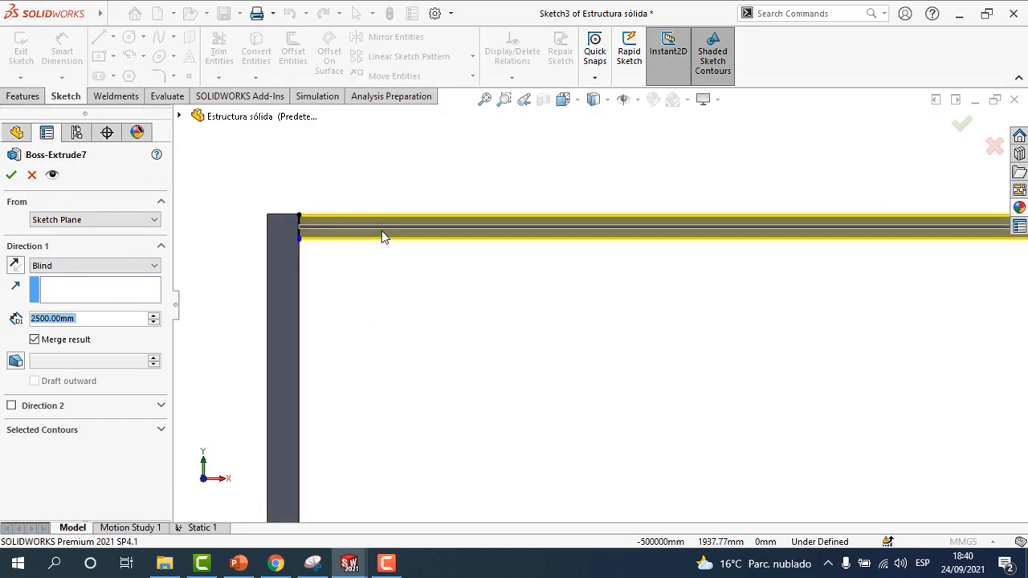
scroll(382, 231, down, 1)
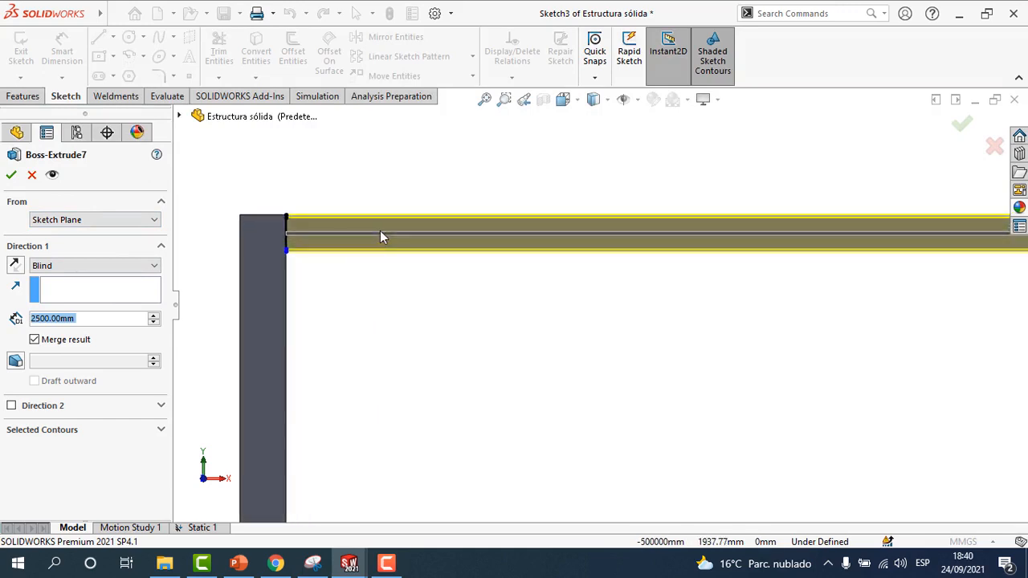
click(35, 339)
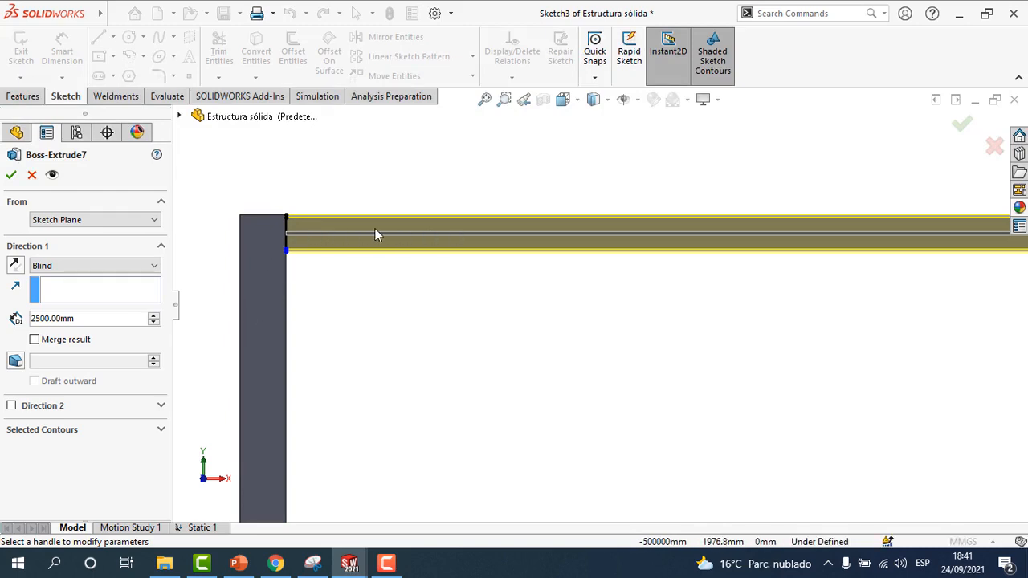
click(11, 174)
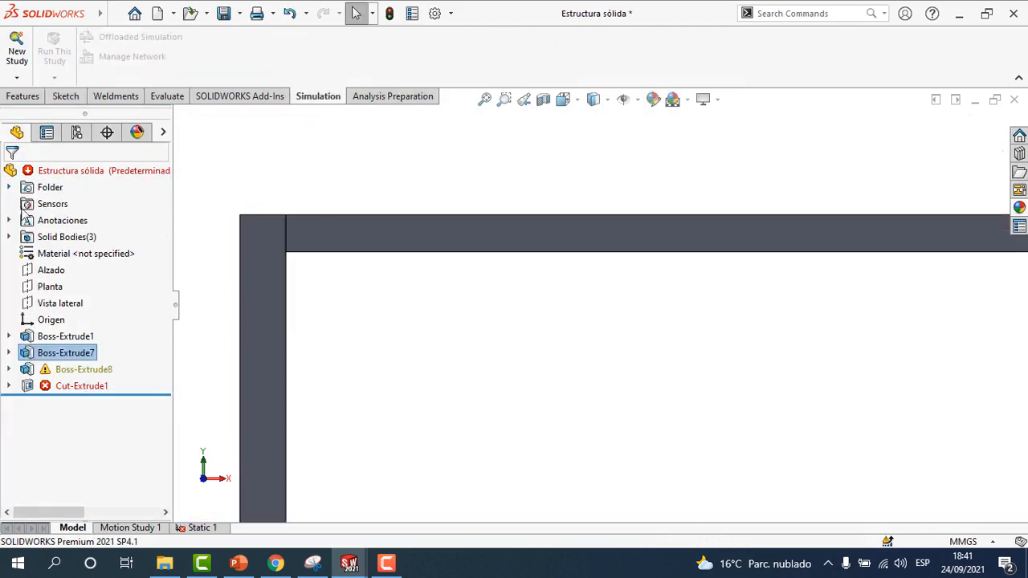
Turn off Merge result for the right leg's extrusion, Boss-Extrude8
click(53, 384)
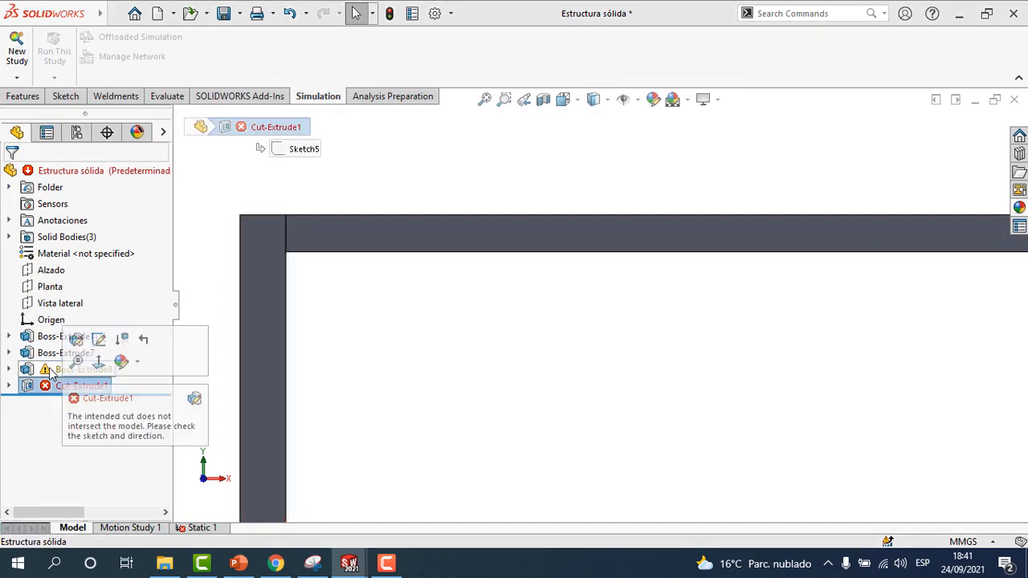
click(51, 371)
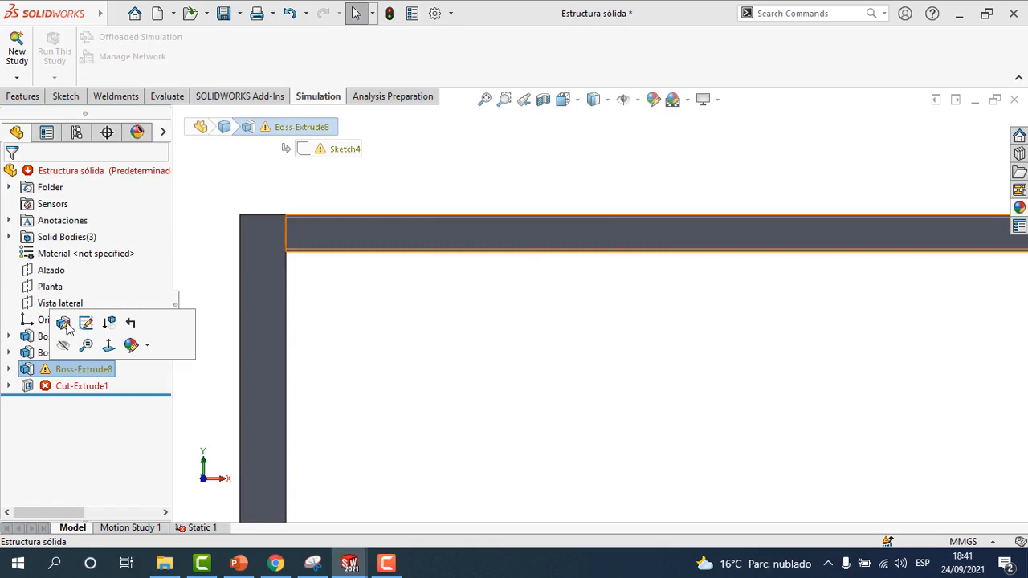
click(64, 322)
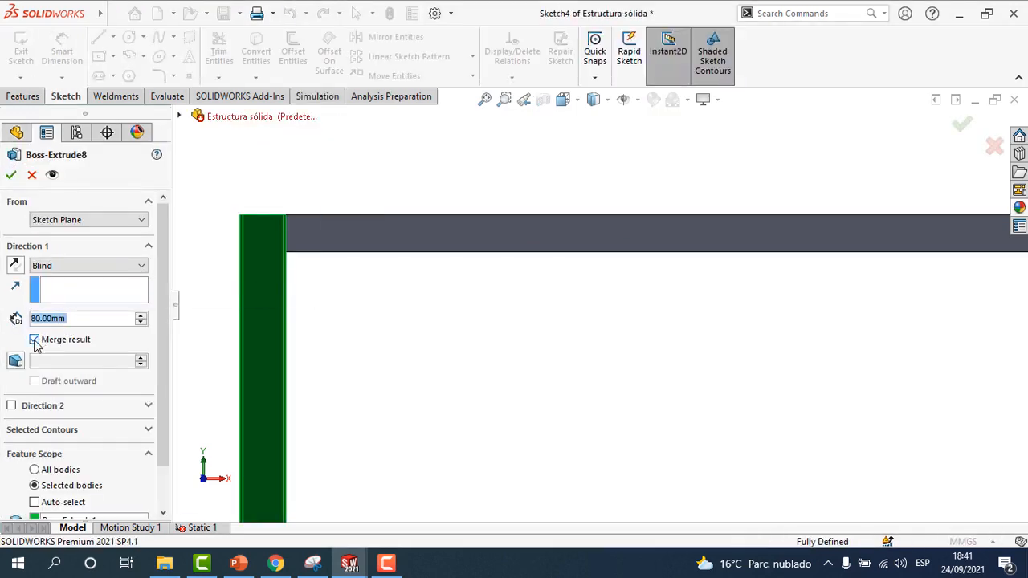
scroll(738, 367, up, 11)
scroll(921, 358, down, 3)
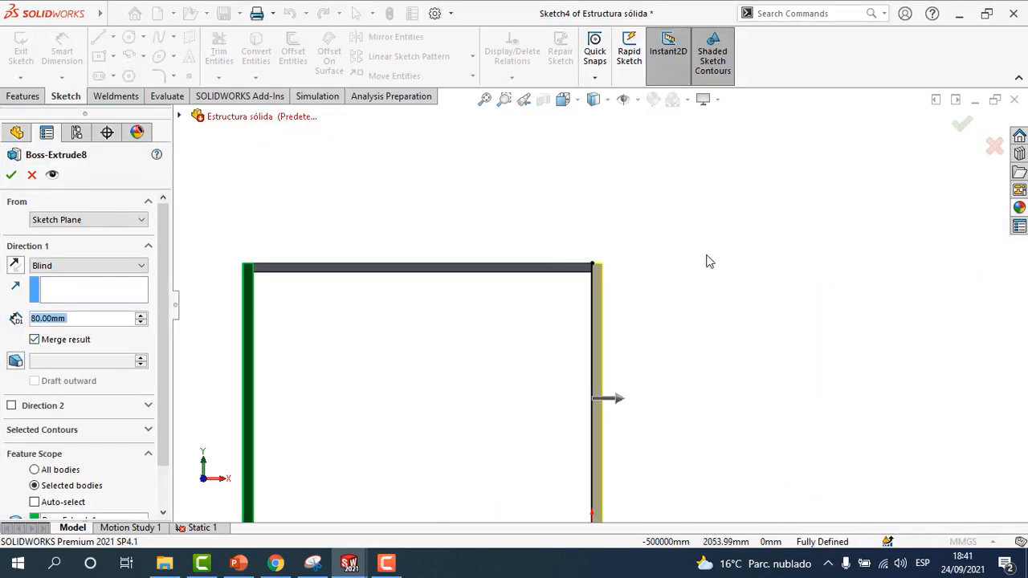
scroll(709, 261, down, 3)
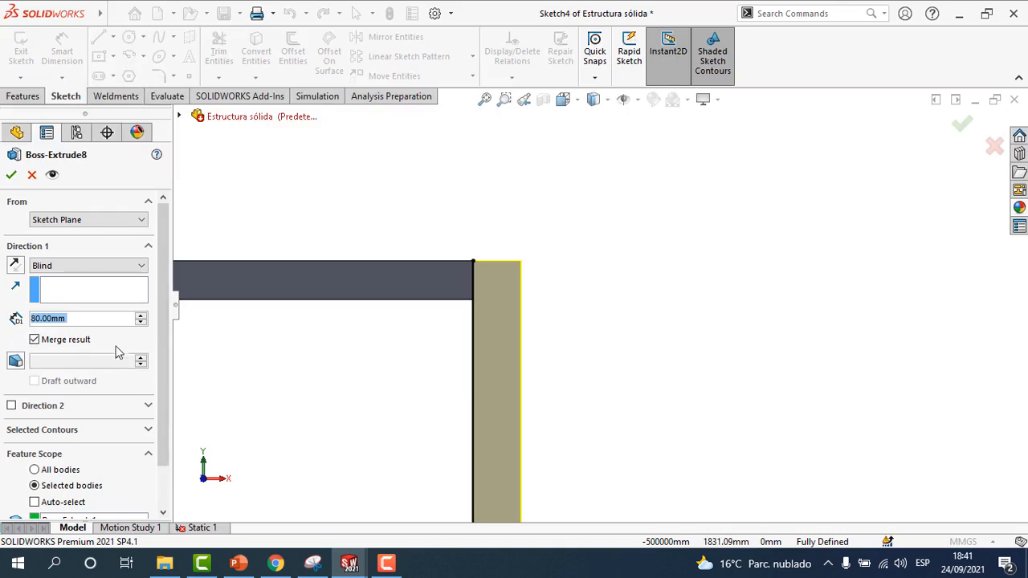
click(36, 340)
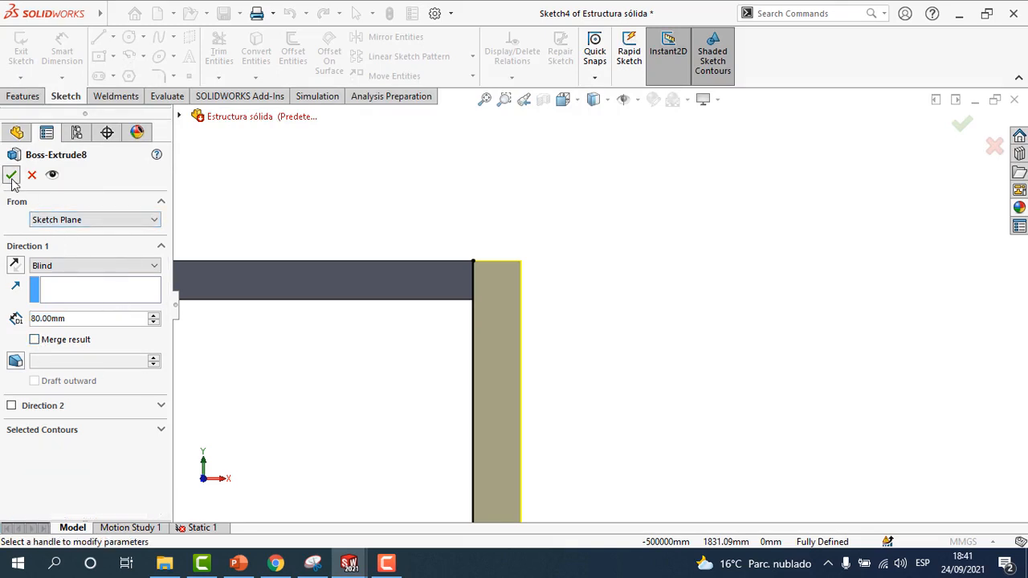
click(11, 178)
Inspect the failed Cut-Extrude1 and its sketch against the right leg's lower end face, viewed normal to that face
scroll(418, 445, up, 4)
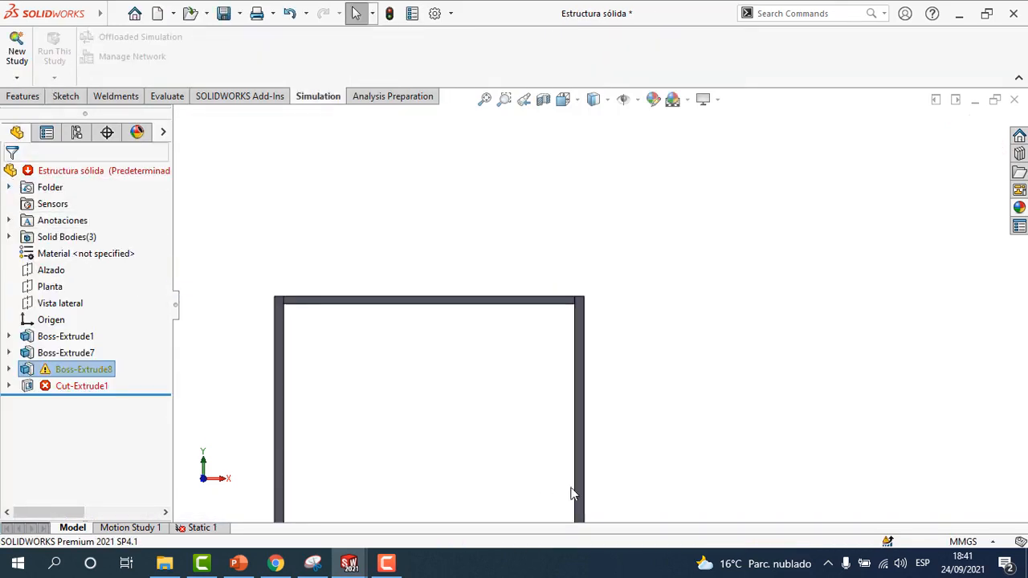
scroll(594, 482, up, 2)
middle_drag(610, 473, 523, 287)
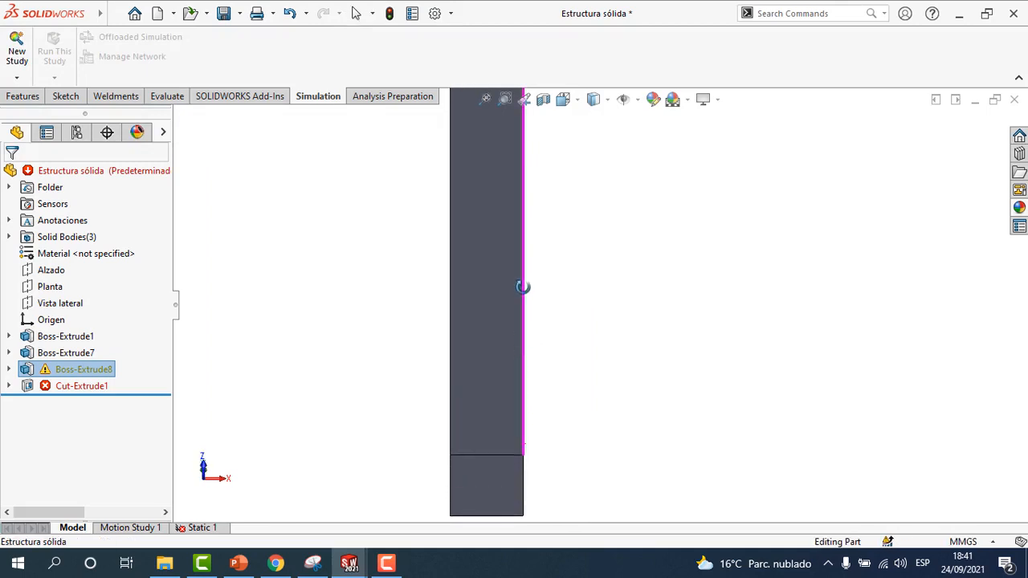
click(42, 386)
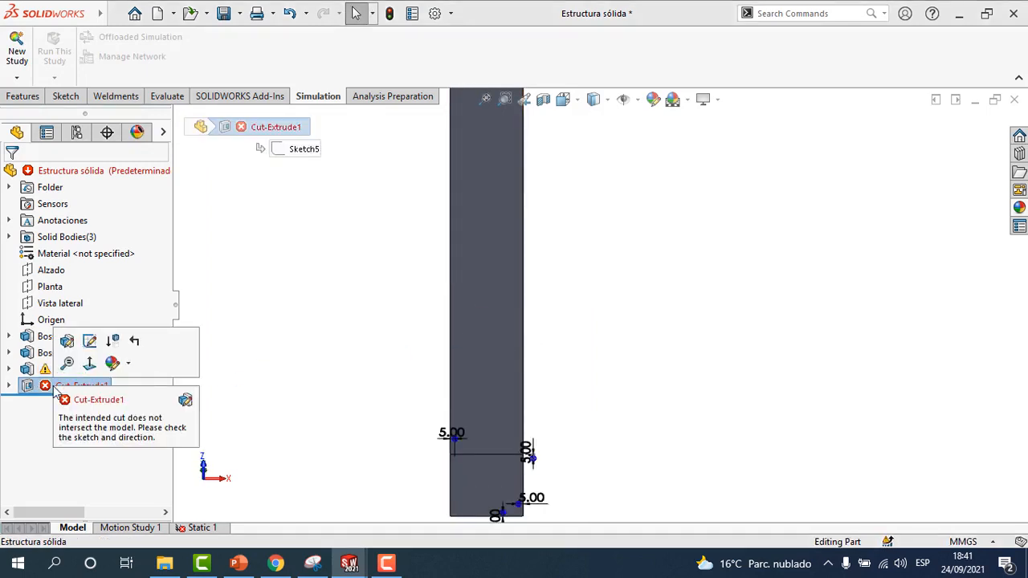
scroll(404, 414, up, 3)
scroll(535, 421, down, 6)
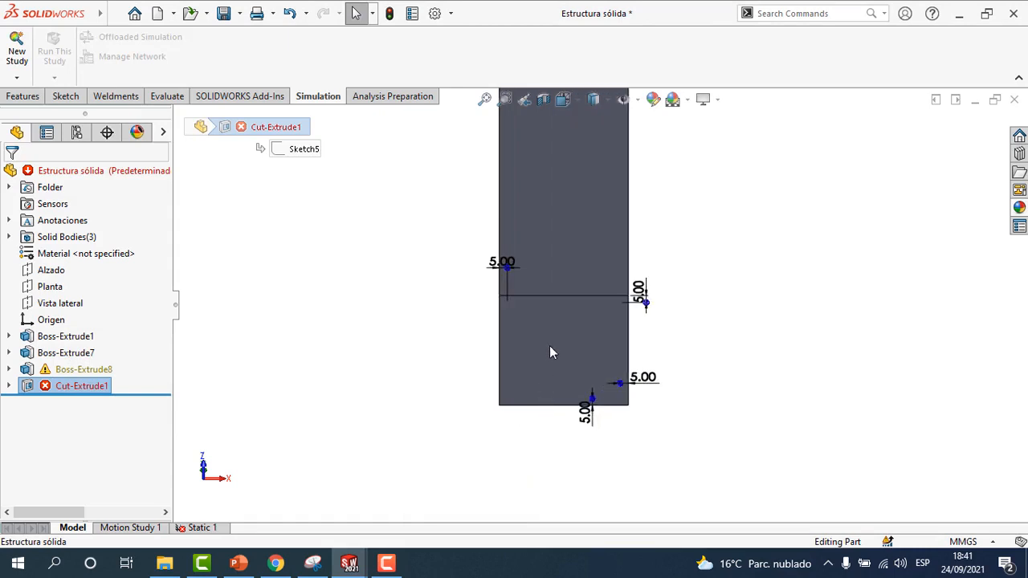
click(549, 351)
click(682, 312)
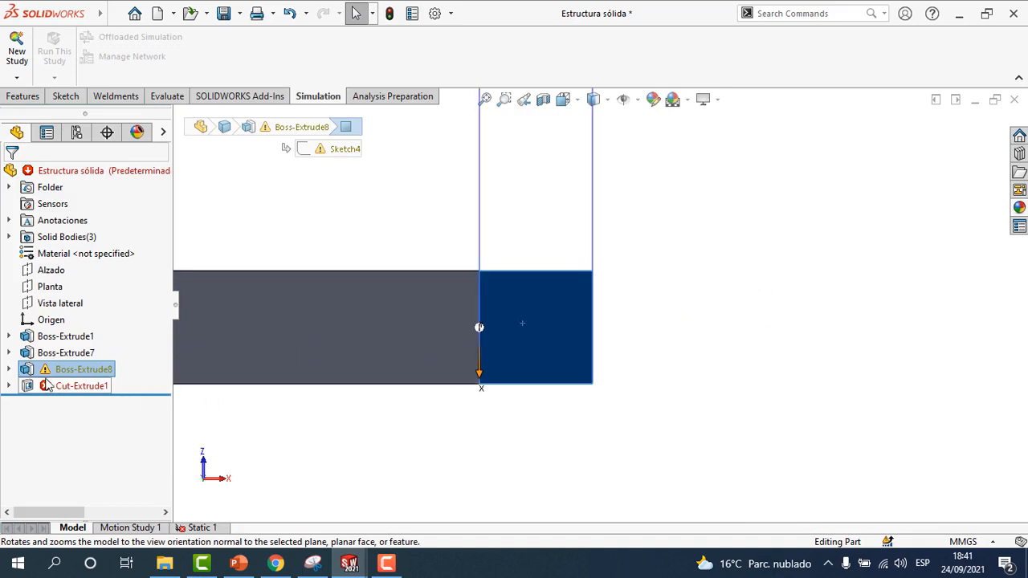
click(8, 386)
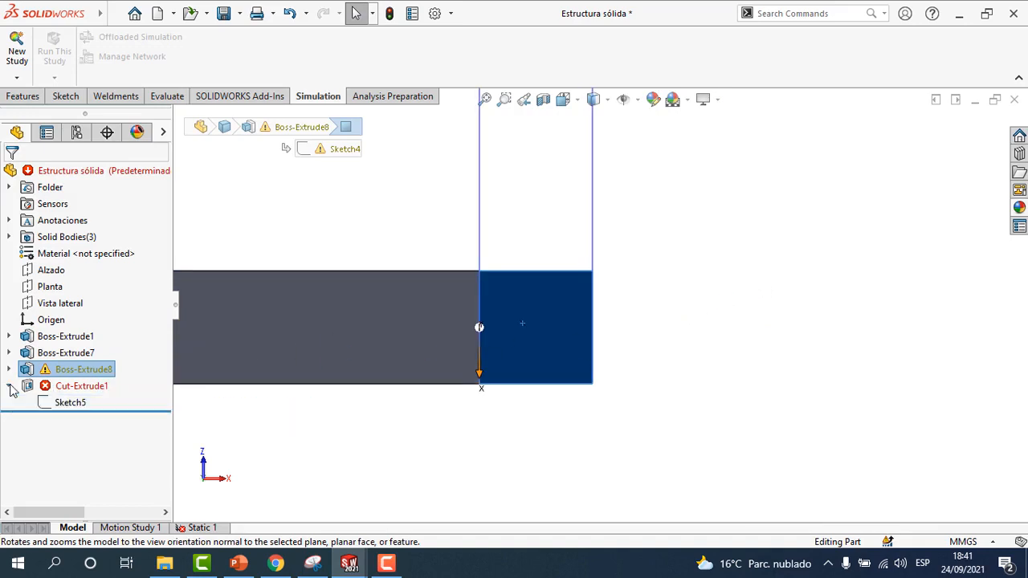
click(61, 403)
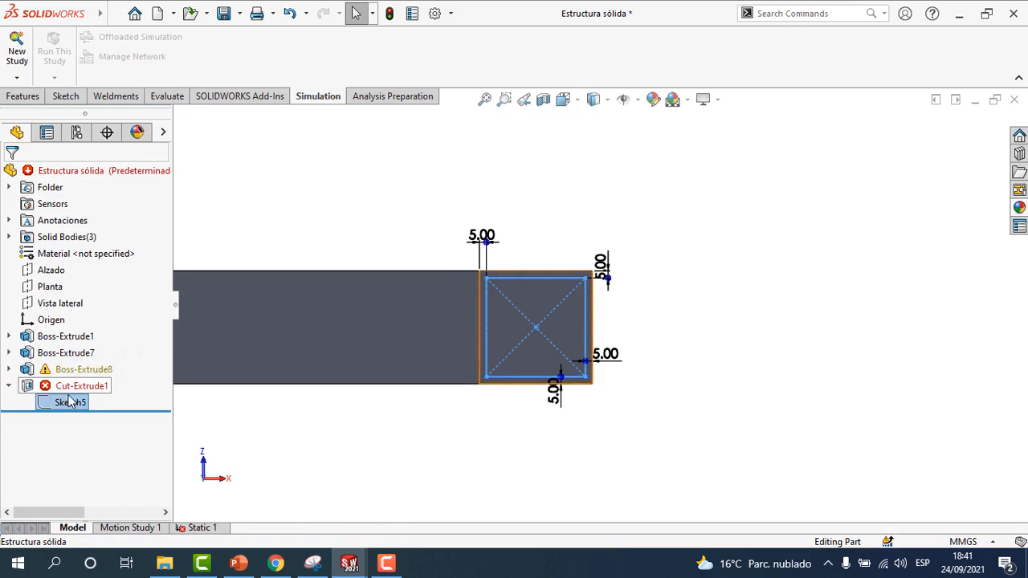
click(77, 357)
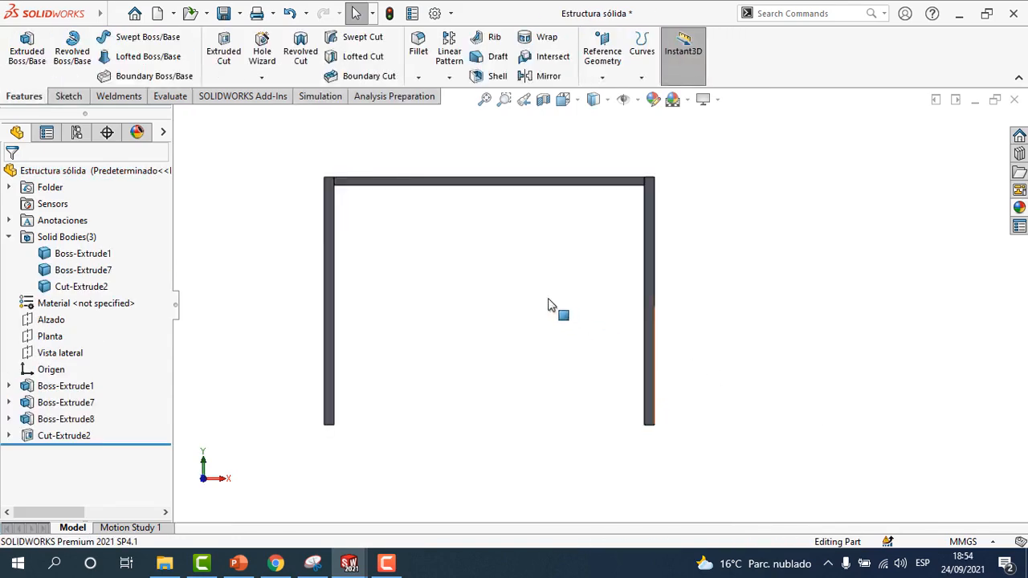
Check which frame members the bodies Boss-Extrude1 and Cut-Extrude2 correspond to
key(f)
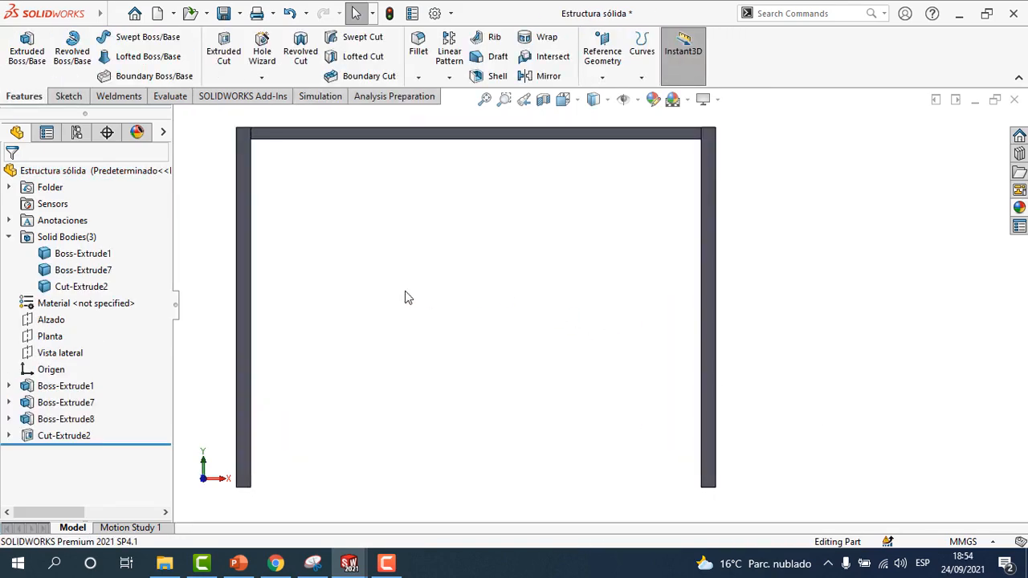
scroll(450, 293, up, 2)
scroll(450, 301, down, 2)
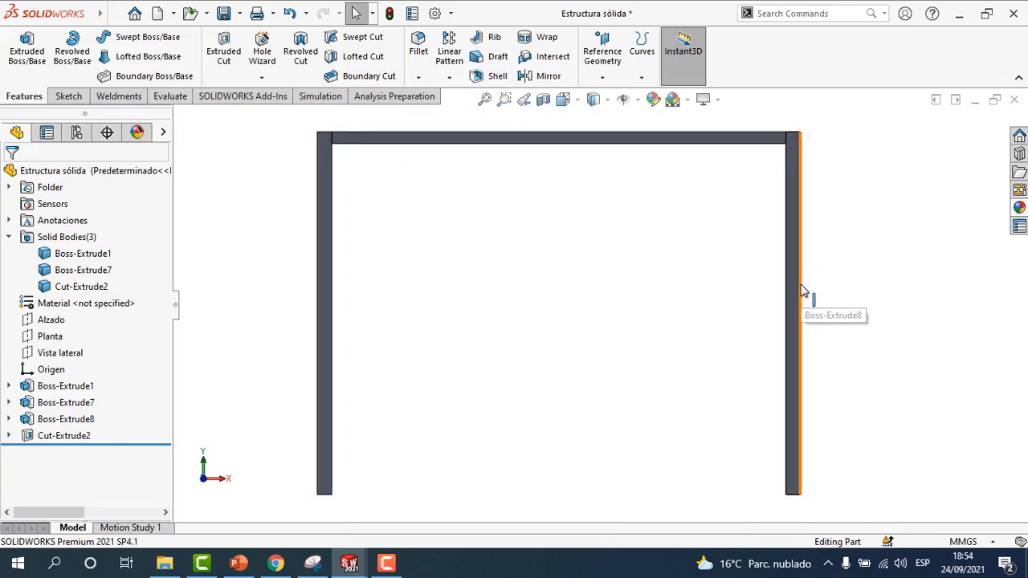
click(101, 255)
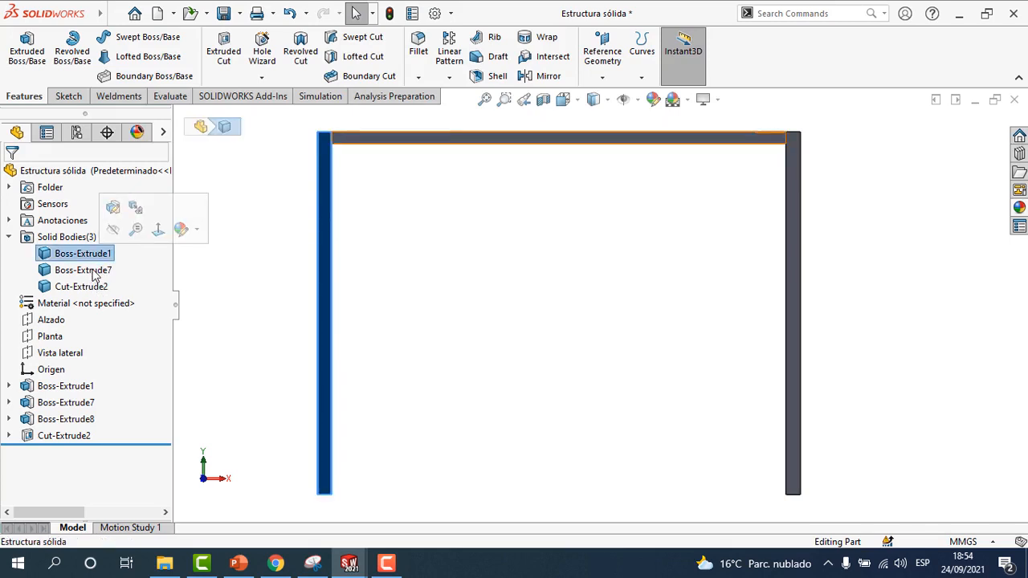
click(96, 287)
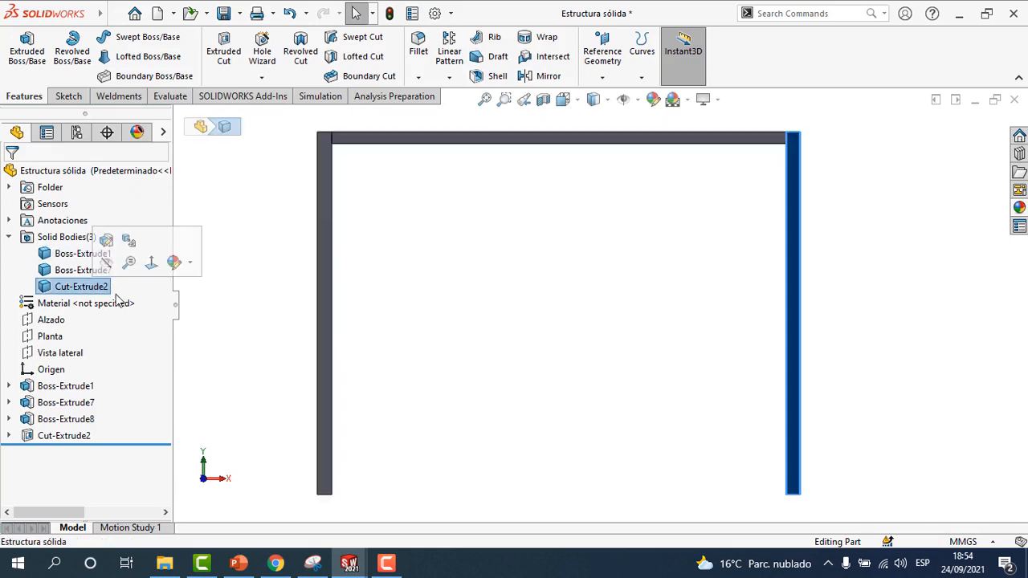
click(417, 277)
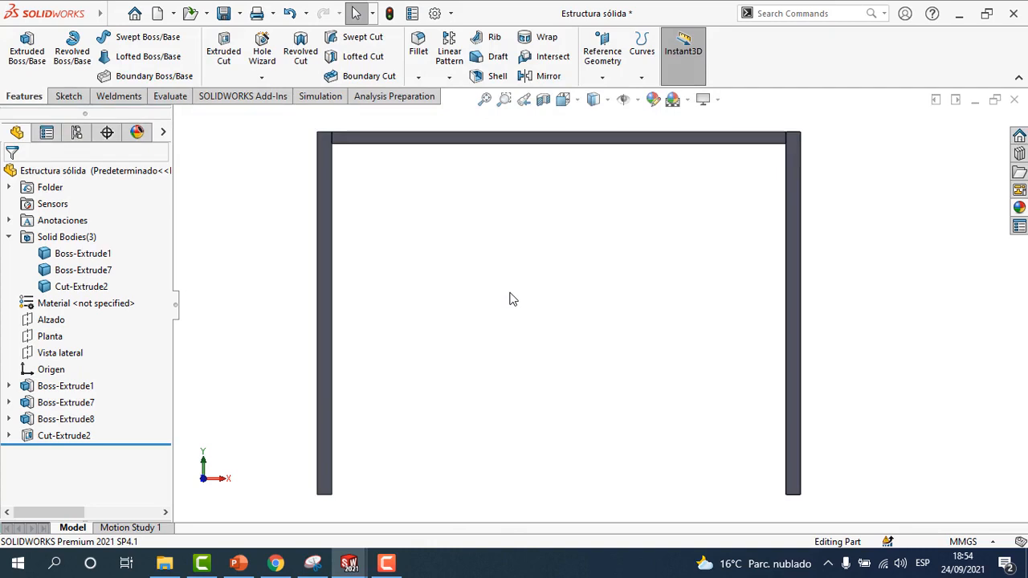
Create a new static simulation study named Static 1 for the frame
click(320, 96)
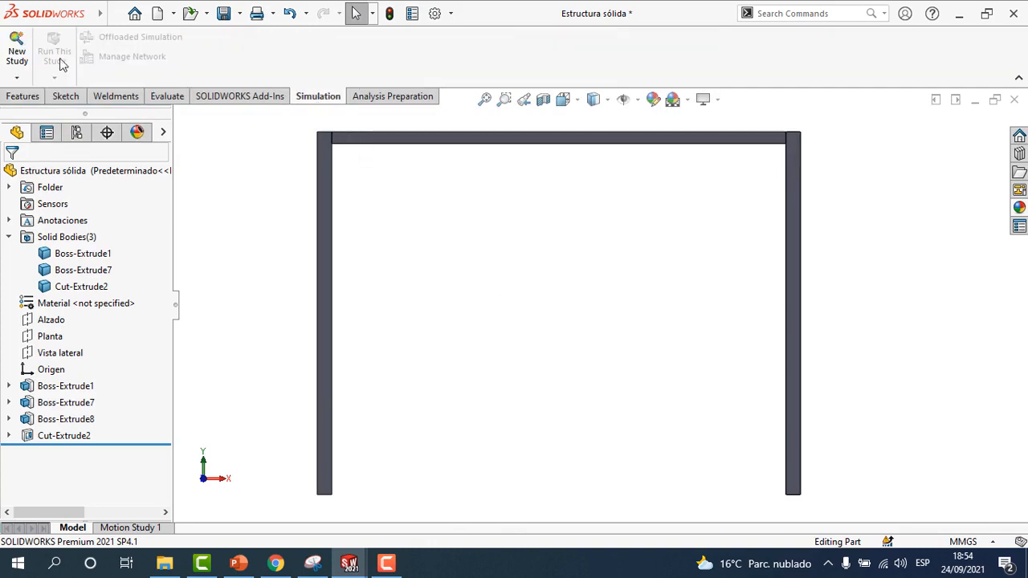
click(18, 46)
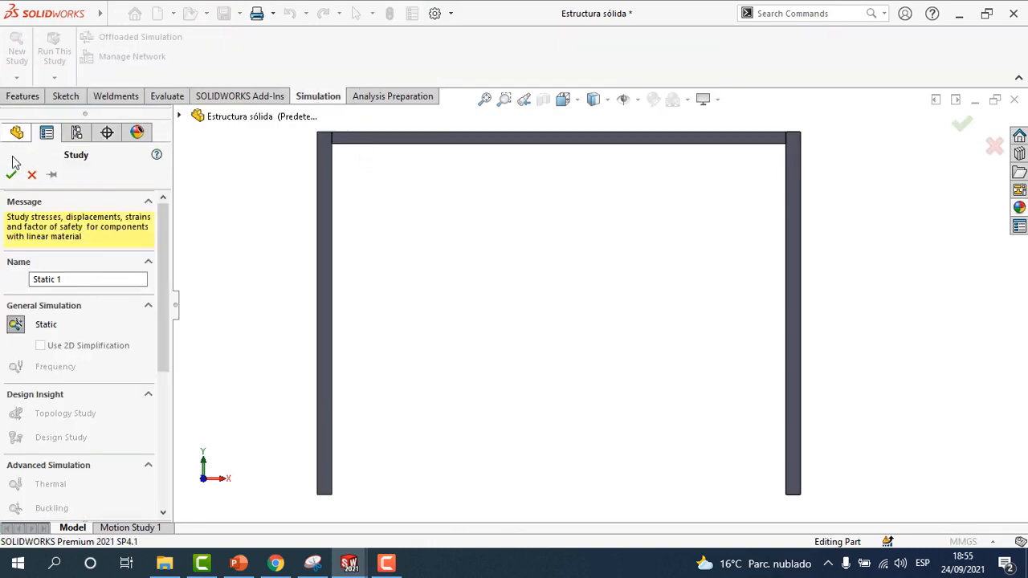
click(11, 175)
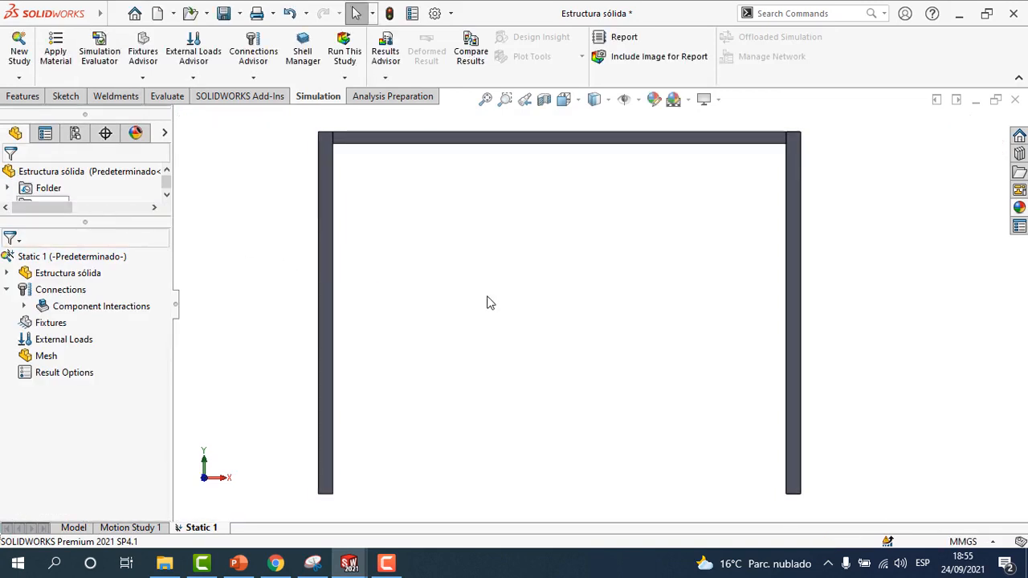
Apply the material AISI 1020 to all solid bodies of Estructura sólida in the study
click(7, 273)
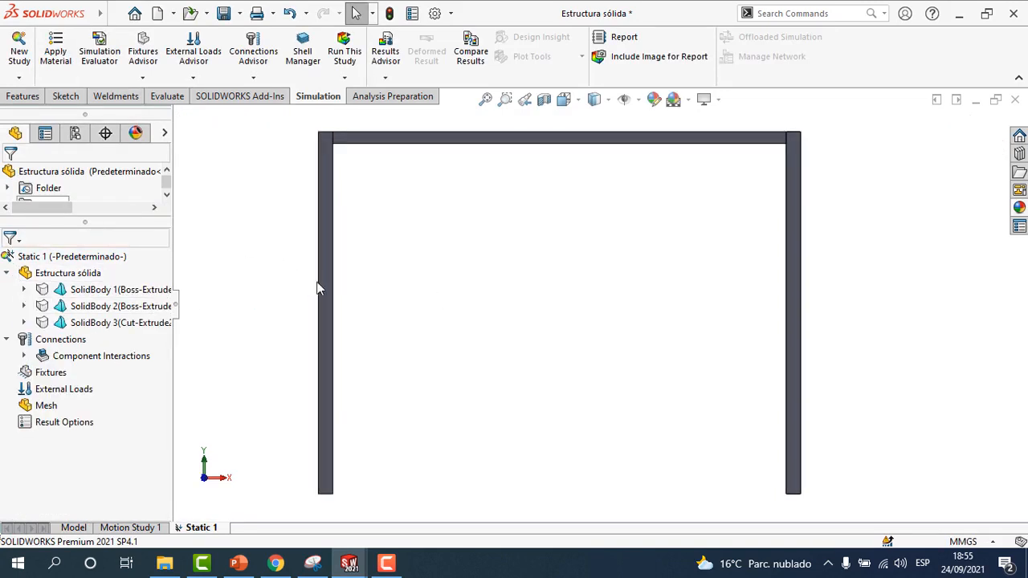
click(128, 323)
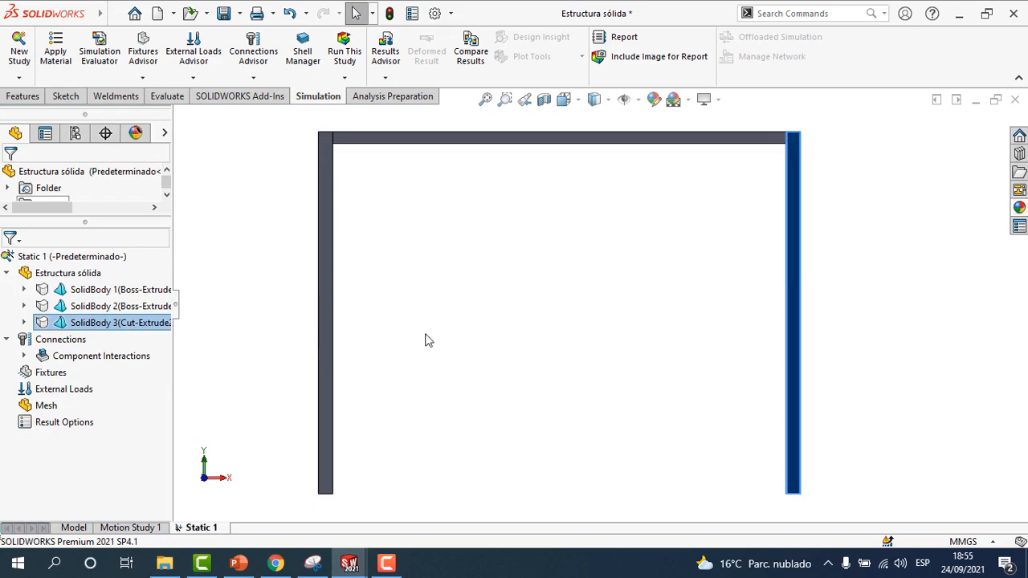
right_click(83, 273)
click(147, 285)
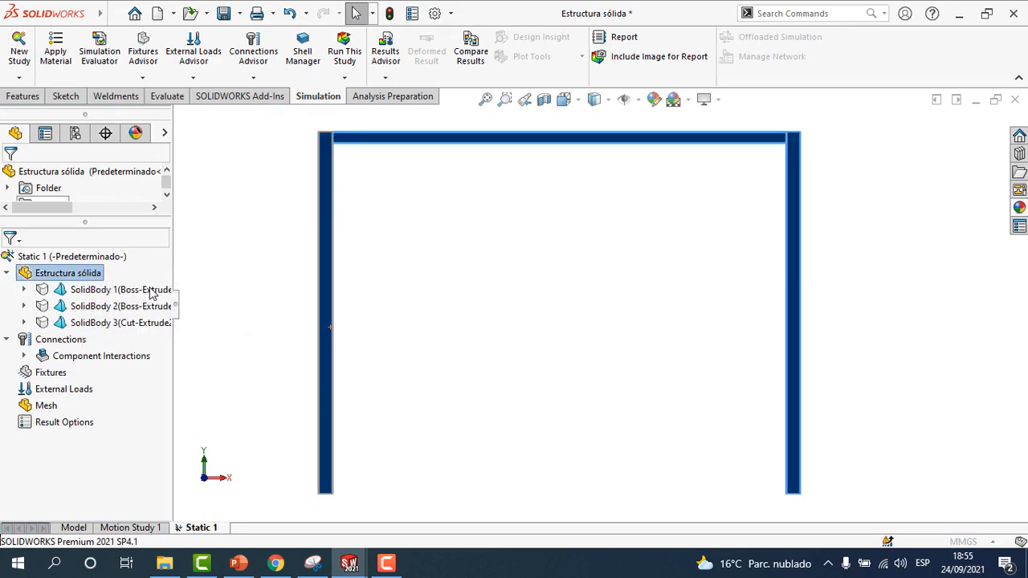
click(108, 157)
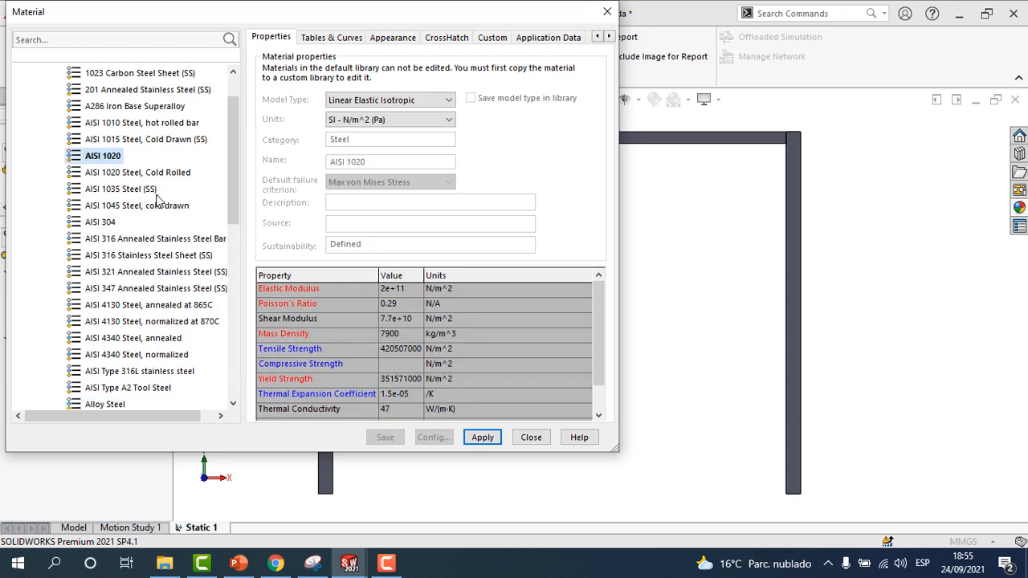
click(490, 443)
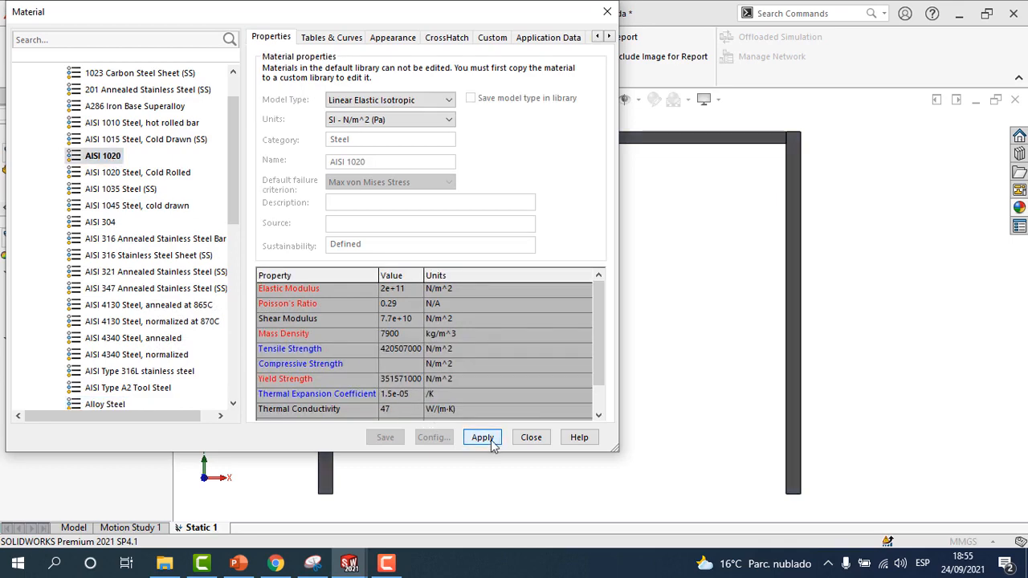
click(531, 437)
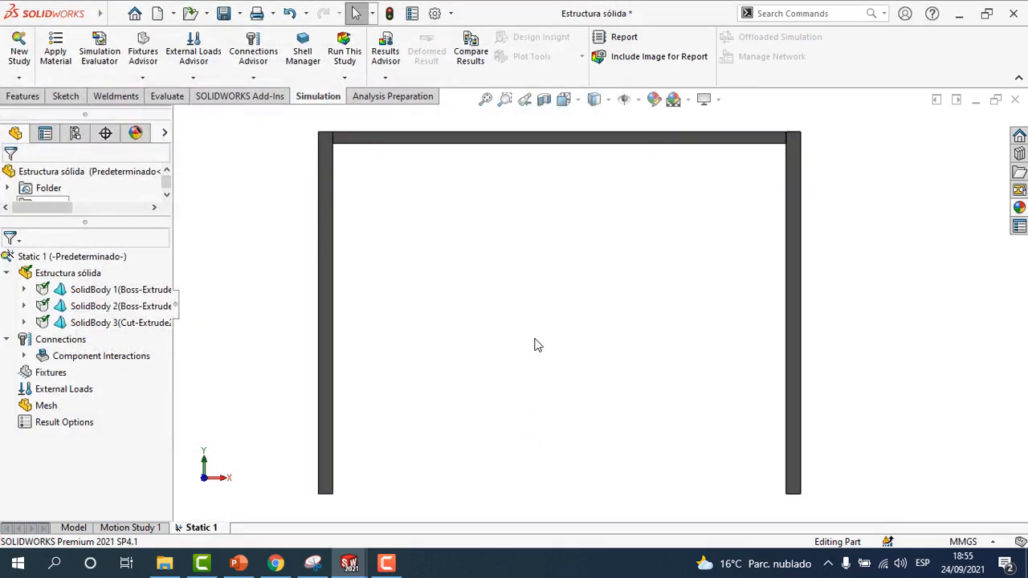
Examine the study's global component interaction and check which frame members the listed solid bodies correspond to
click(23, 356)
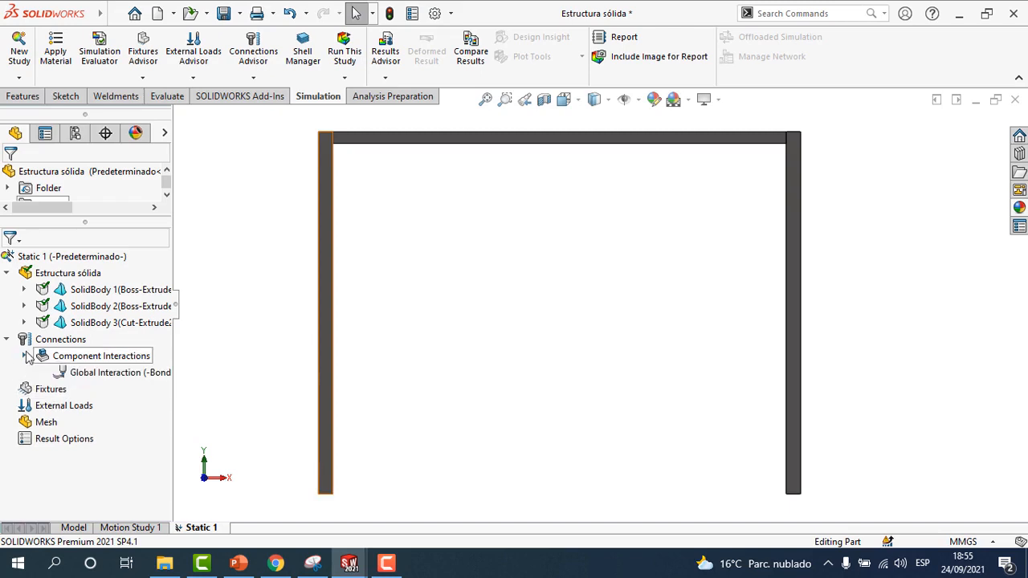
click(96, 374)
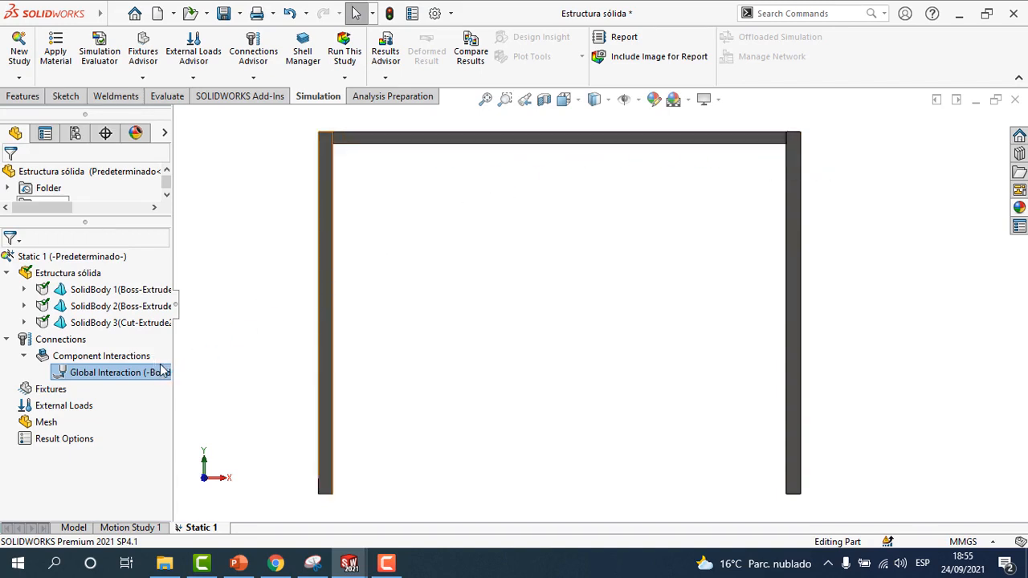
drag(173, 341, 294, 341)
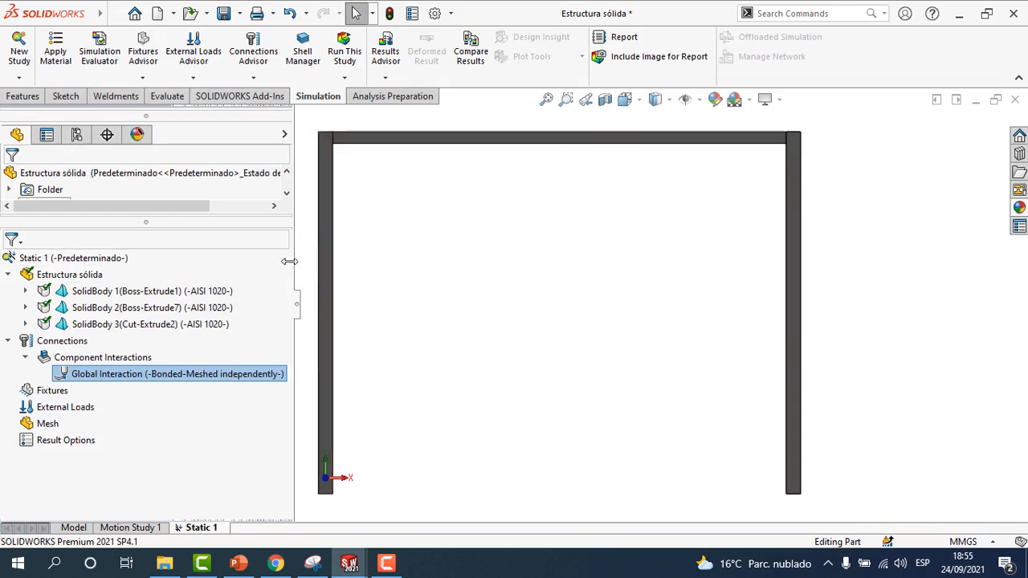
drag(293, 261, 218, 261)
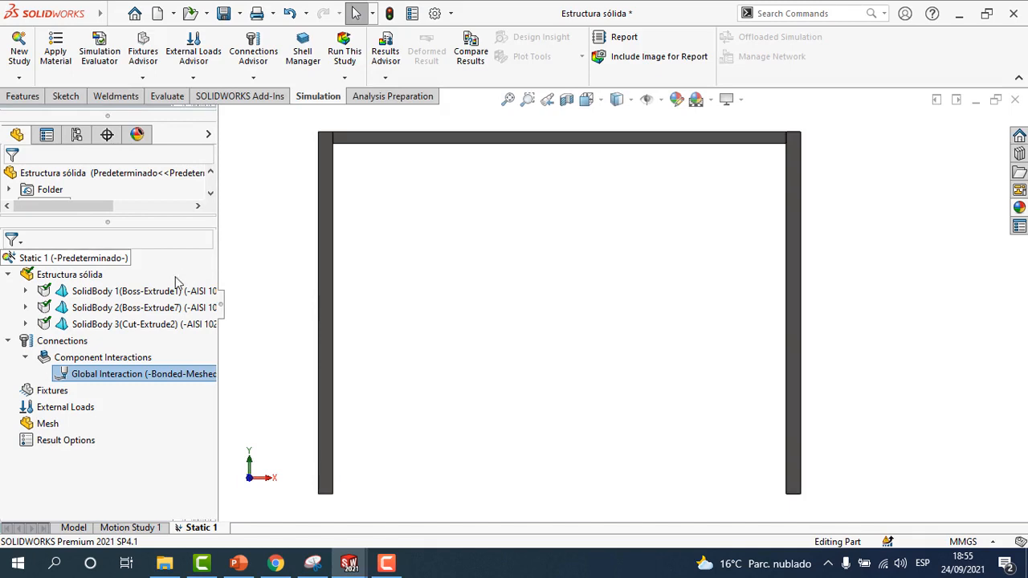
click(114, 294)
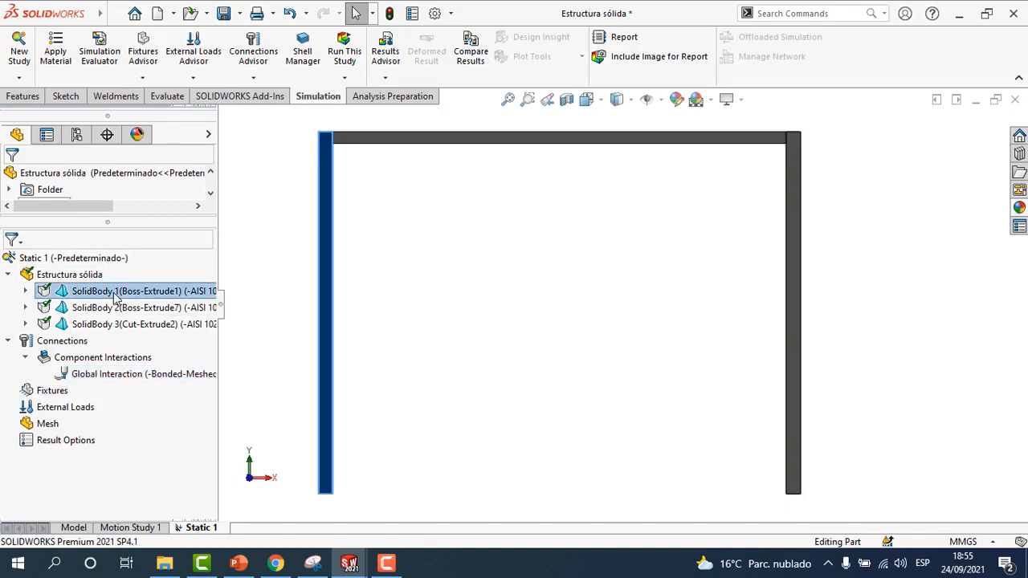
click(120, 311)
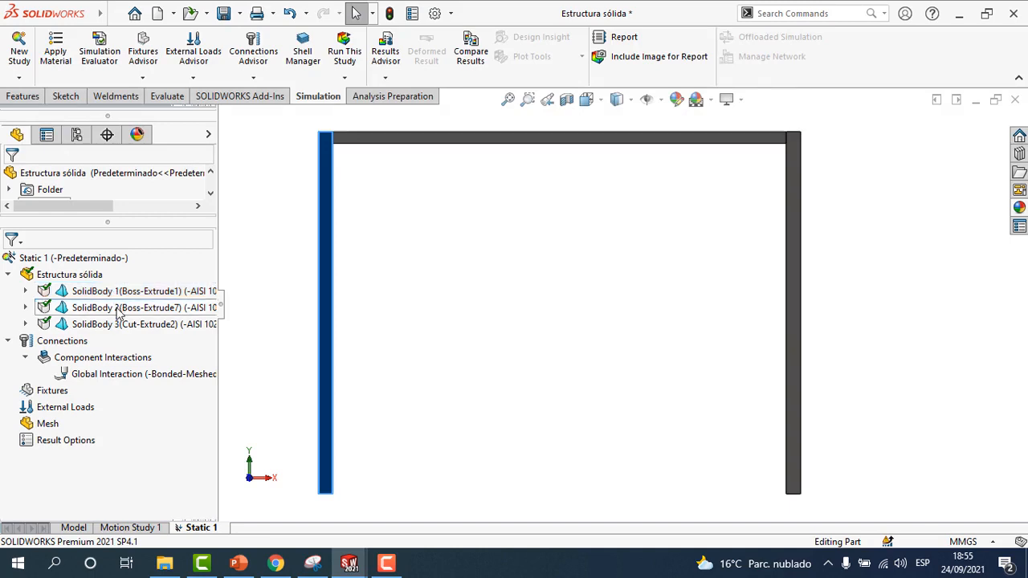
click(118, 326)
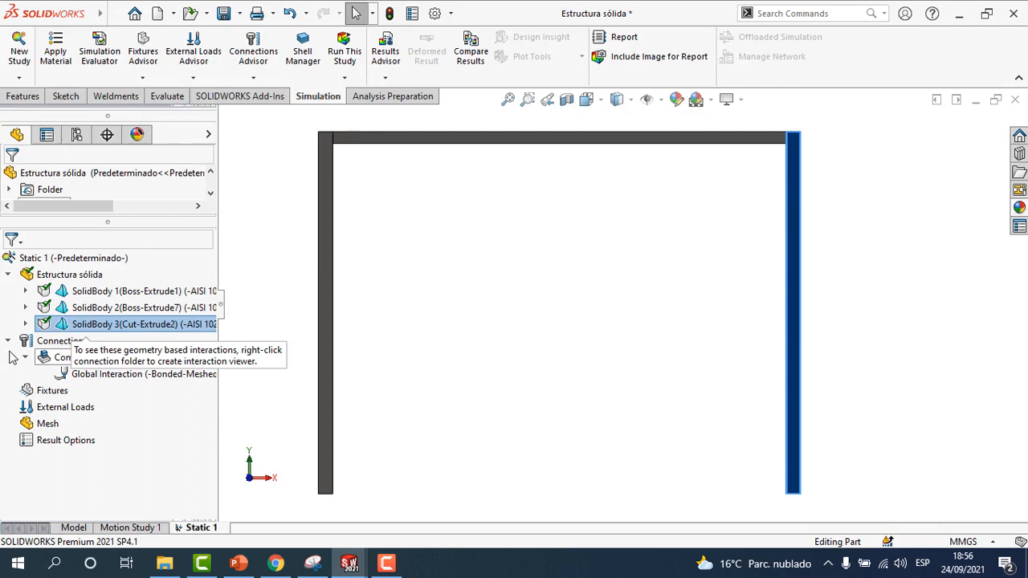
click(8, 274)
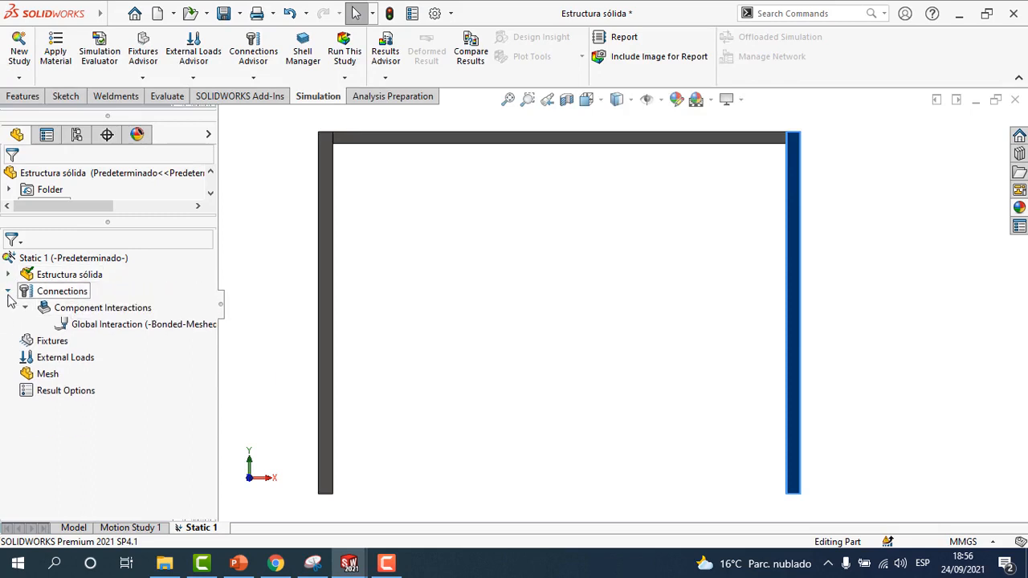
Start a Fixed Geometry fixture and pick the left leg's lower end face for it
right_click(61, 347)
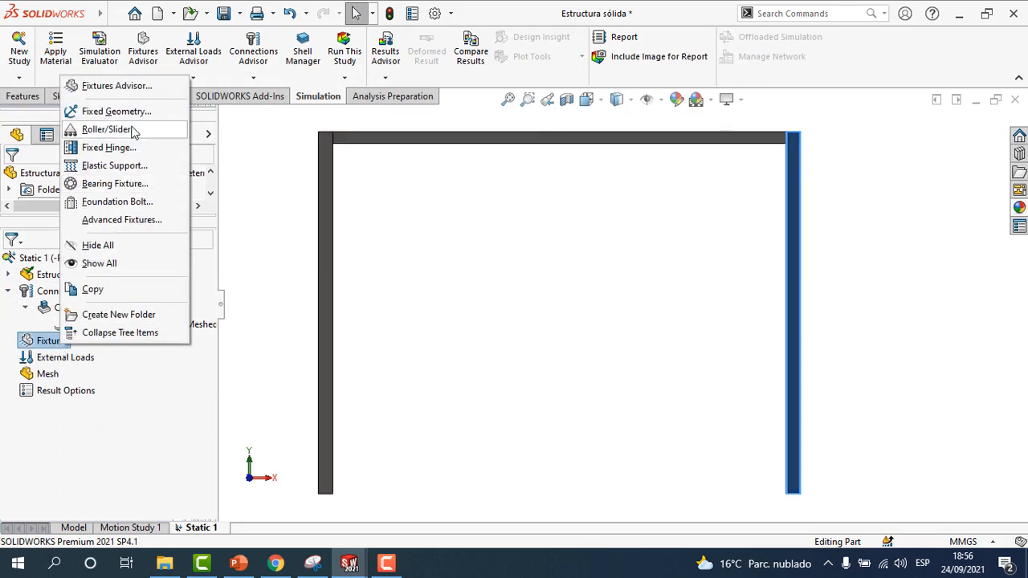
click(108, 110)
middle_drag(397, 421, 407, 279)
scroll(371, 408, down, 3)
scroll(373, 408, down, 6)
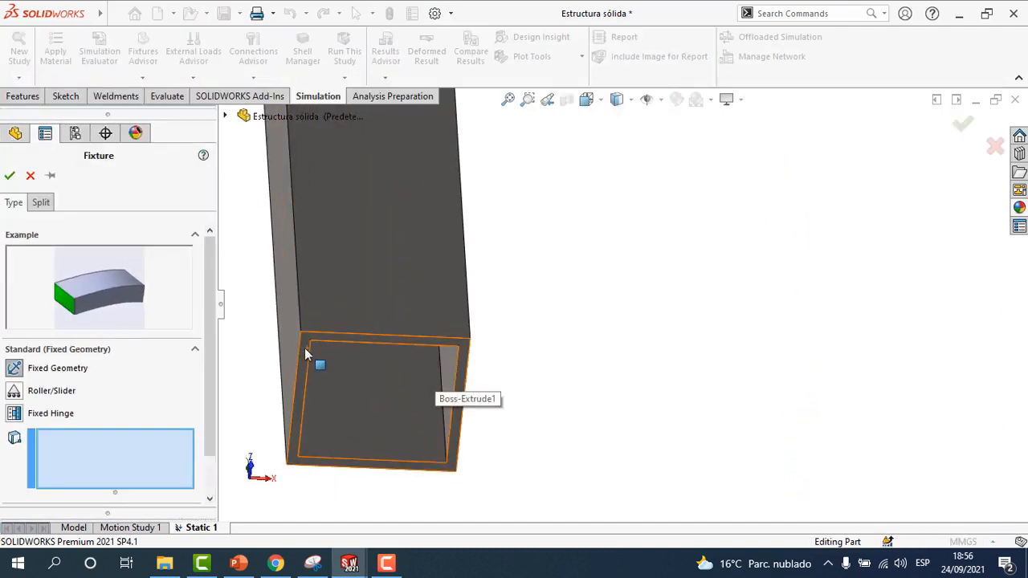
click(327, 365)
Add the right leg's lower end face to the Fixed Geometry fixture and accept it
scroll(791, 399, up, 6)
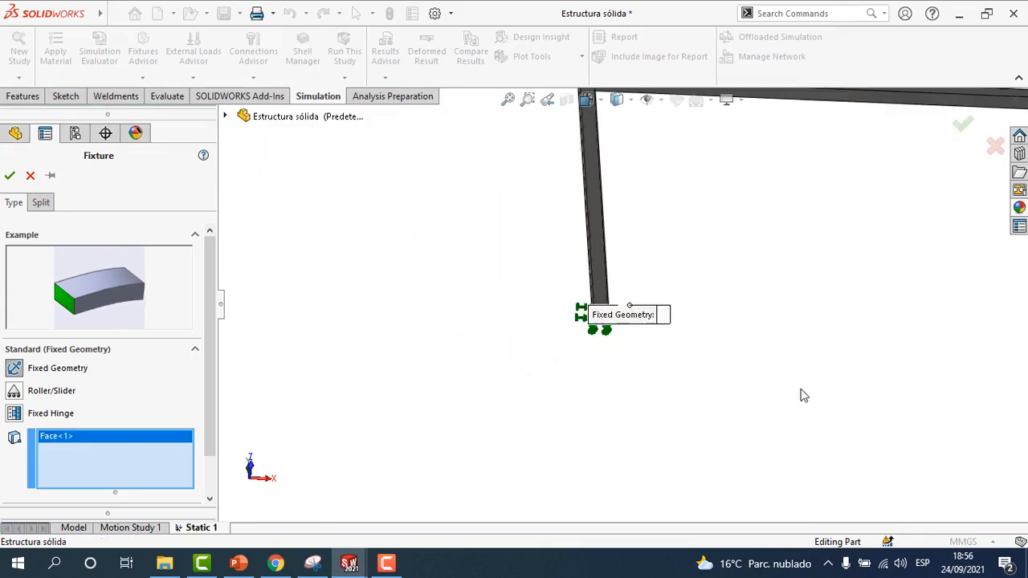
scroll(907, 337, up, 2)
scroll(911, 324, down, 8)
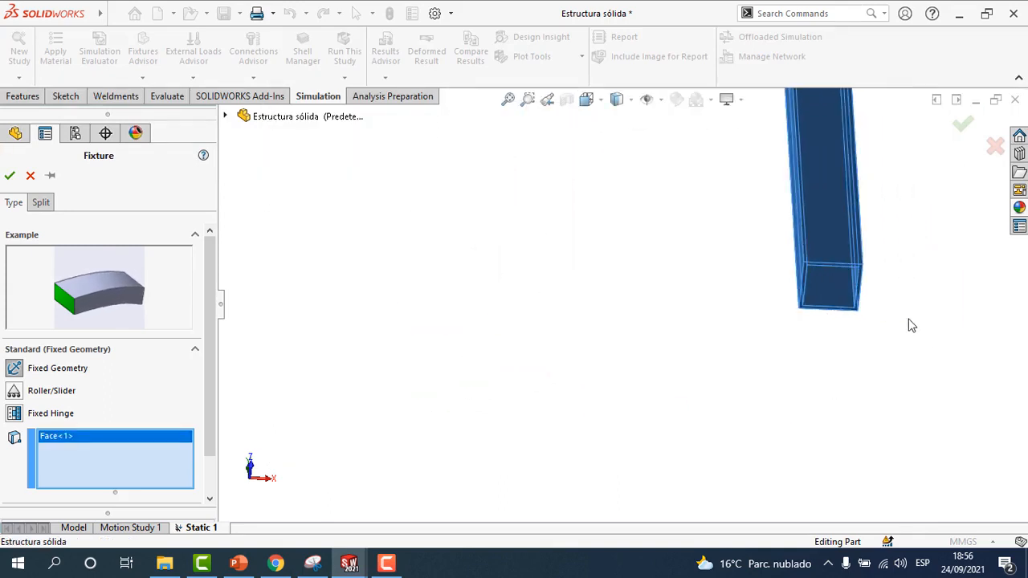
scroll(787, 276, down, 2)
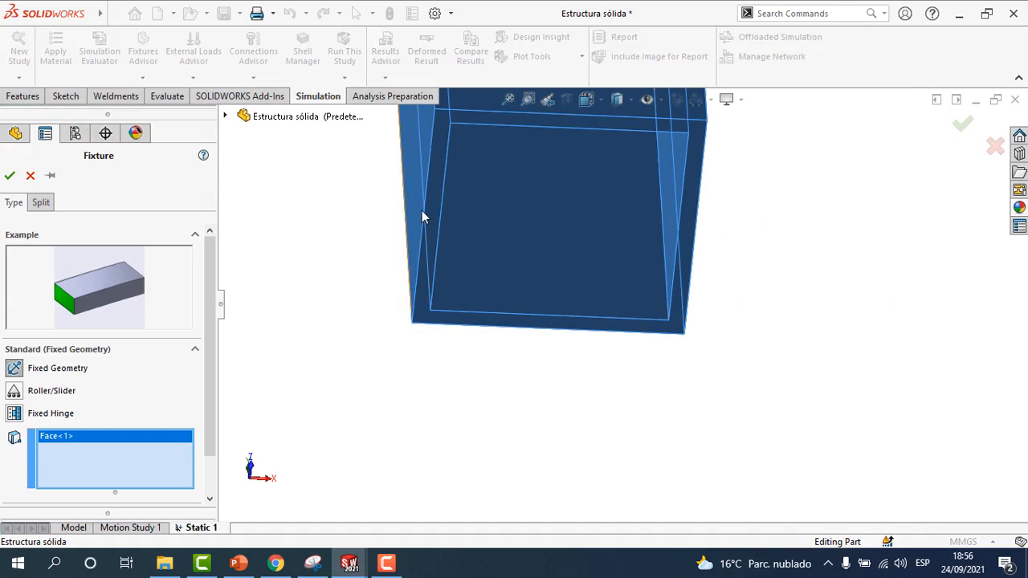
click(434, 213)
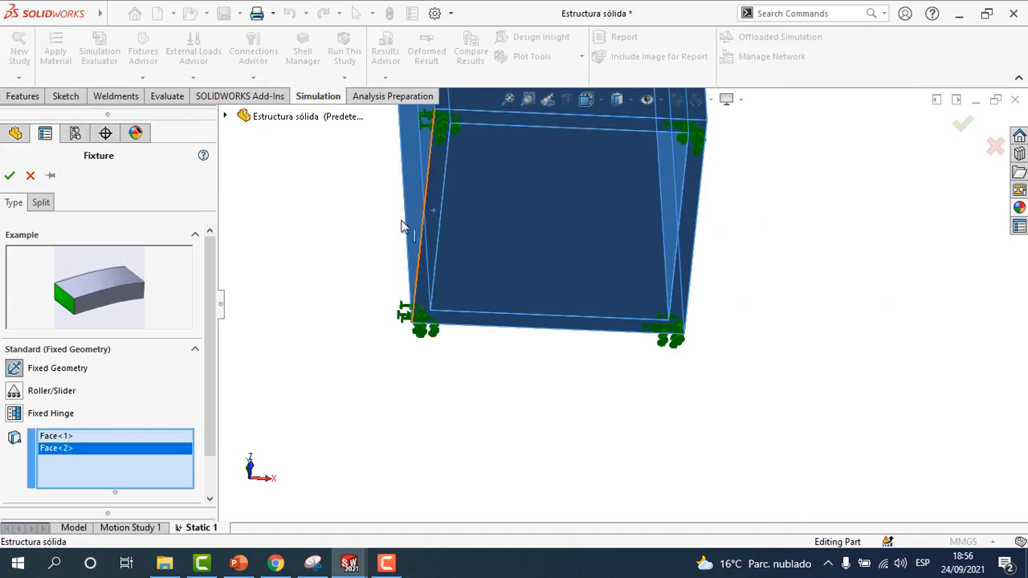
click(11, 177)
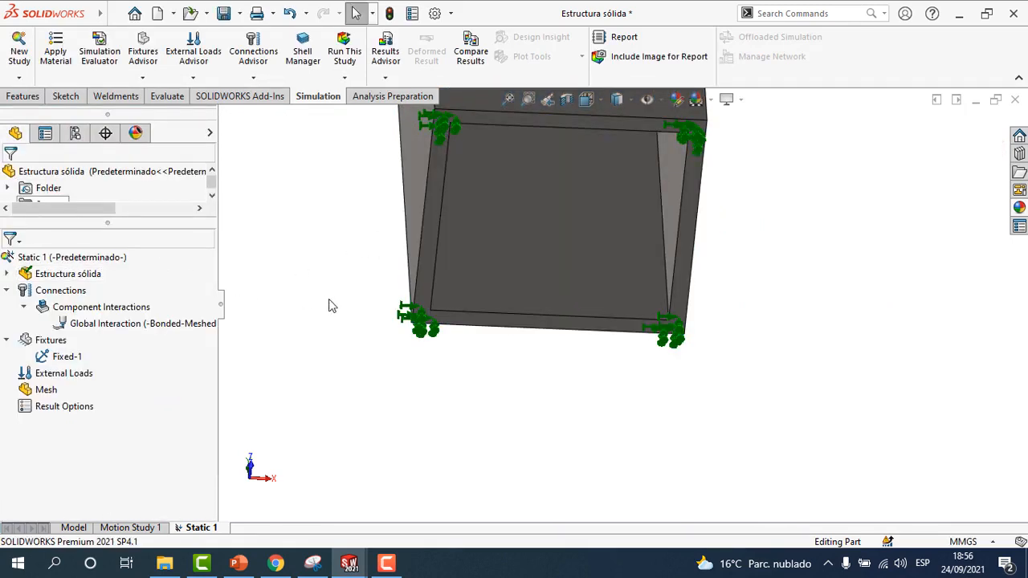
Start a force load acting normal to the crossbeam's top face
scroll(336, 306, up, 6)
scroll(336, 307, up, 3)
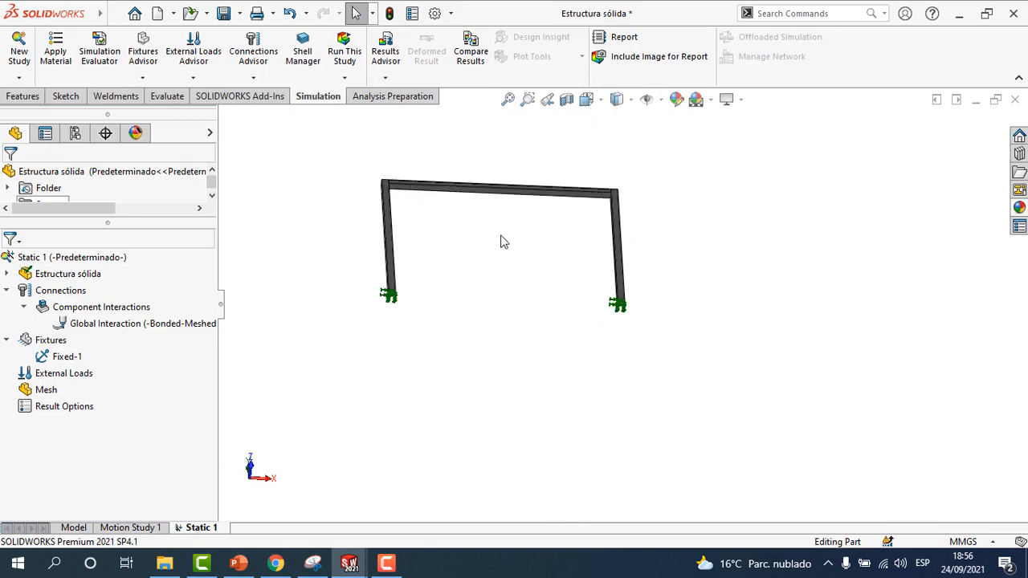
mouse_move(501, 241)
middle_down()
mouse_move(472, 379)
mouse_move(501, 193)
mouse_move(503, 268)
mouse_move(489, 253)
middle_up()
right_click(79, 375)
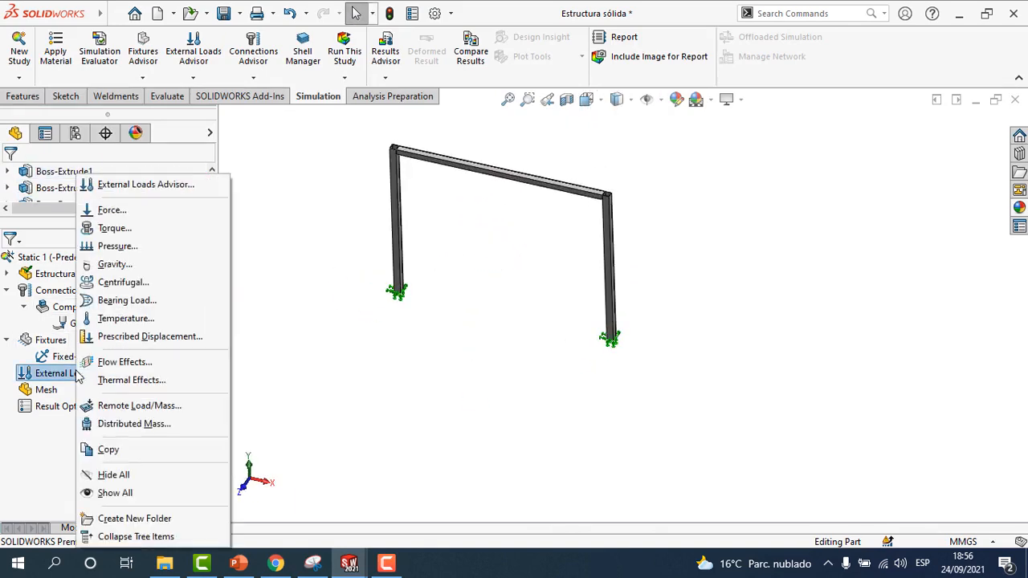
click(120, 213)
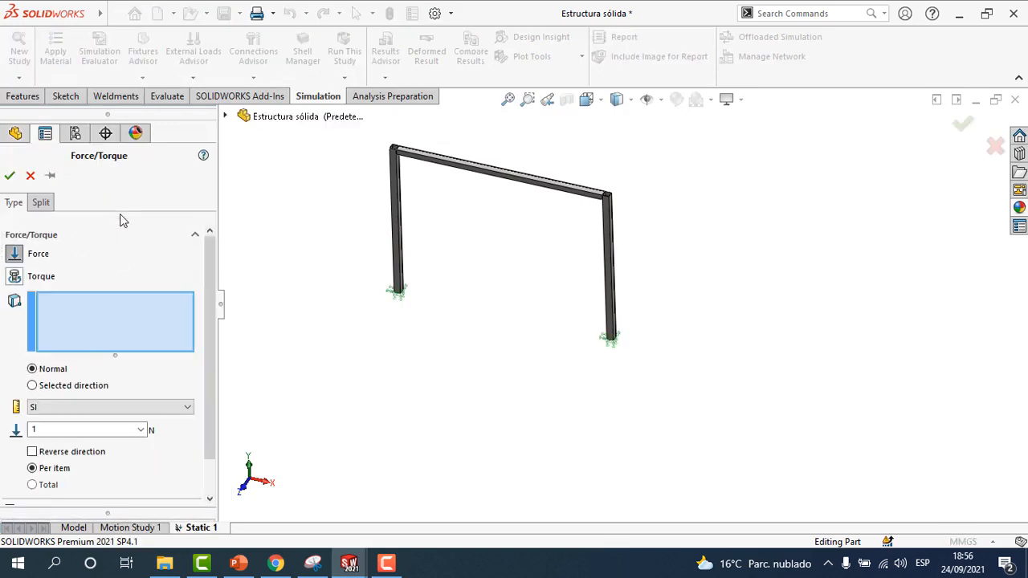
scroll(506, 185, down, 3)
scroll(508, 183, down, 3)
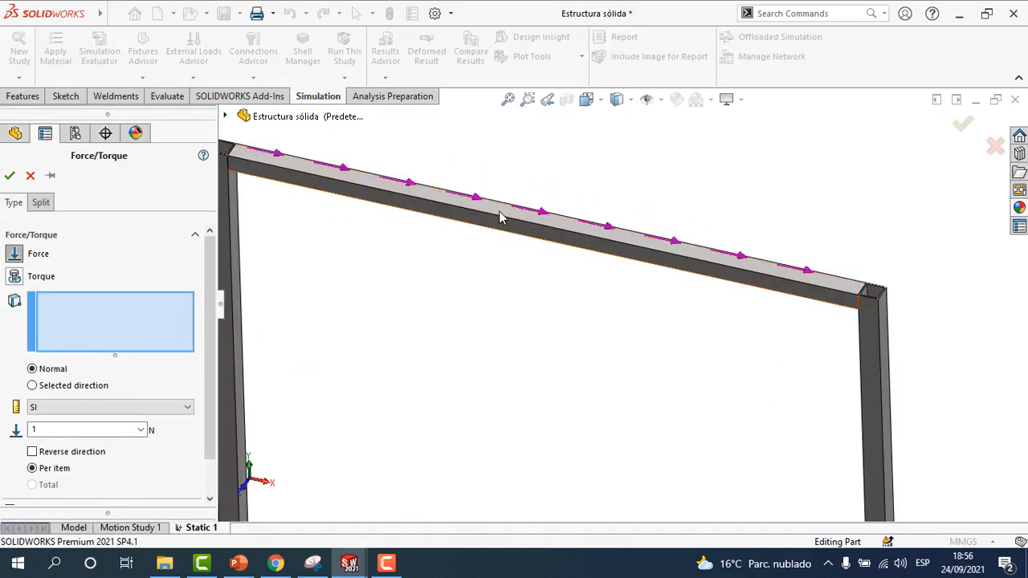
click(502, 216)
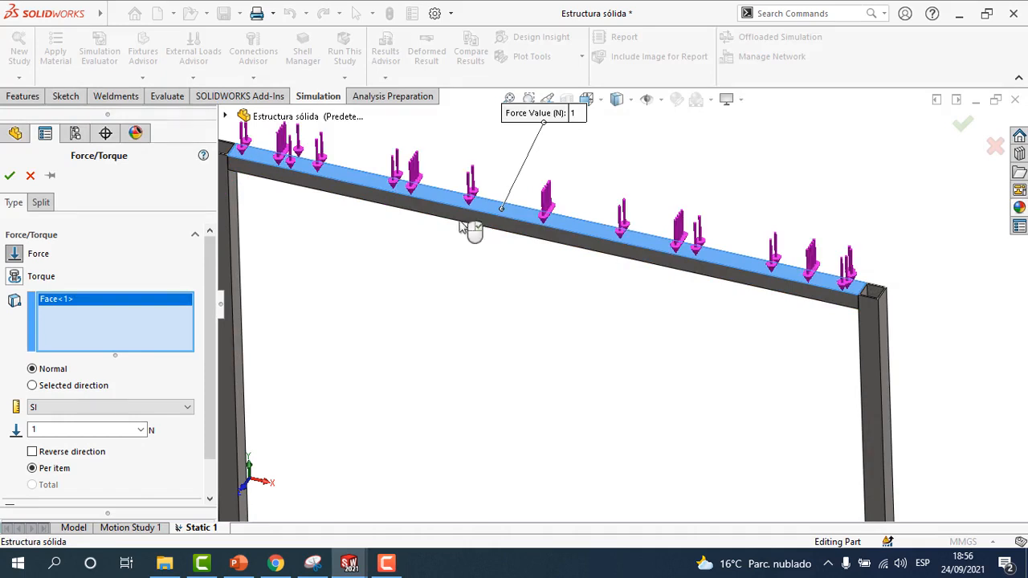
Set the crossbeam force's units to Metric (G) and its value to 1000 kgf, and accept the load
click(105, 406)
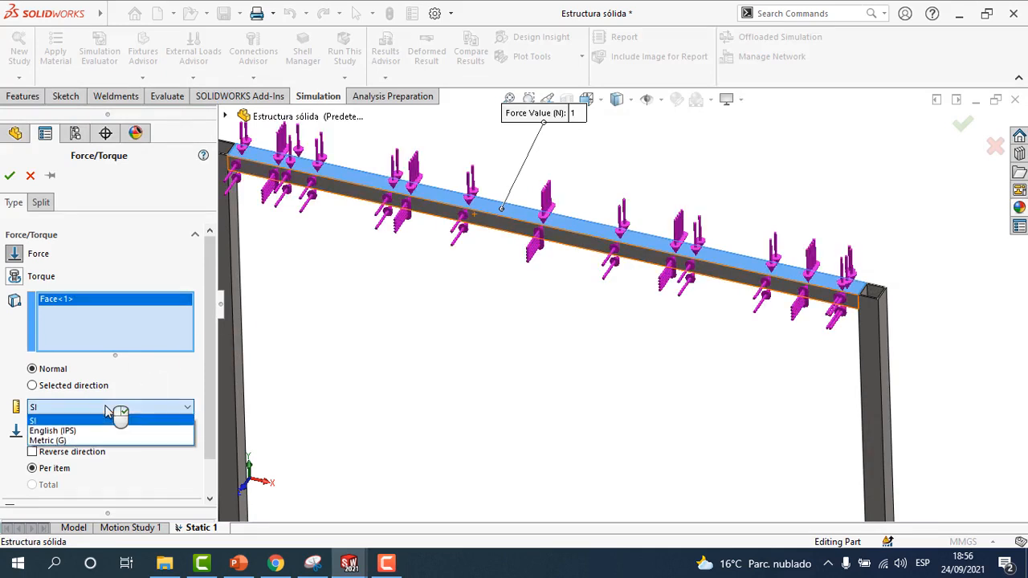
click(90, 440)
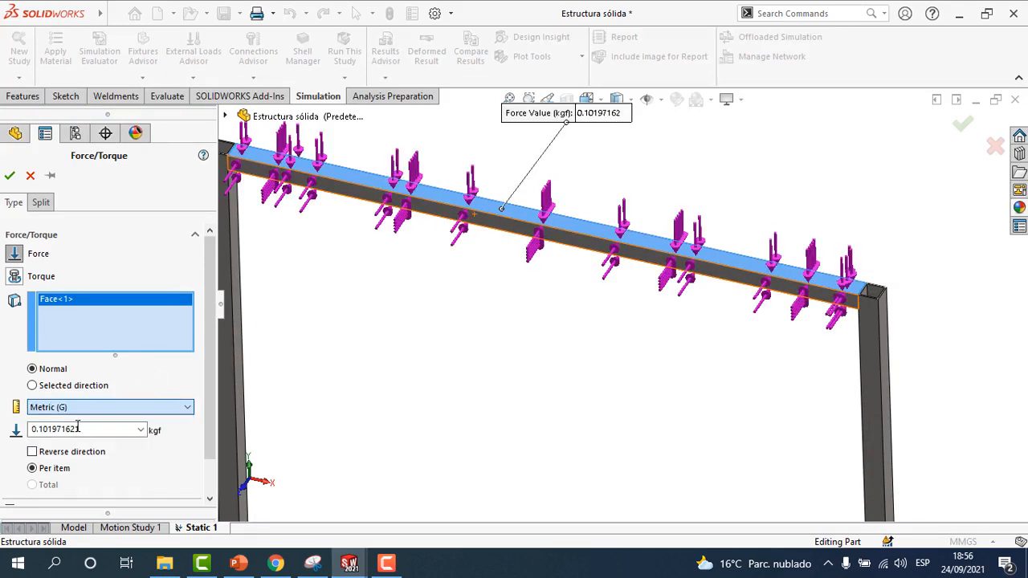
double_click(90, 431)
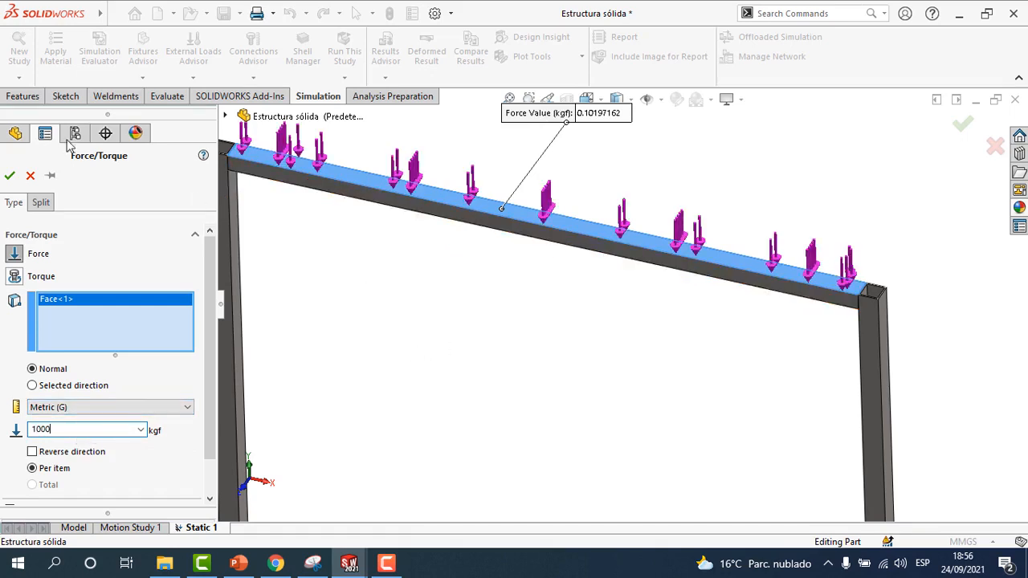
click(10, 176)
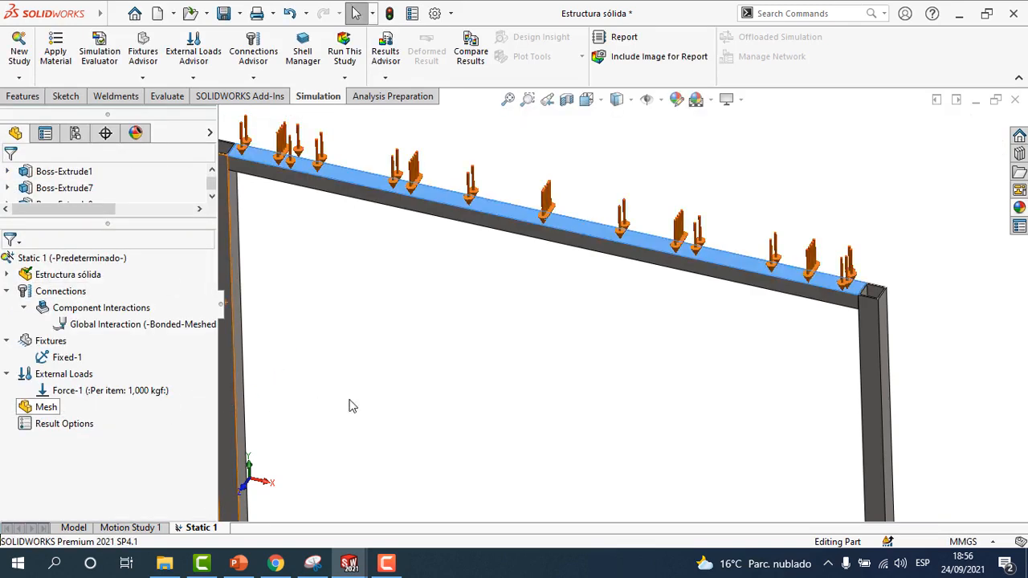
scroll(493, 400, up, 2)
scroll(492, 400, up, 1)
scroll(680, 475, down, 1)
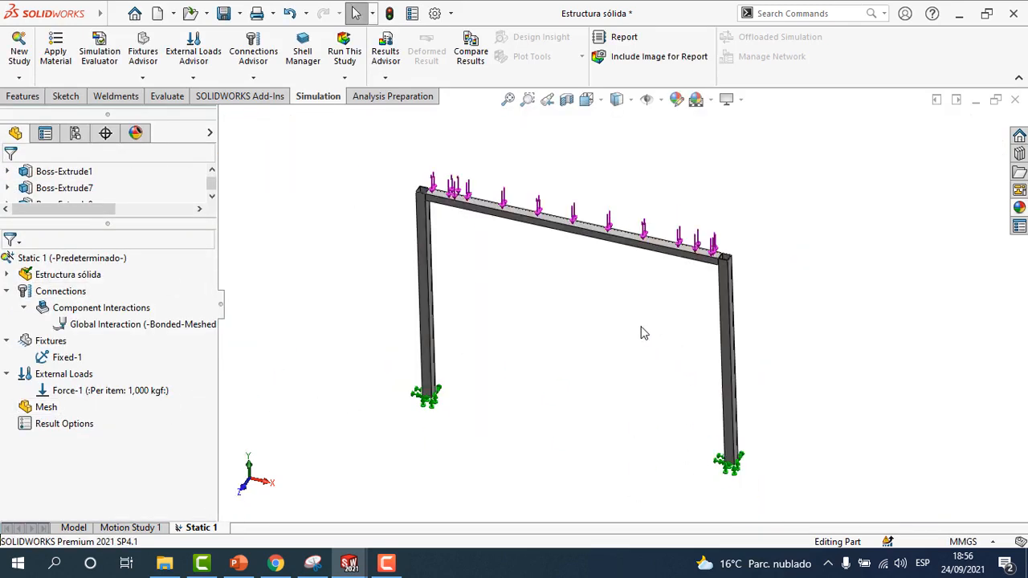
middle_drag(643, 333, 643, 321)
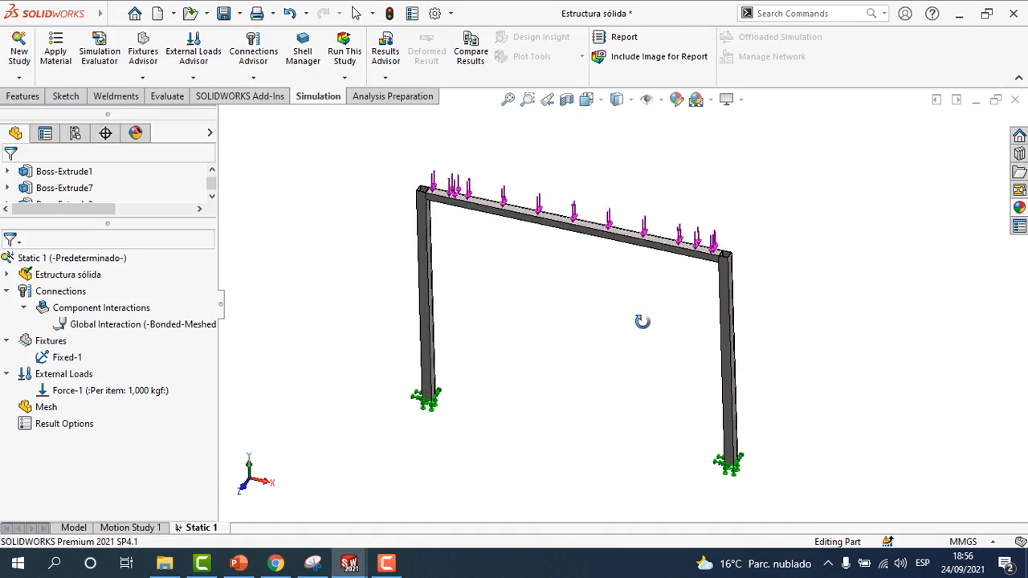
Run the static study and view the deformed von Mises stress plot of the frame from the front
click(350, 51)
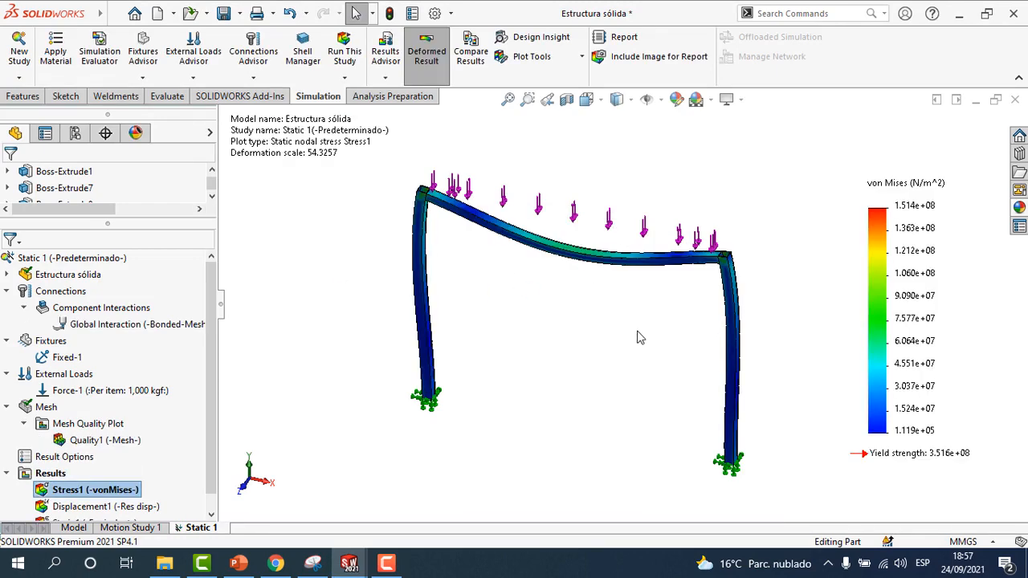
scroll(638, 337, down, 3)
middle_drag(605, 346, 619, 274)
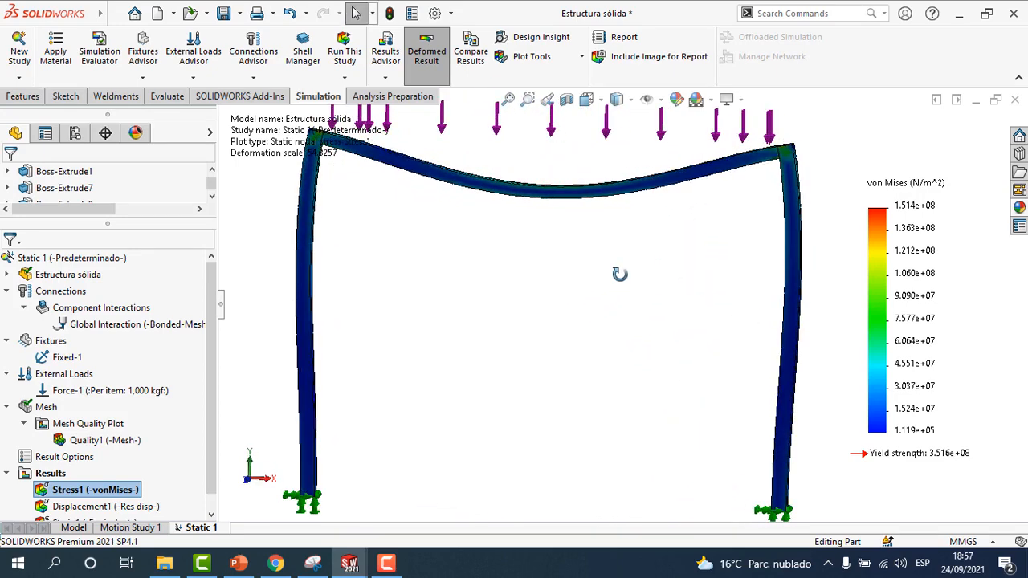
key(space)
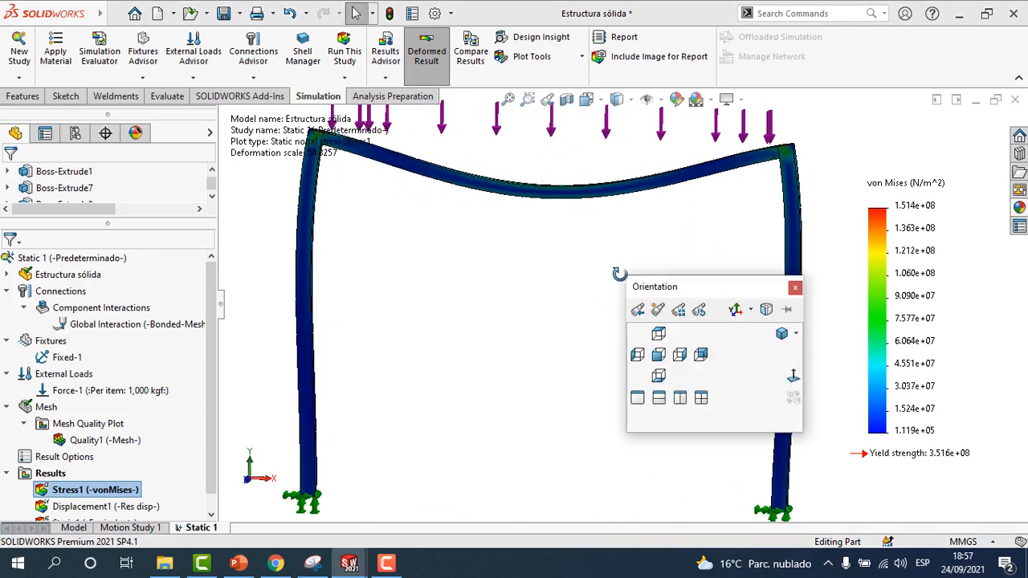
click(793, 381)
scroll(607, 303, up, 2)
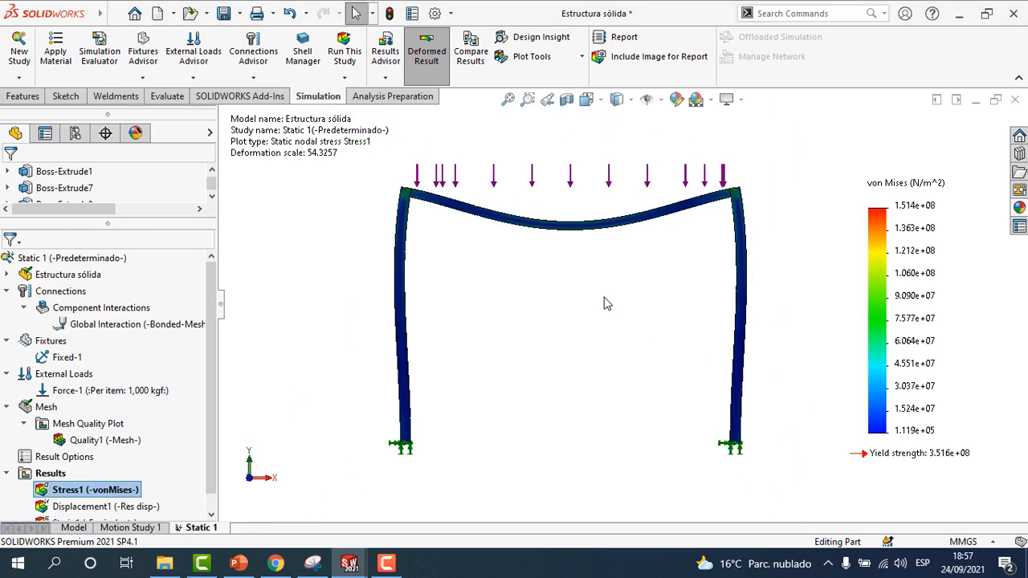
scroll(212, 321, down, 1)
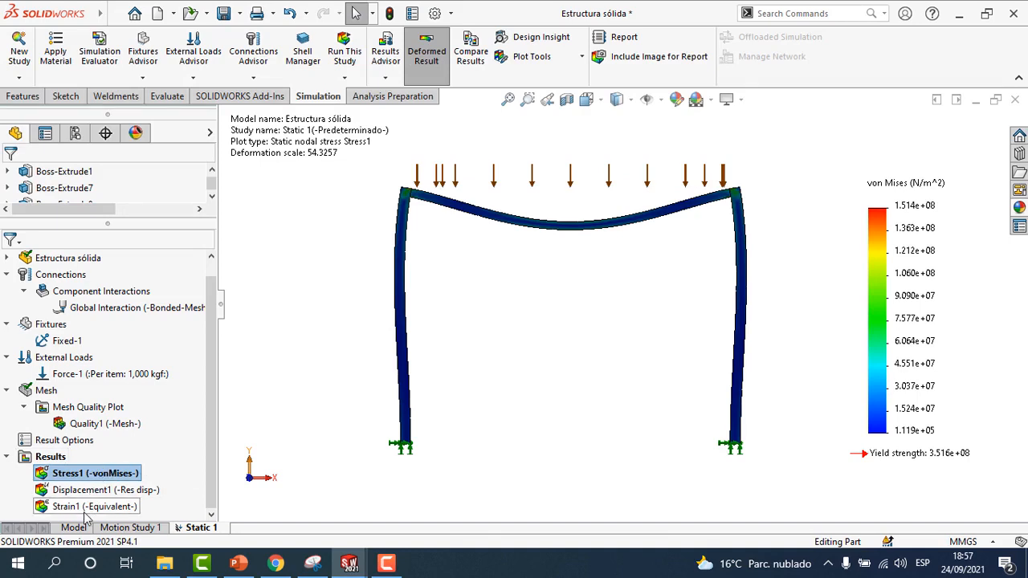
right_click(55, 460)
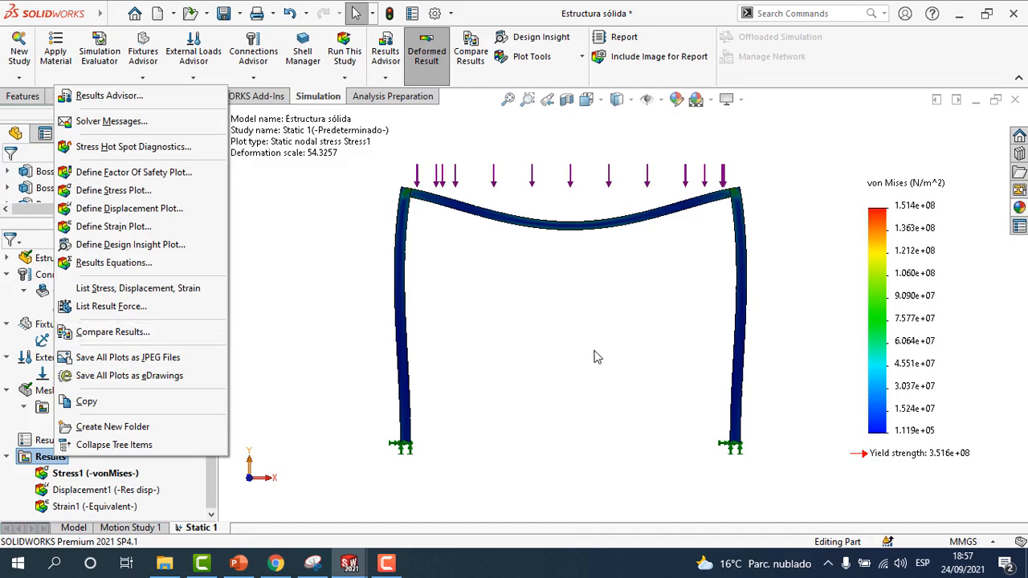
click(608, 309)
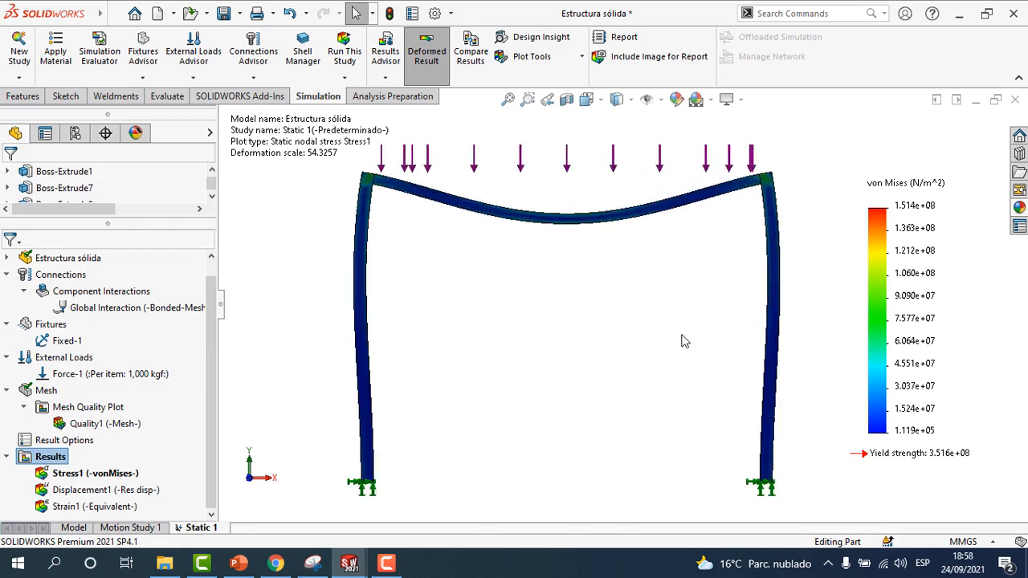
scroll(691, 344, down, 2)
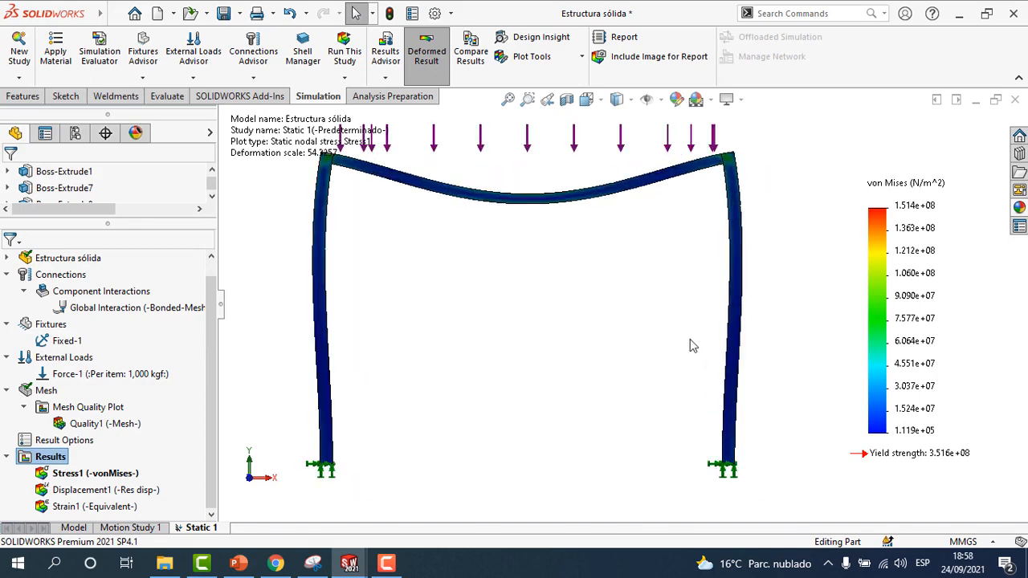
scroll(635, 325, up, 2)
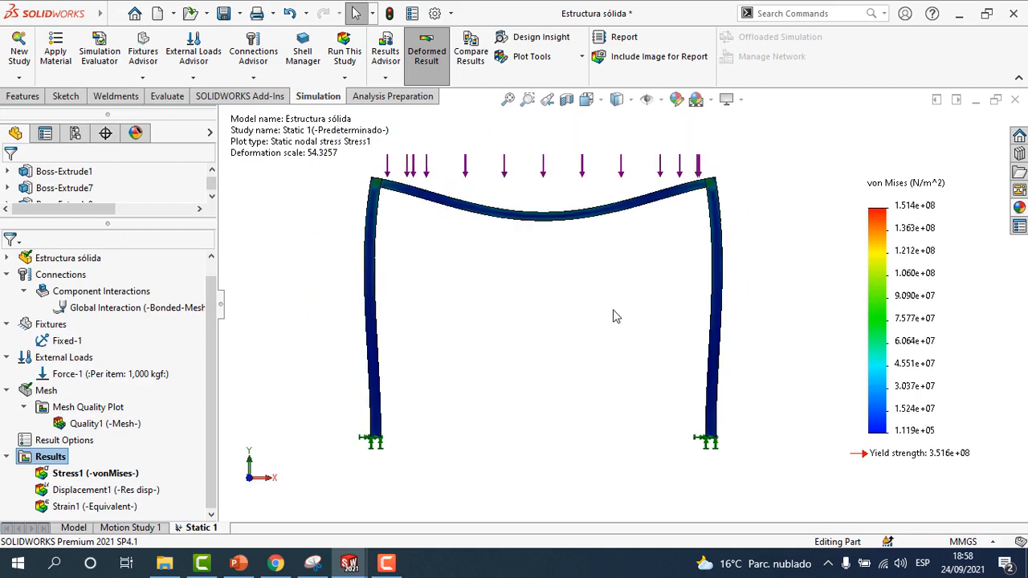
Bring up the Part3 square-tube weldment document, view its whole frame, and close that document
click(978, 102)
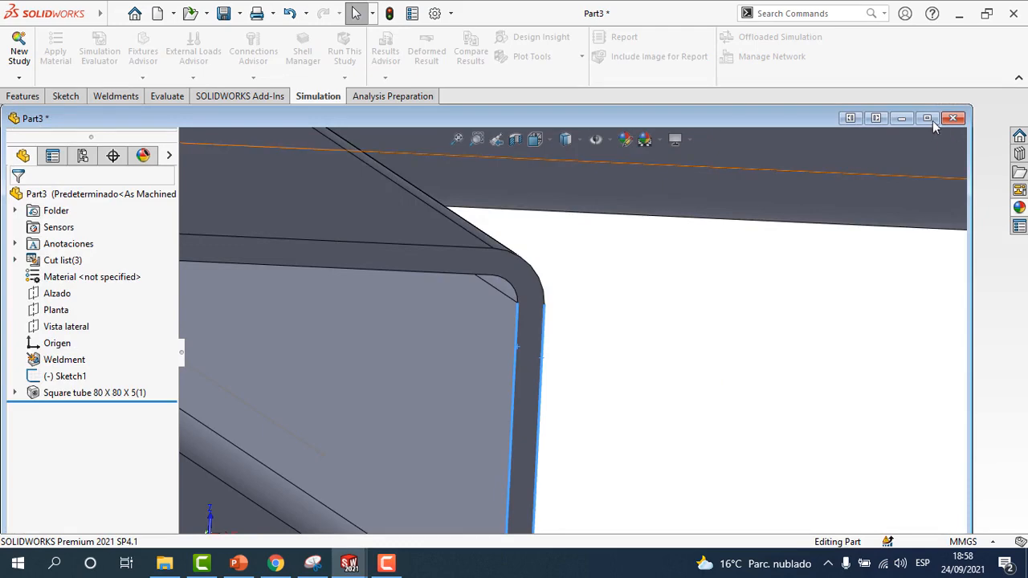
click(928, 118)
scroll(803, 282, up, 10)
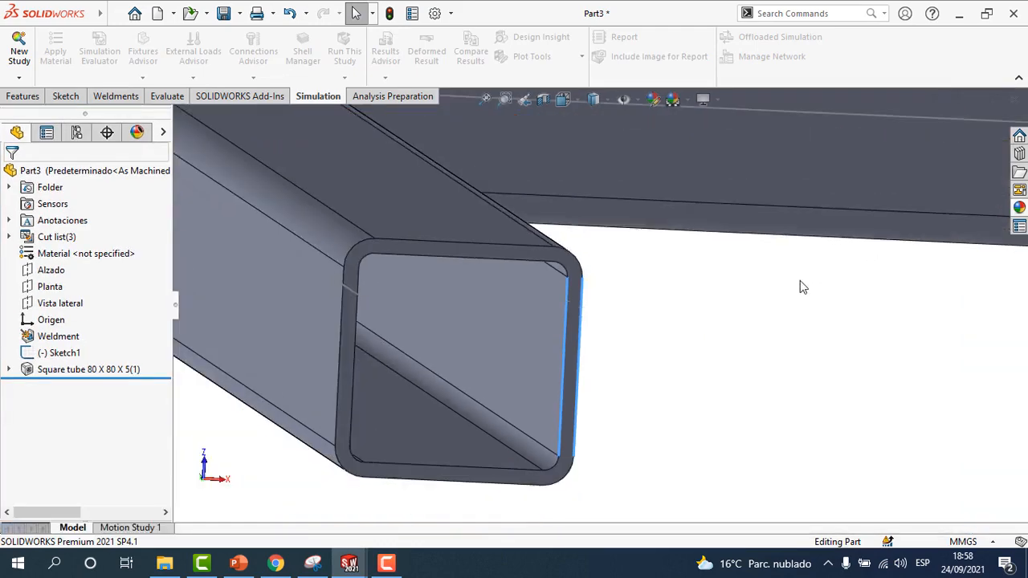
middle_drag(791, 261, 779, 335)
scroll(768, 402, up, 8)
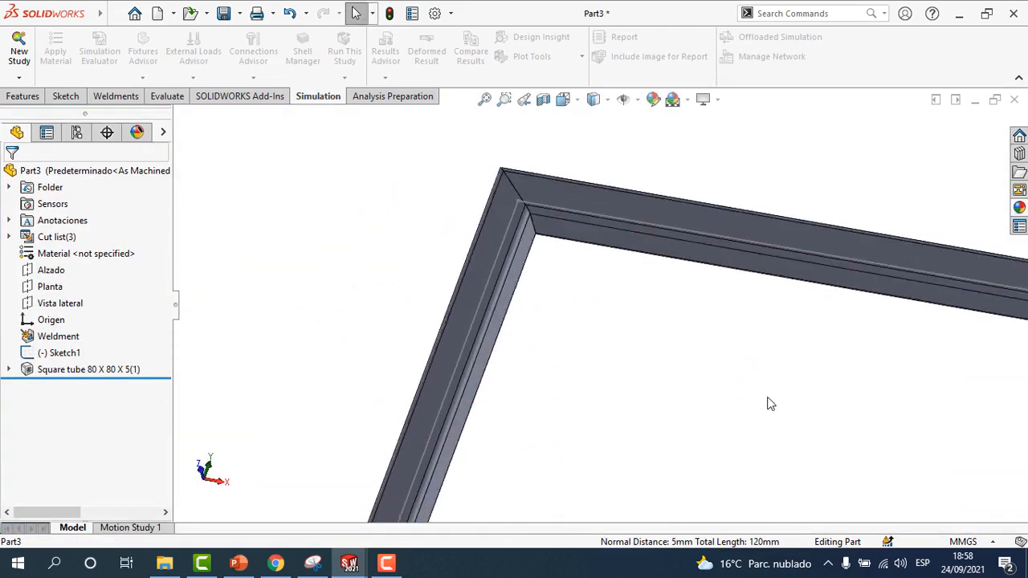
middle_drag(769, 401, 636, 441)
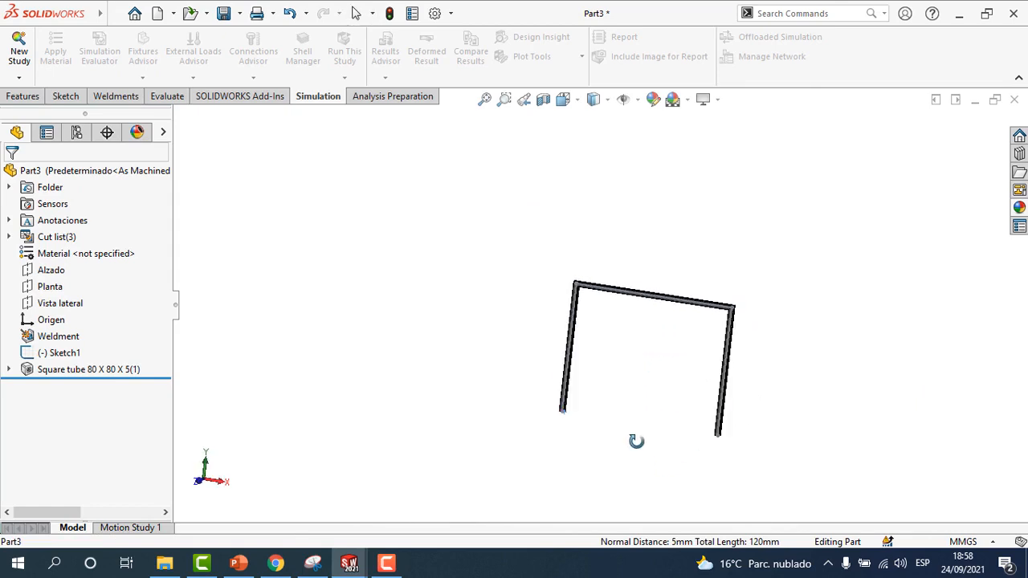
scroll(676, 412, down, 2)
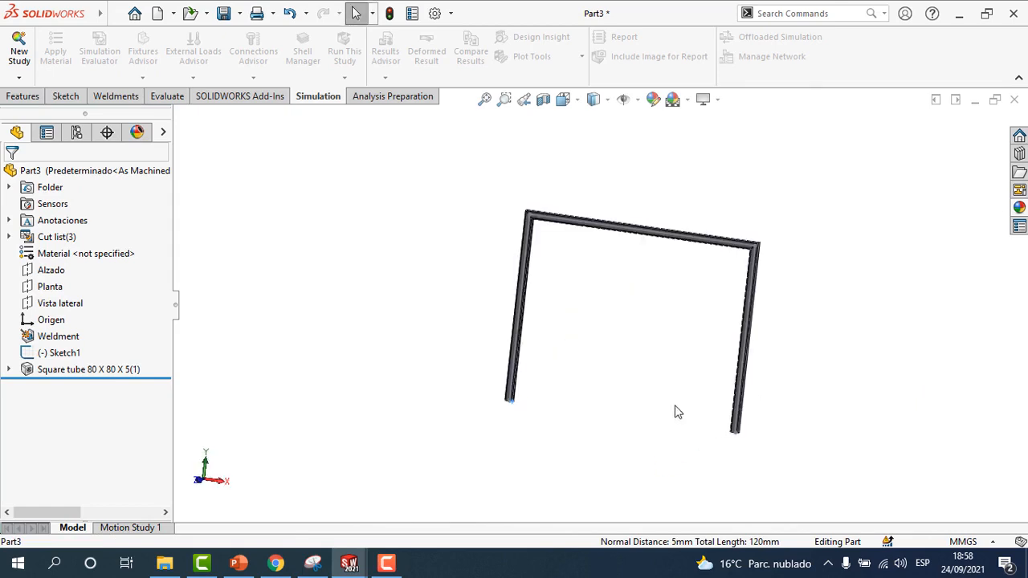
click(1015, 100)
click(452, 294)
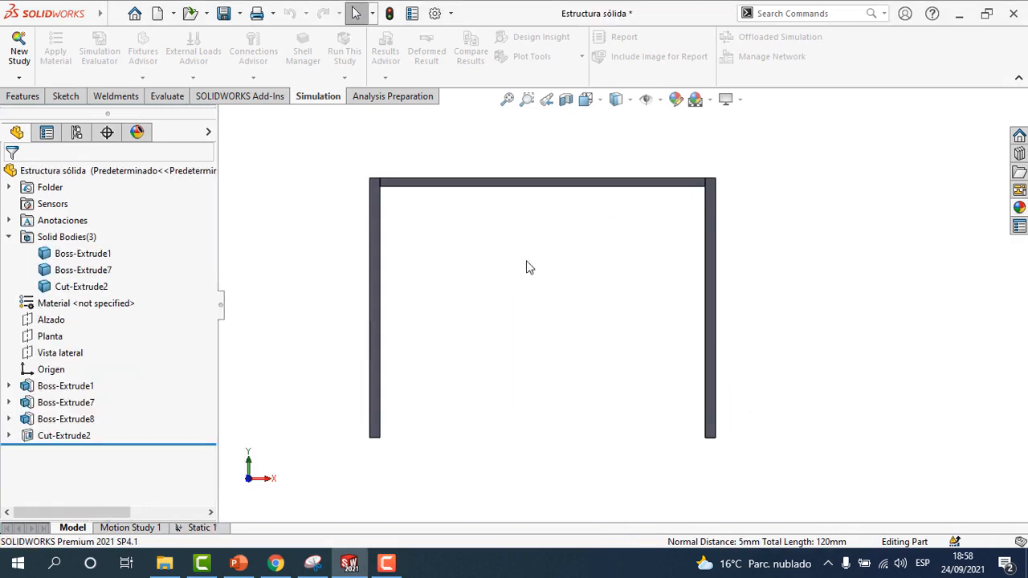
Create a new part document
click(175, 18)
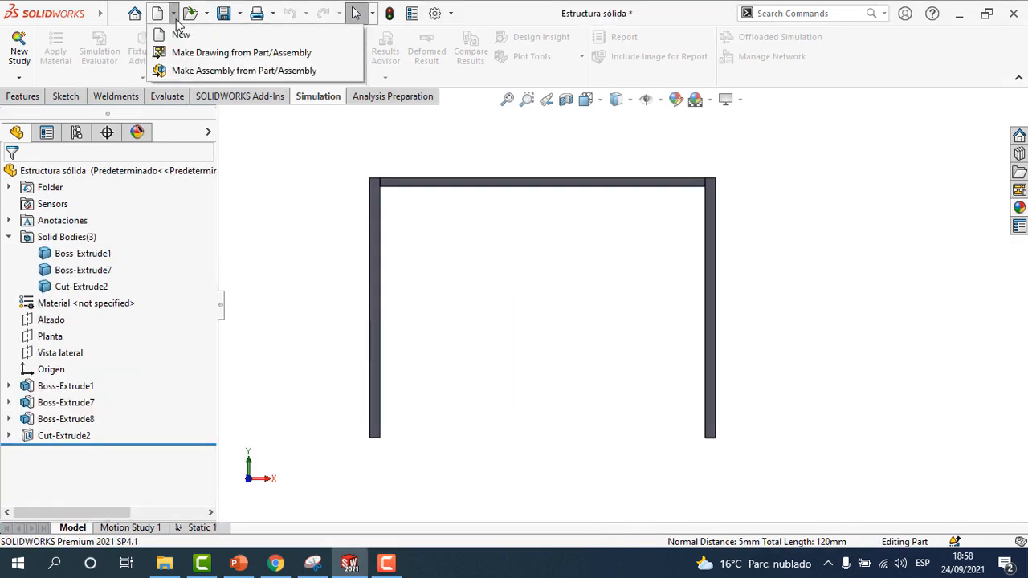
click(180, 35)
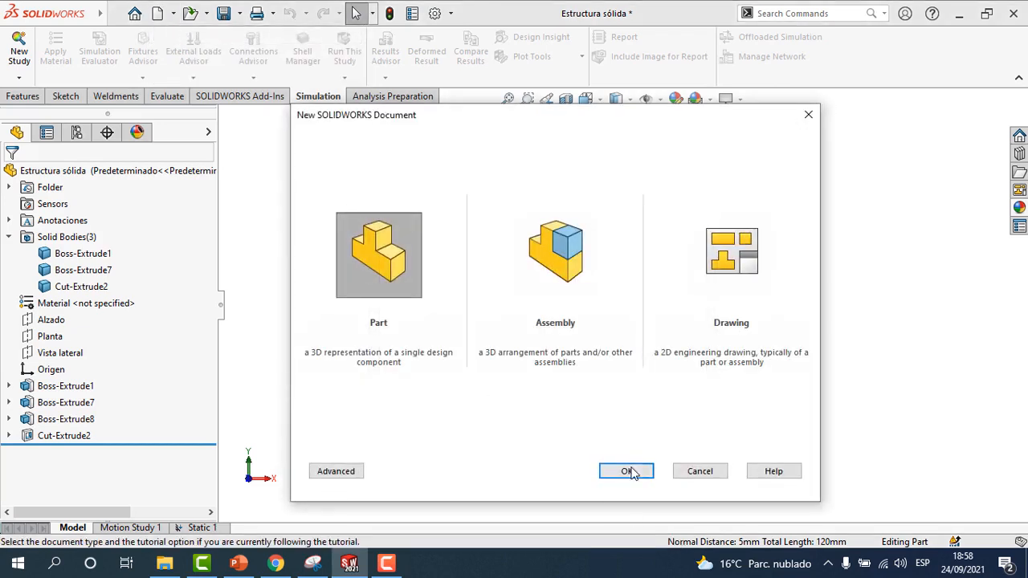
click(630, 472)
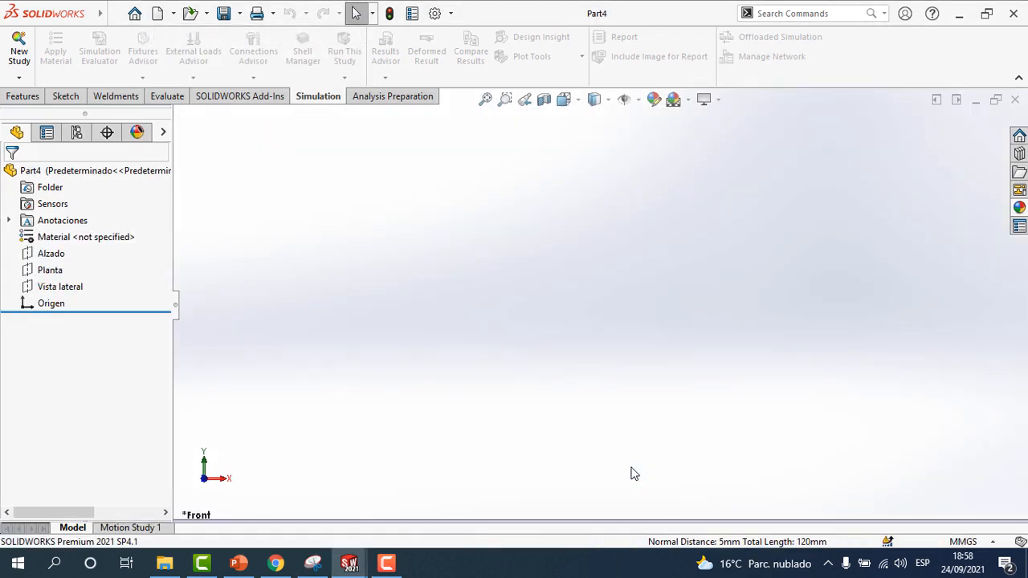
Set the new part's scene background to None and accept the scene change
right_click(401, 290)
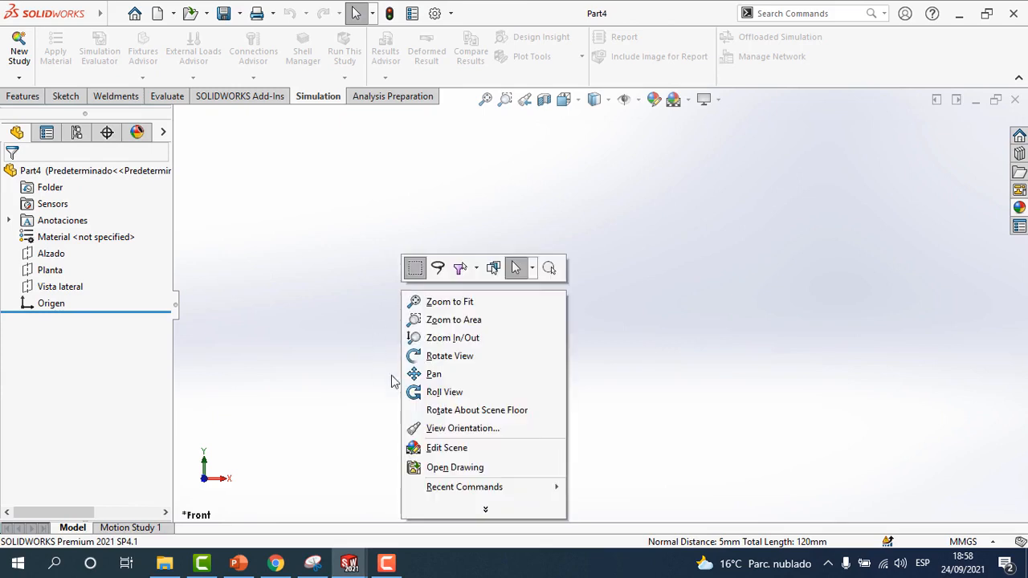
click(452, 446)
click(138, 303)
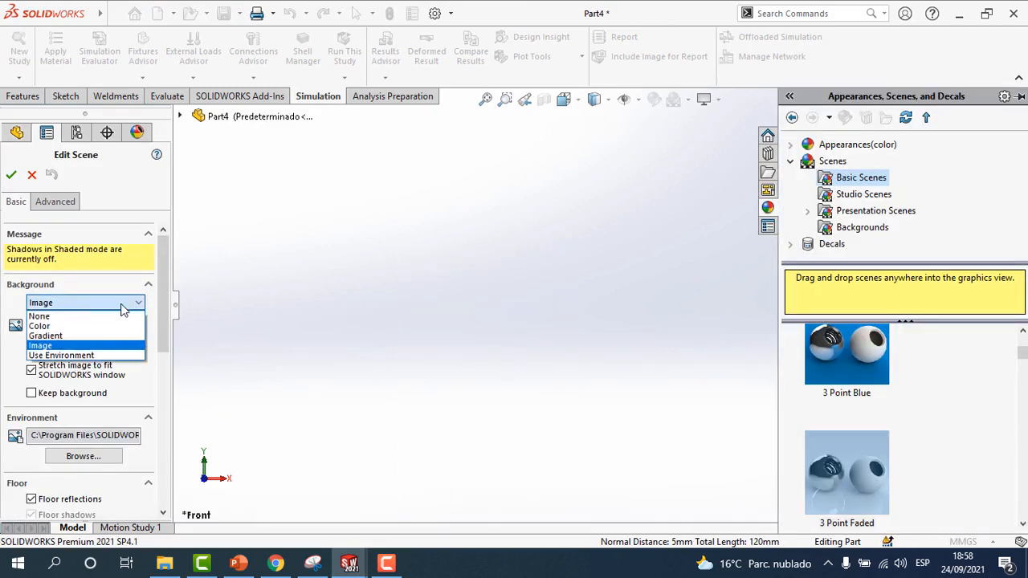
click(48, 315)
click(12, 175)
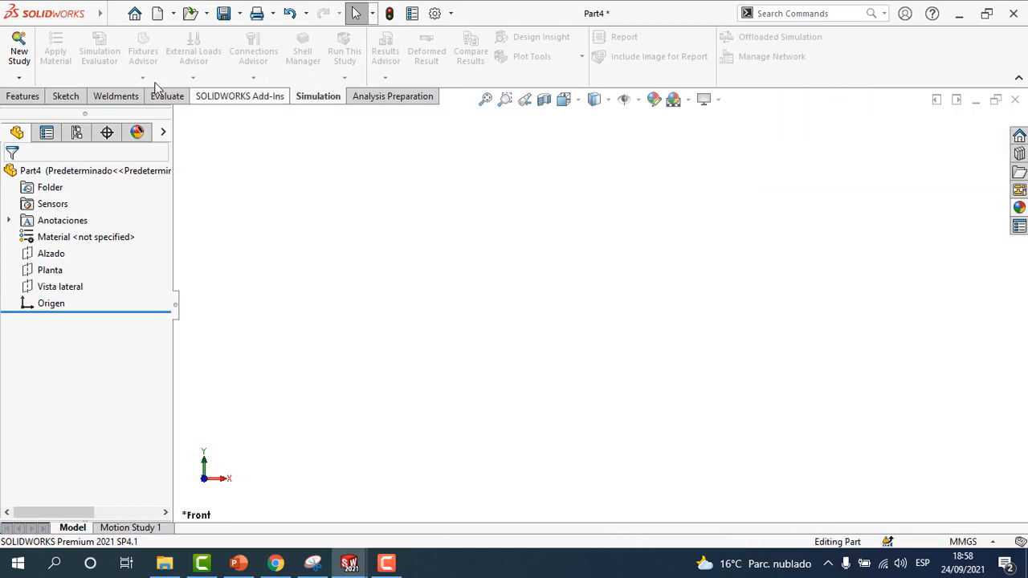
Sketch an open three-line portal frame on the front plane, starting at the origin, about 75 mm high and 92 mm wide
click(66, 96)
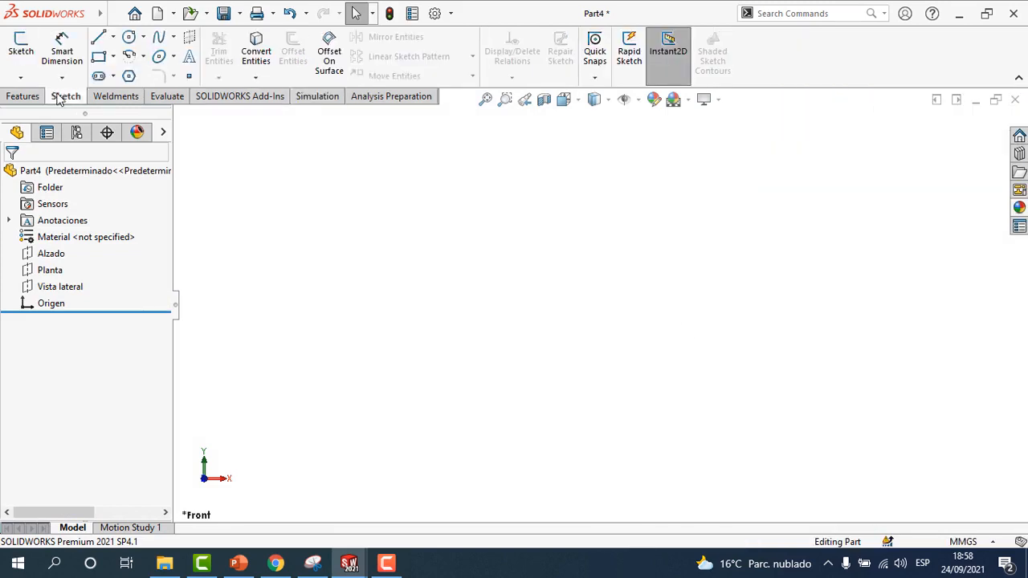
click(98, 57)
click(493, 243)
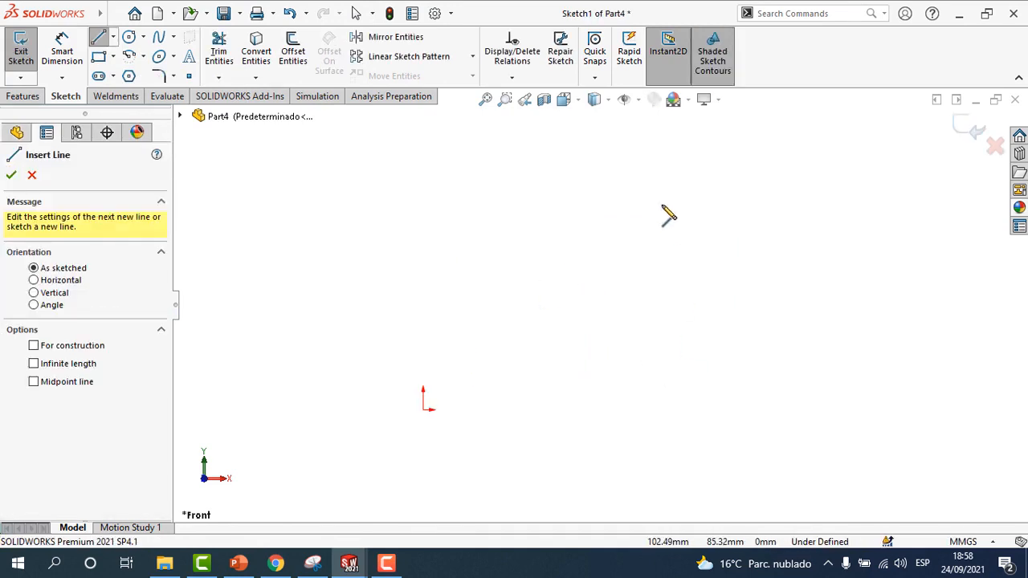
click(424, 410)
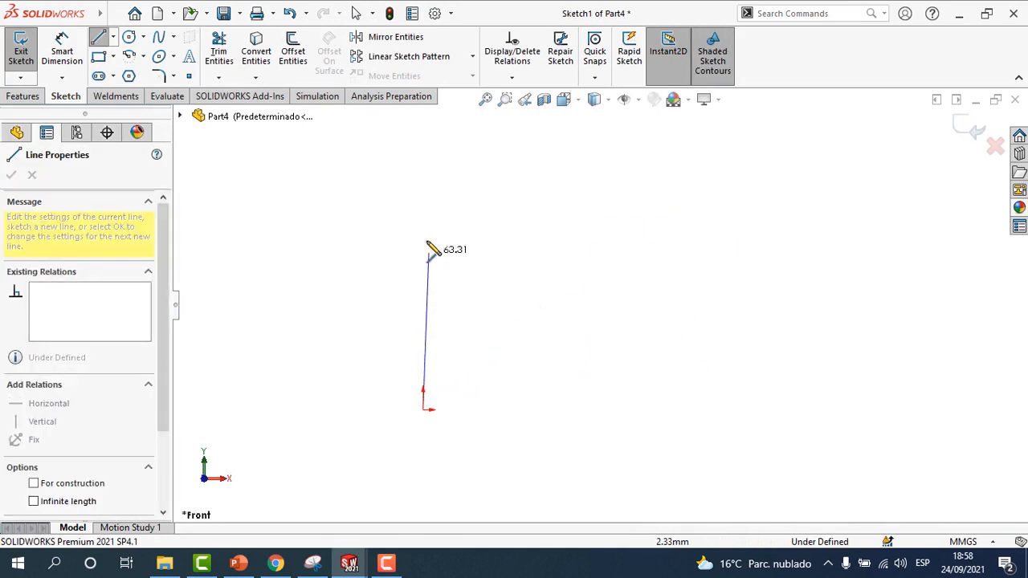
click(424, 222)
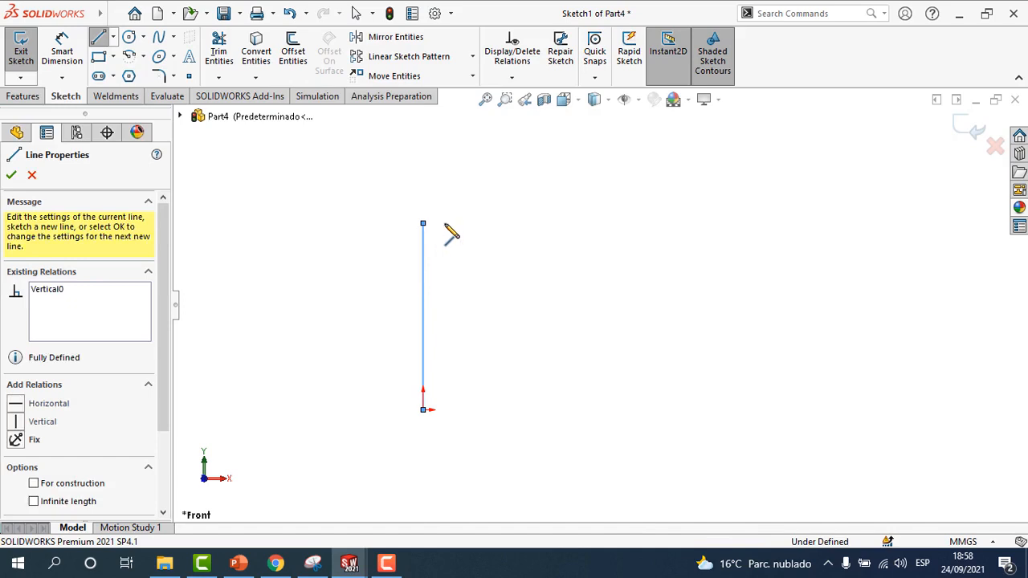
click(652, 224)
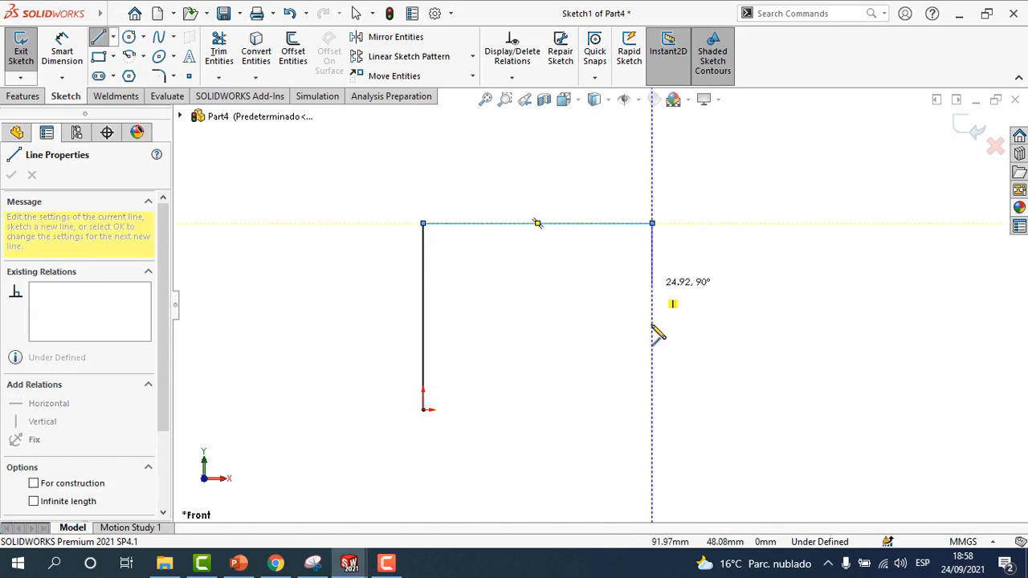
click(652, 409)
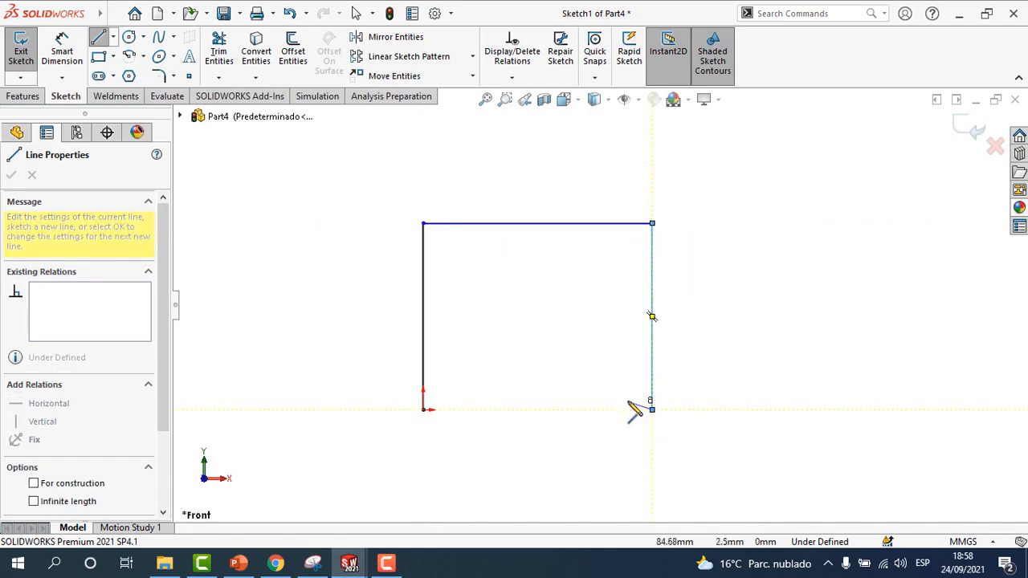
key(Escape)
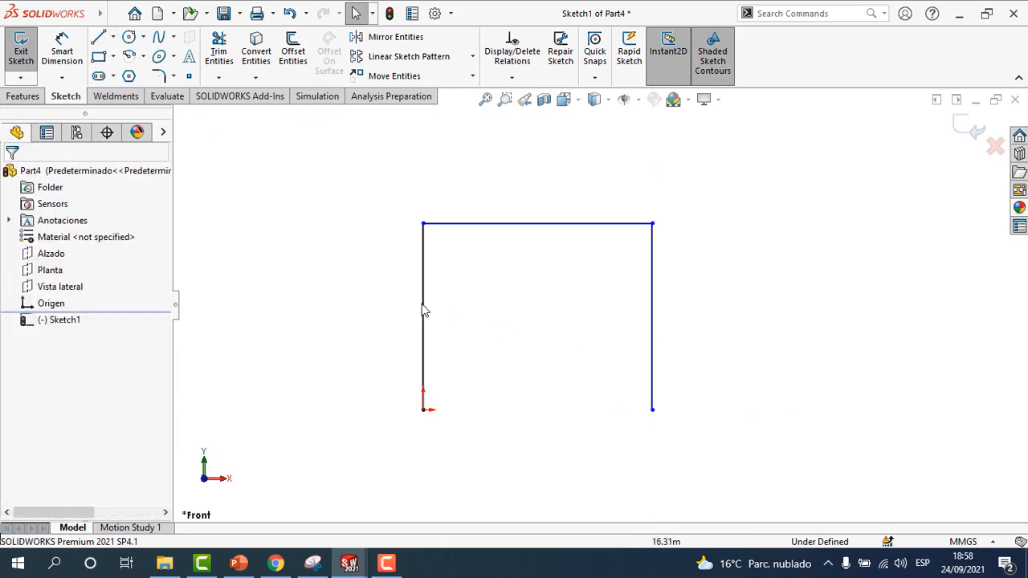
Dimension the frame sketch's left vertical line to 2000 mm
key(d)
click(420, 271)
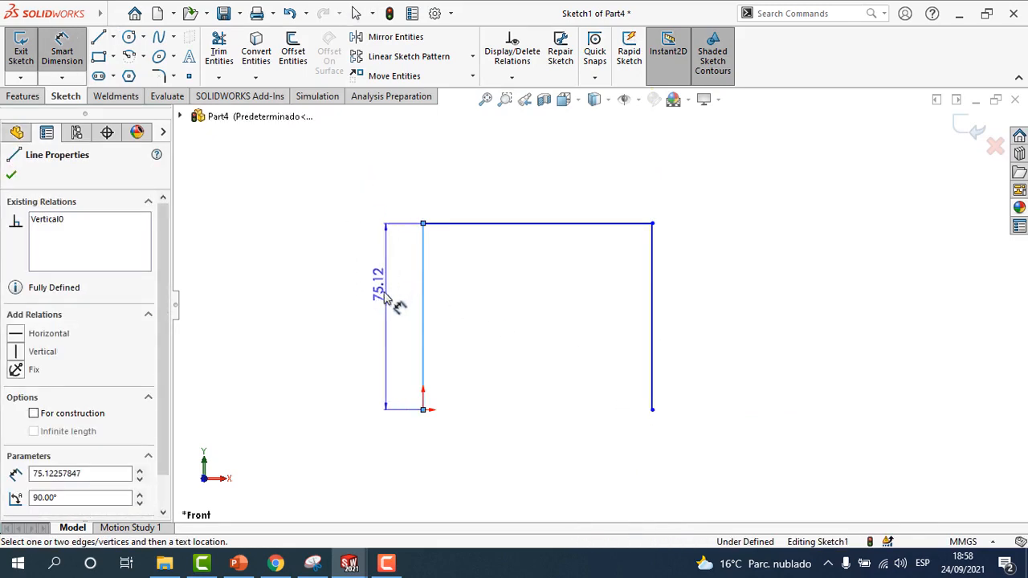
click(394, 317)
text(2000)
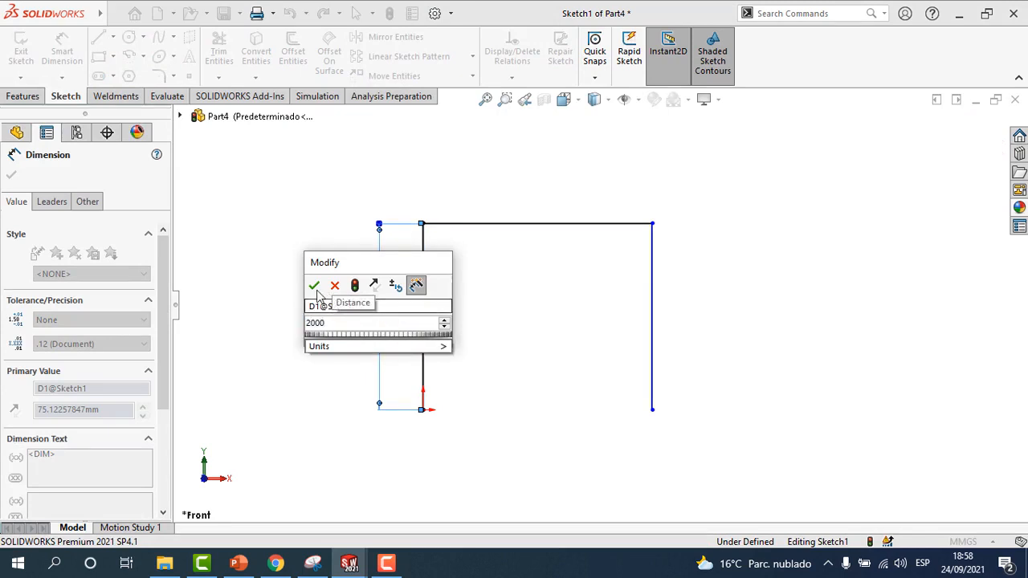
key(Return)
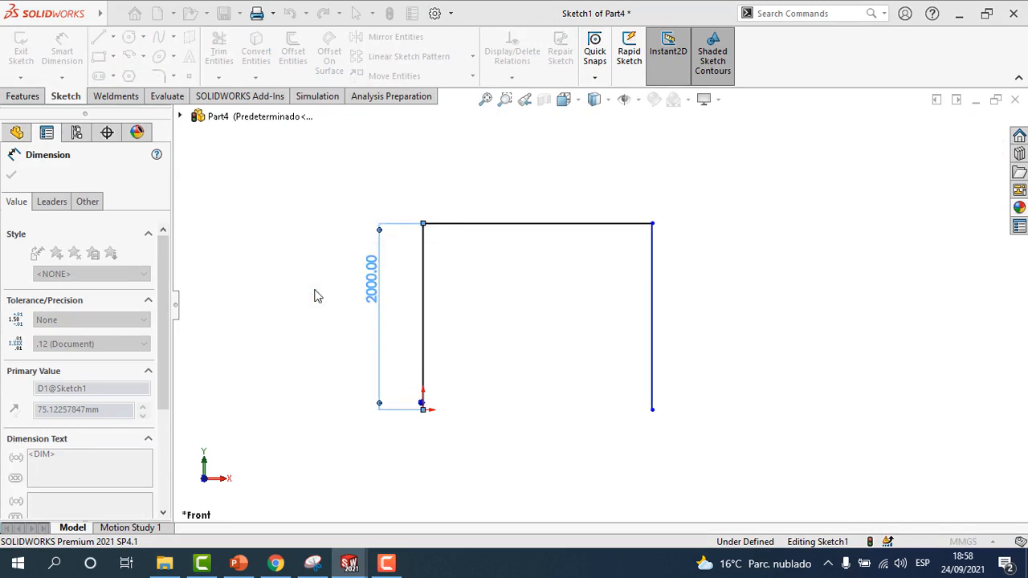
Dimension the frame sketch's horizontal top line to 2500 mm and finish dimensioning
click(551, 225)
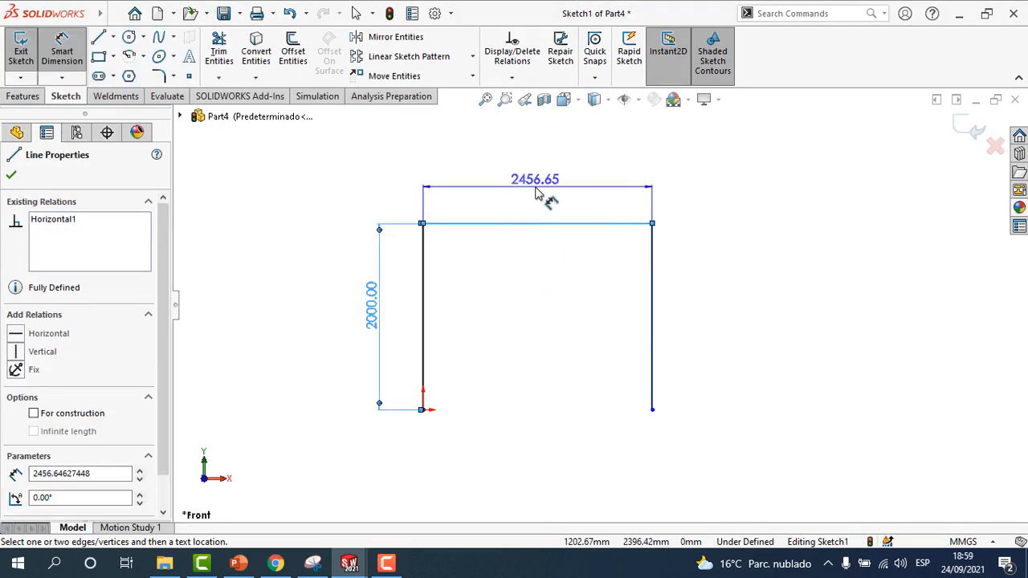
click(539, 193)
text(2500)
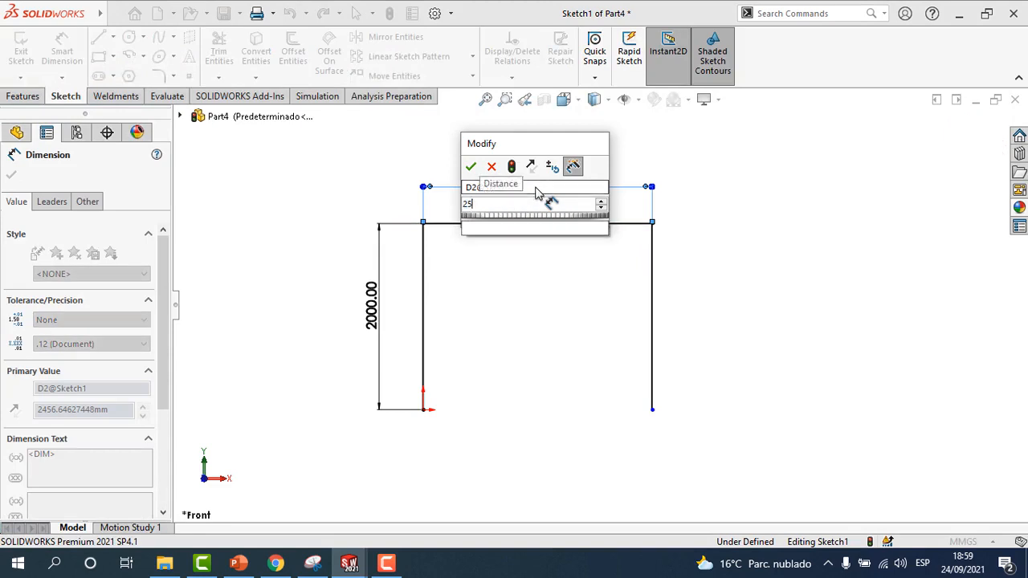
click(472, 167)
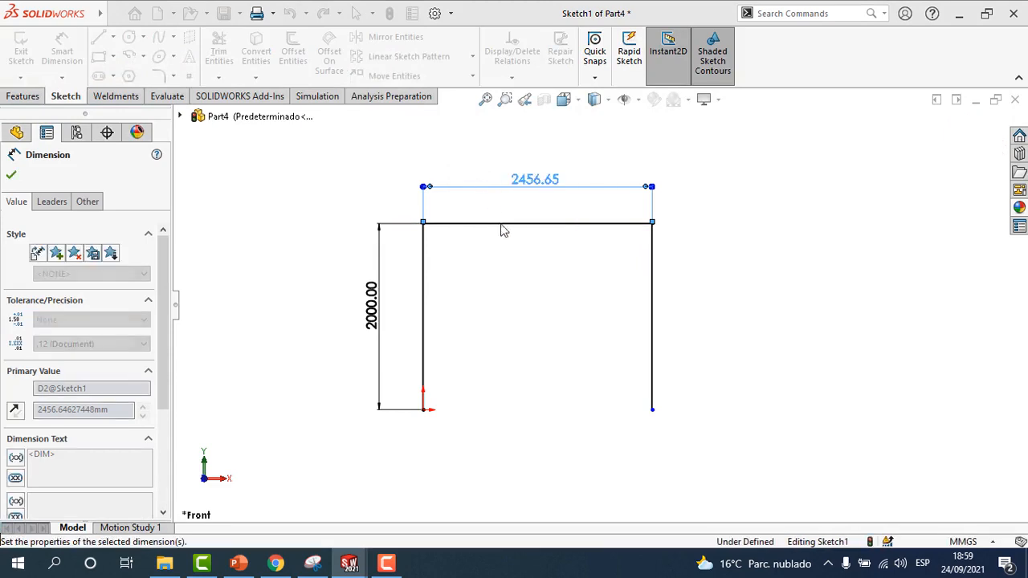
click(11, 175)
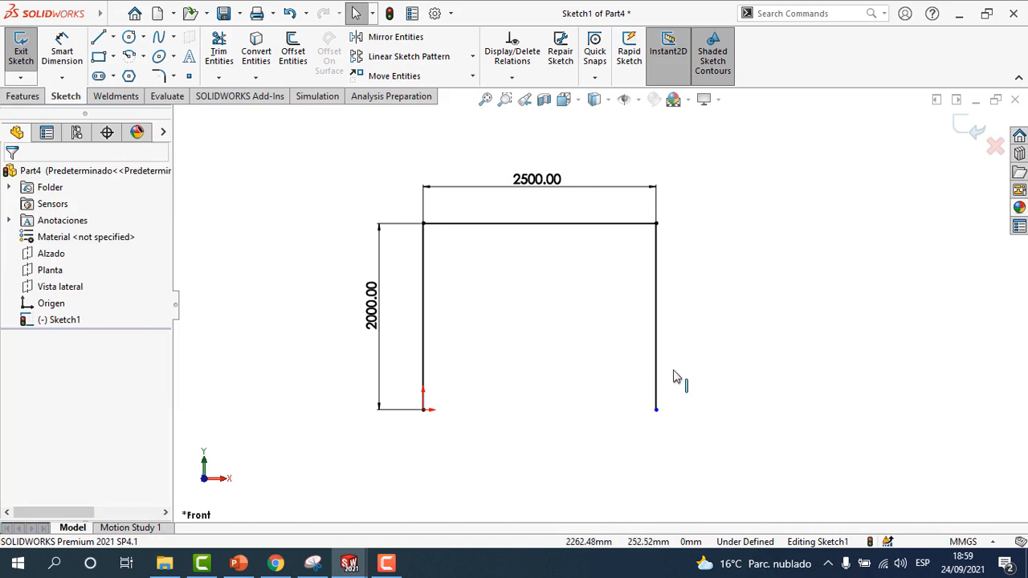
Exit the sketch, add iso square tube 80 x 80 x 5 structural members along the three frame lines, and check the cut list
click(970, 129)
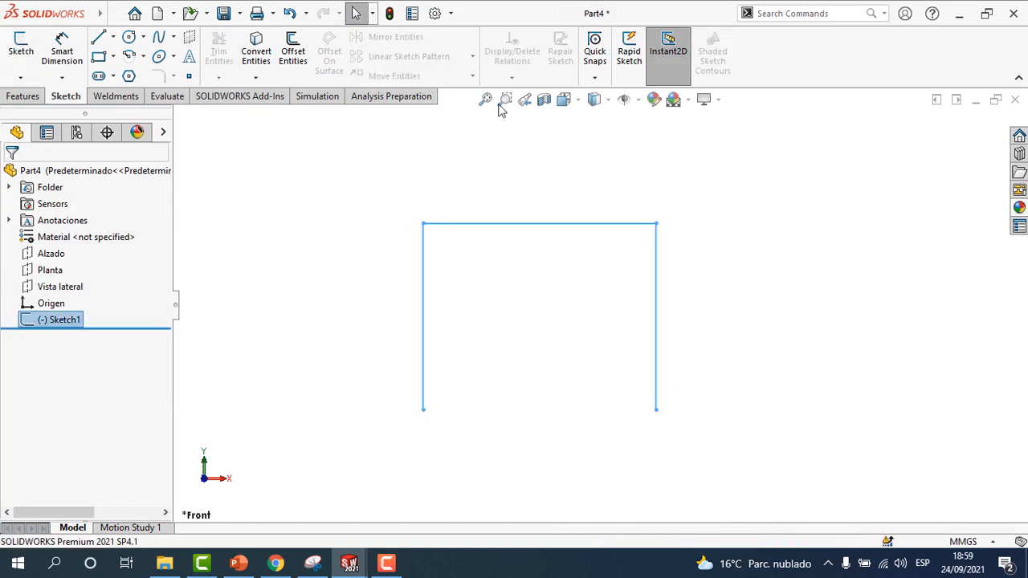
click(119, 97)
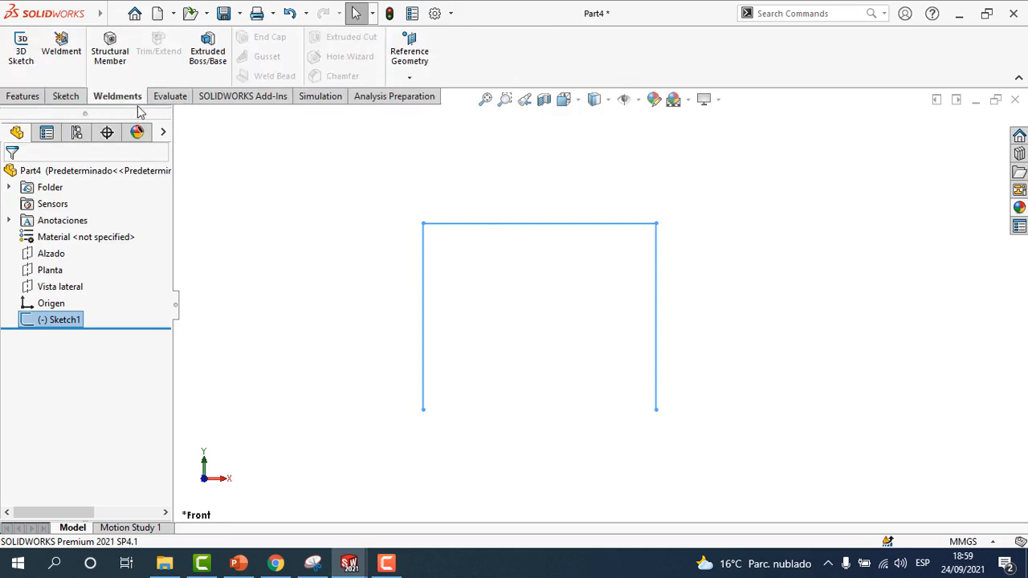
click(111, 49)
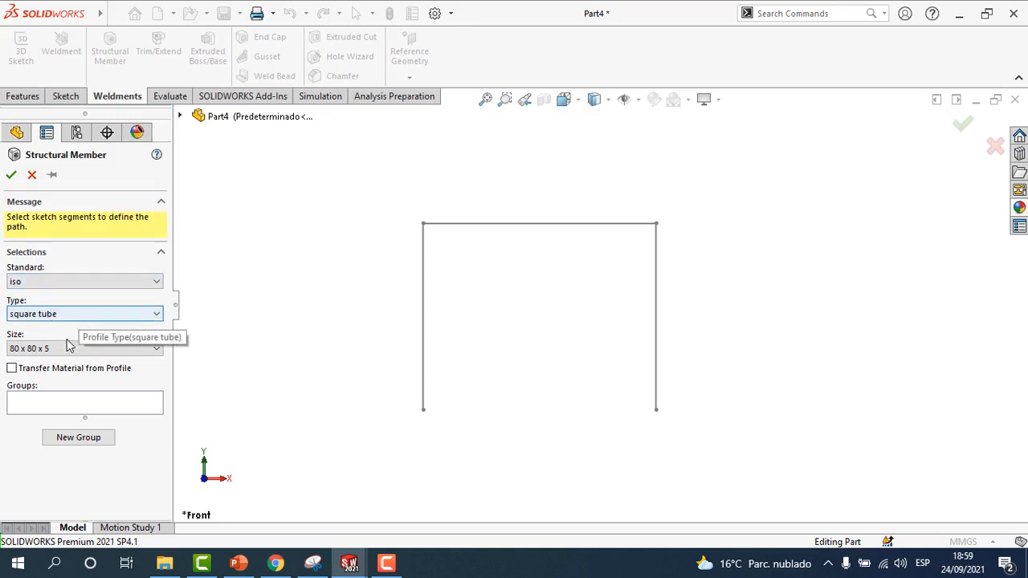
click(423, 359)
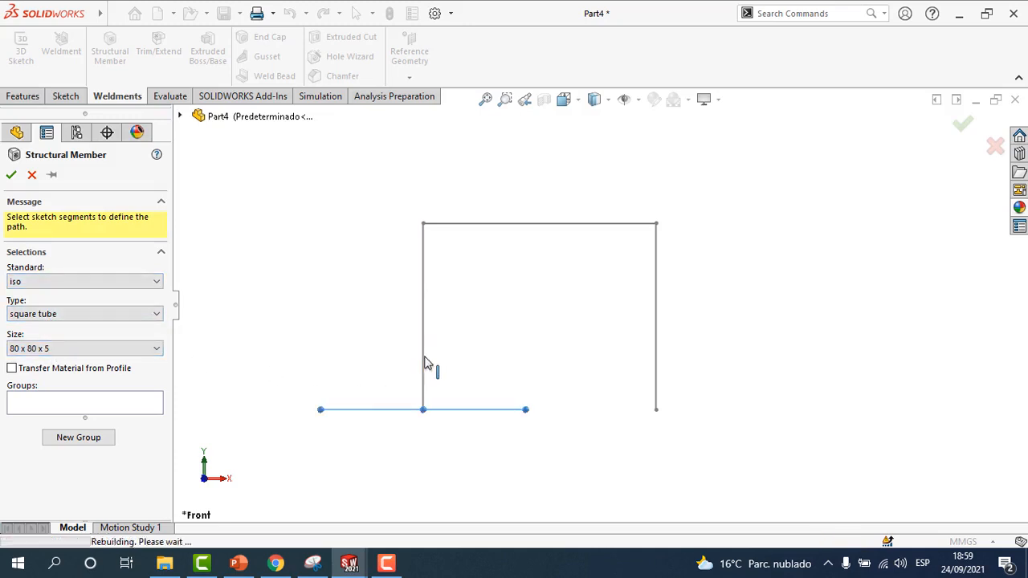
click(493, 224)
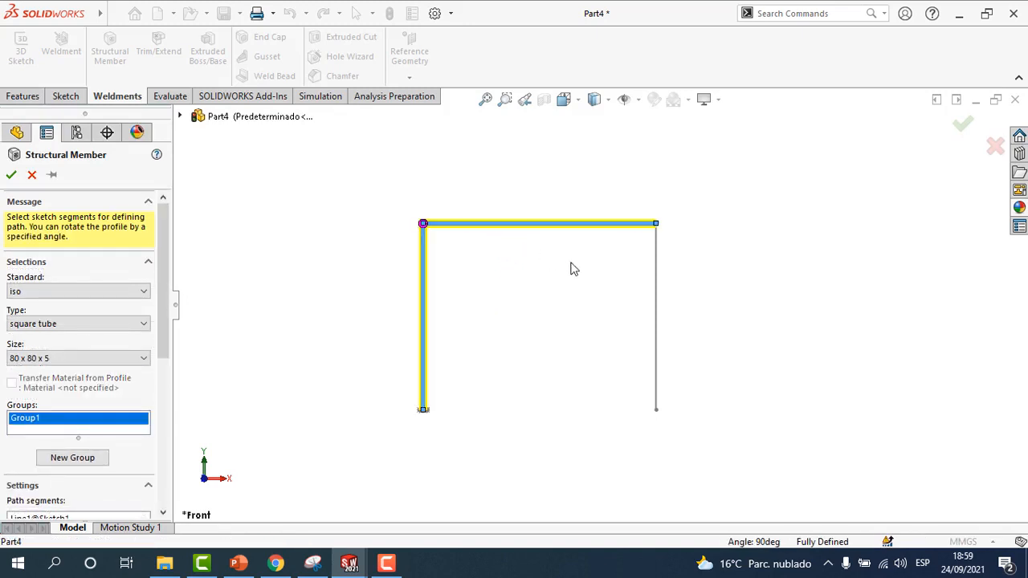
click(656, 281)
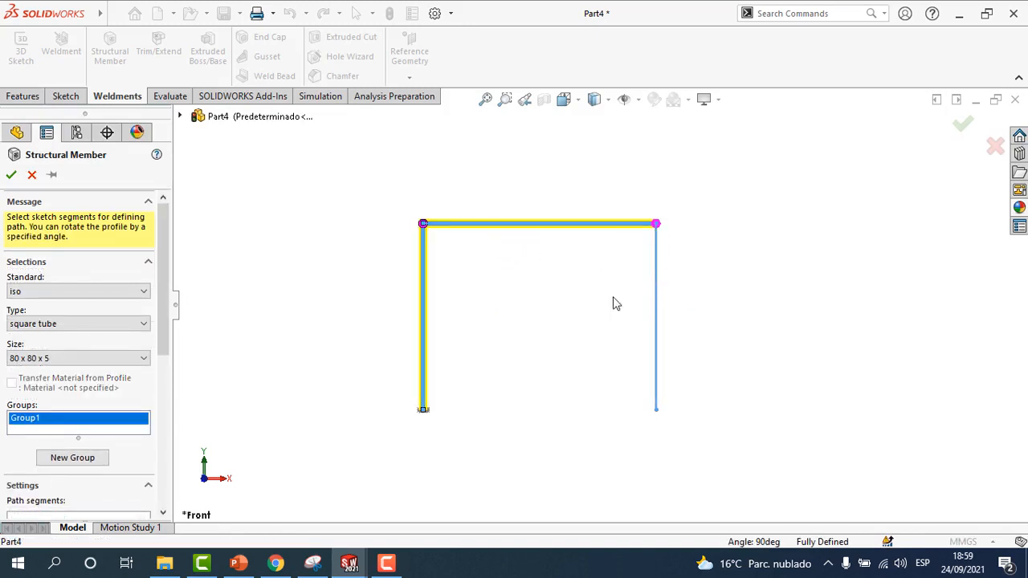
click(11, 175)
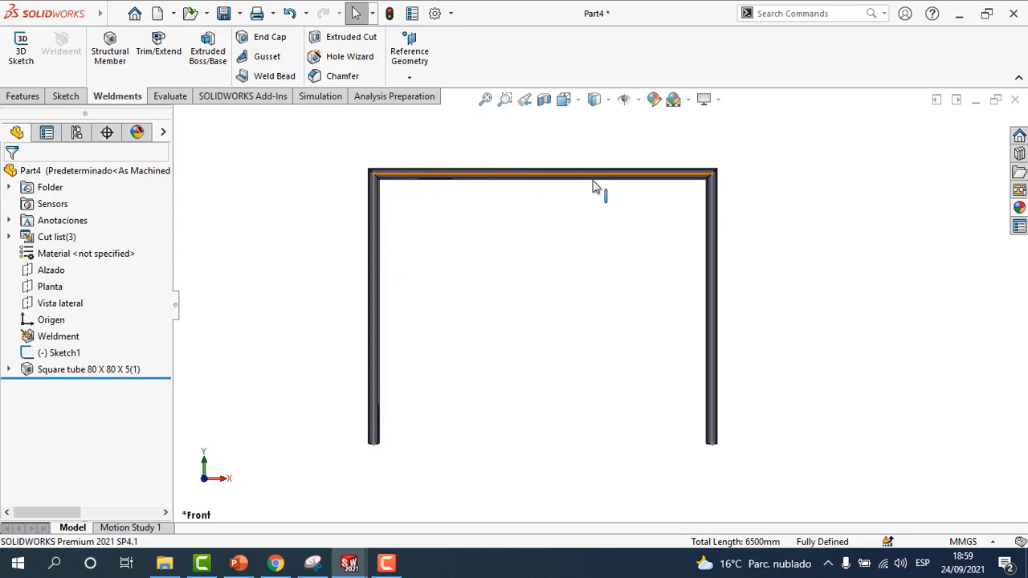
click(8, 238)
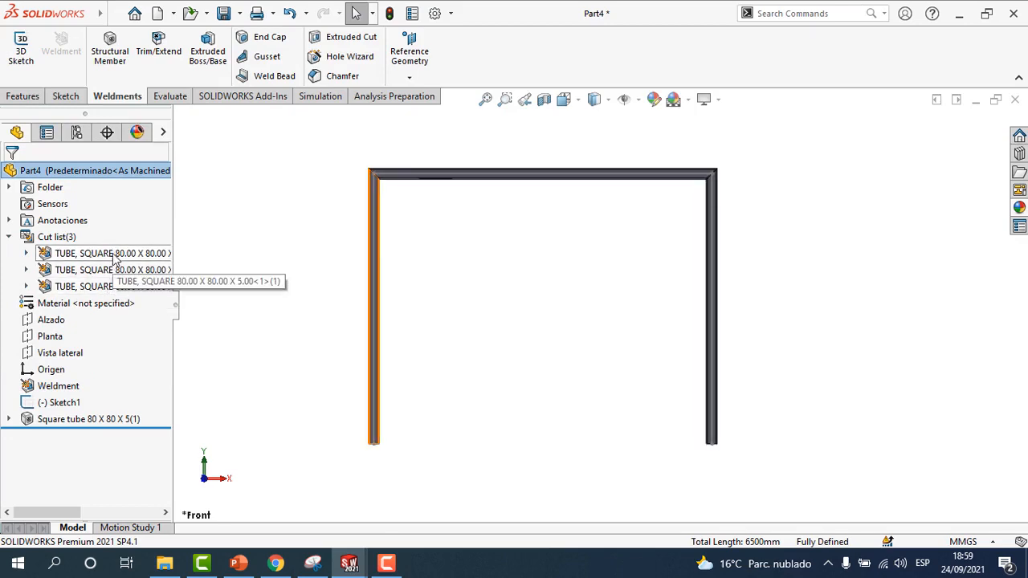
click(9, 237)
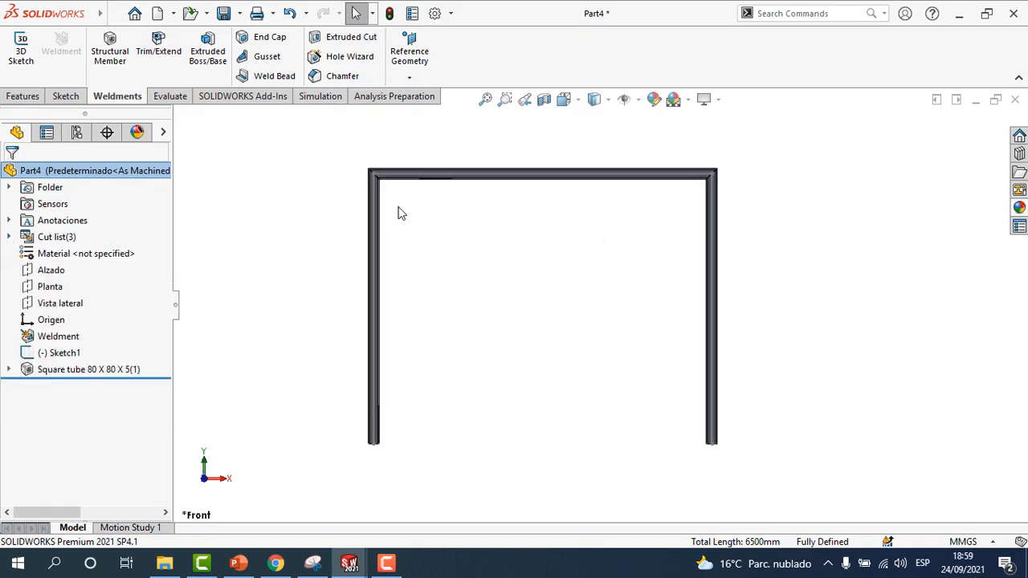
Create a static simulation study named Static 1 for the weldment frame
click(320, 96)
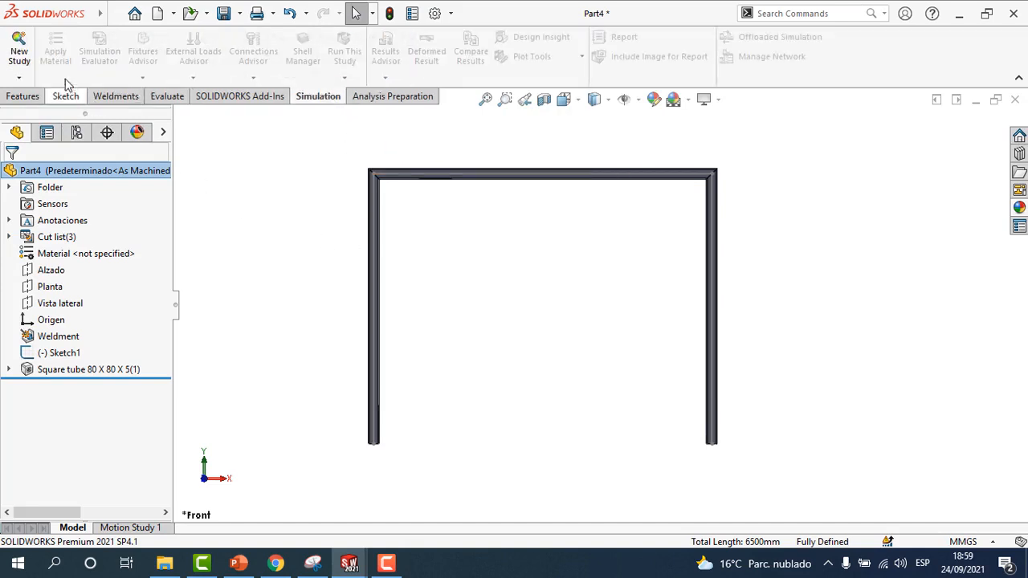
click(18, 50)
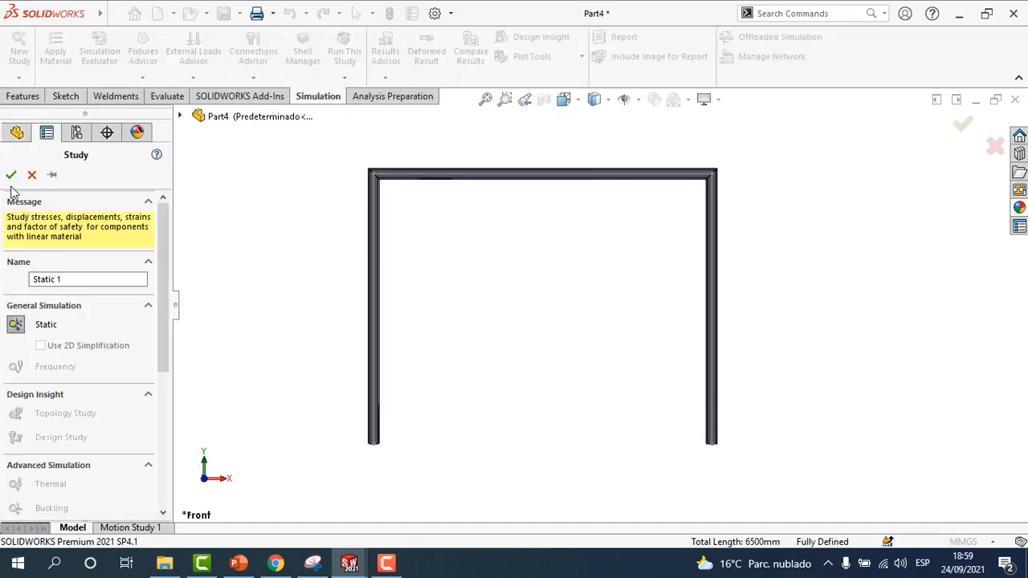
click(11, 175)
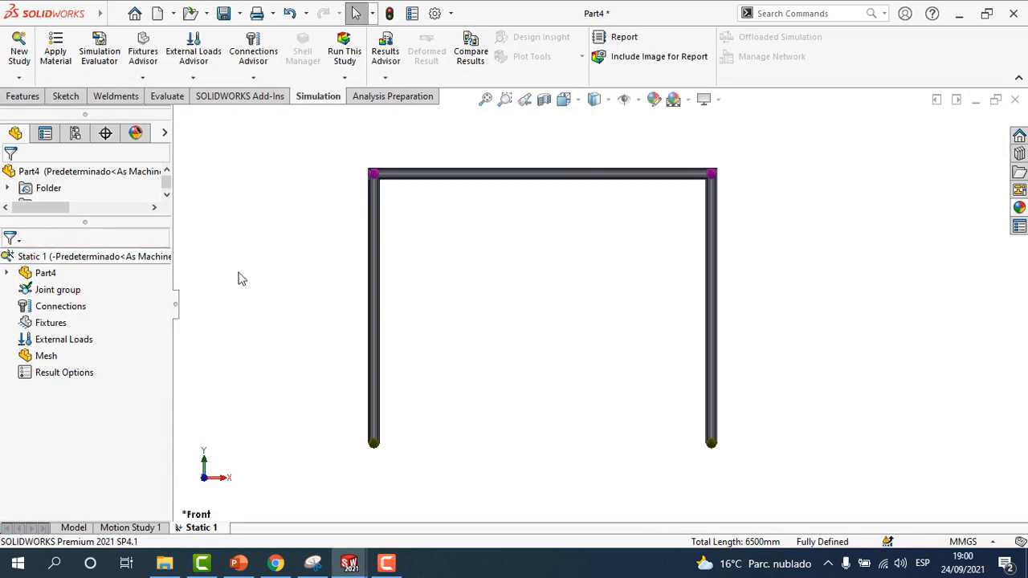
Expand the study's cut list down to the beam body in each of the three square tube folders
click(6, 273)
click(25, 290)
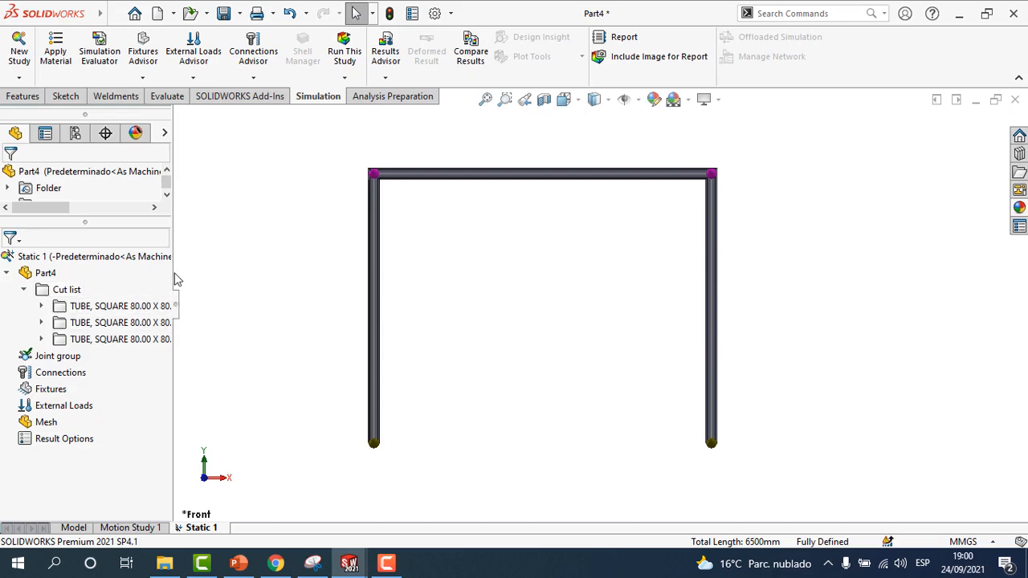
drag(171, 272, 257, 272)
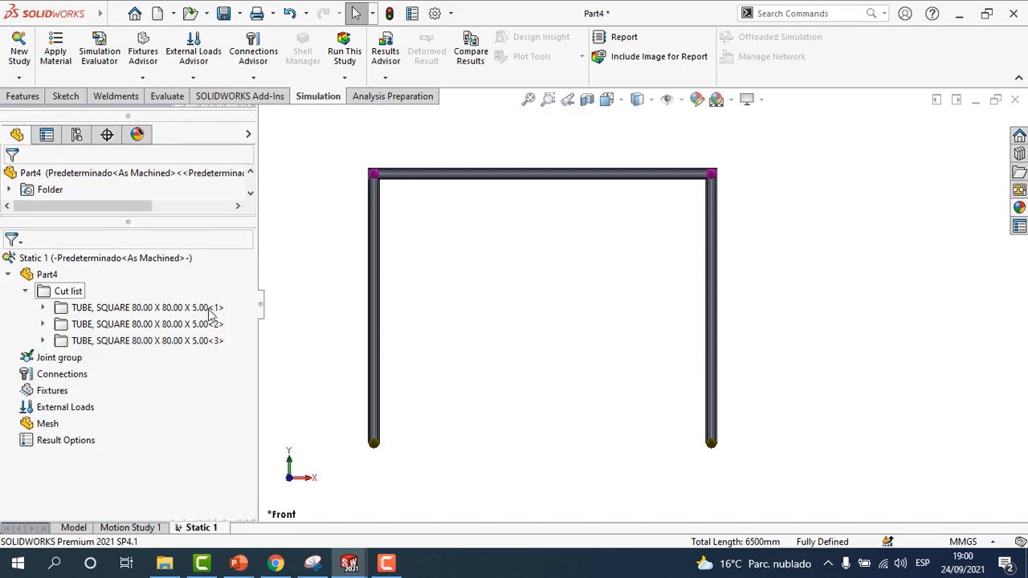
click(43, 310)
click(42, 341)
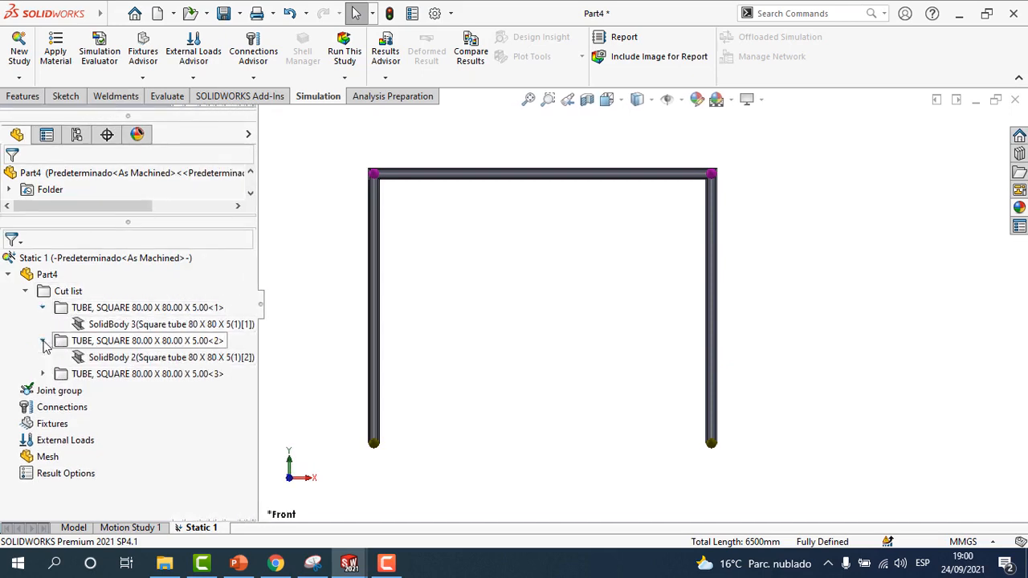
click(43, 373)
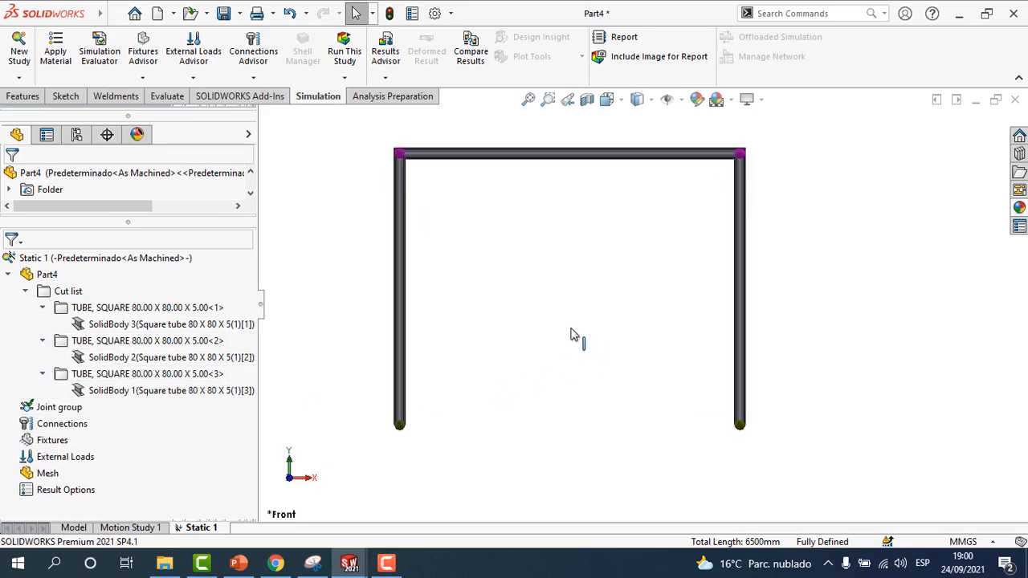
Examine which frame member each of the three beam bodies in the study represents
click(163, 327)
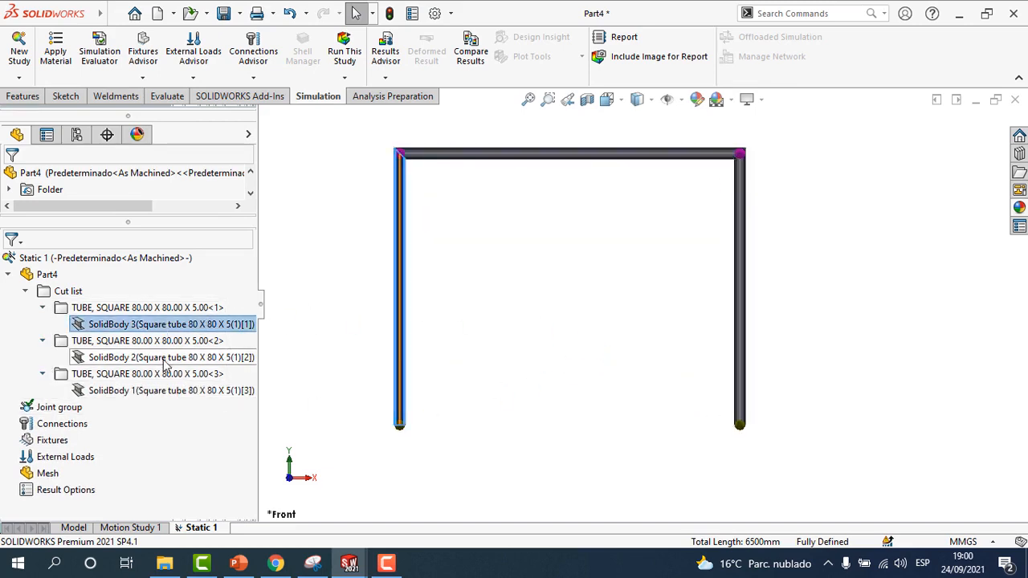
click(163, 359)
click(173, 391)
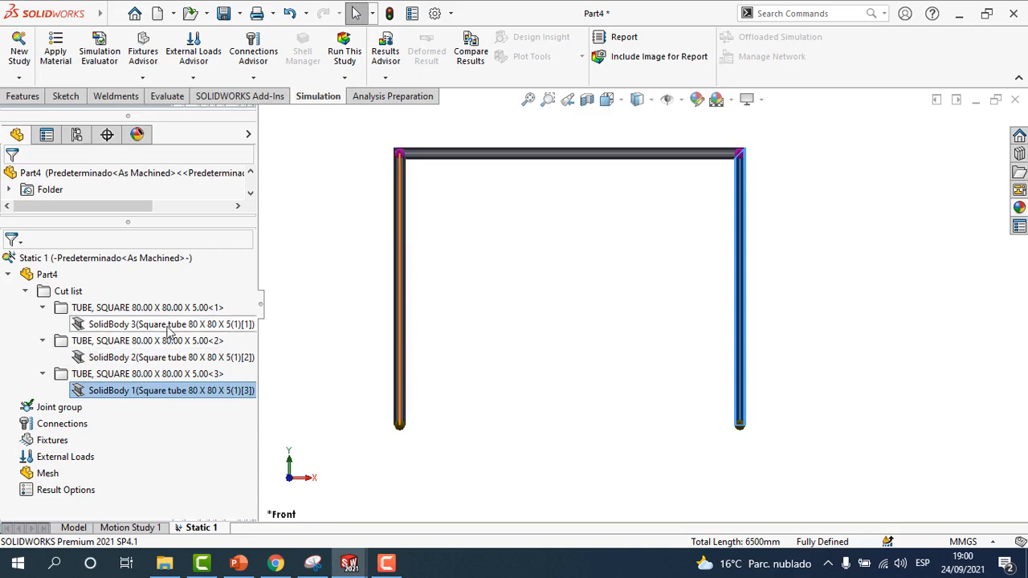
click(169, 327)
click(172, 359)
click(169, 392)
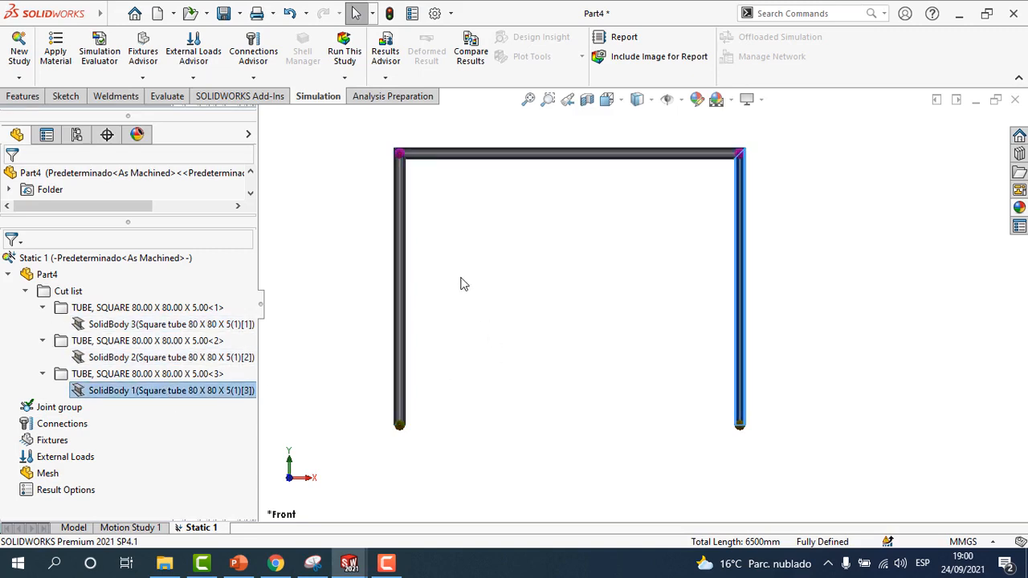
scroll(654, 234, up, 1)
scroll(656, 234, down, 1)
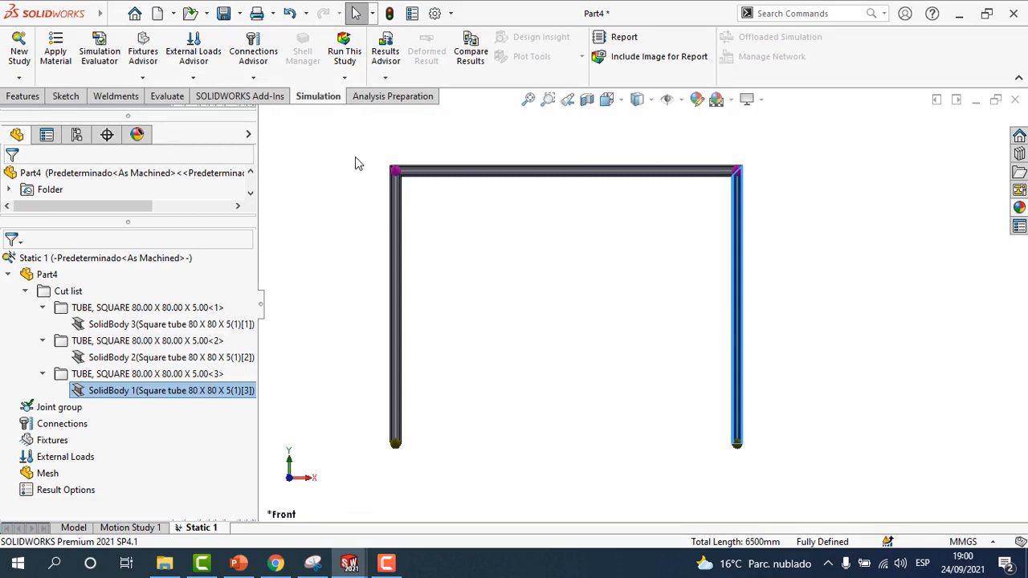
click(474, 263)
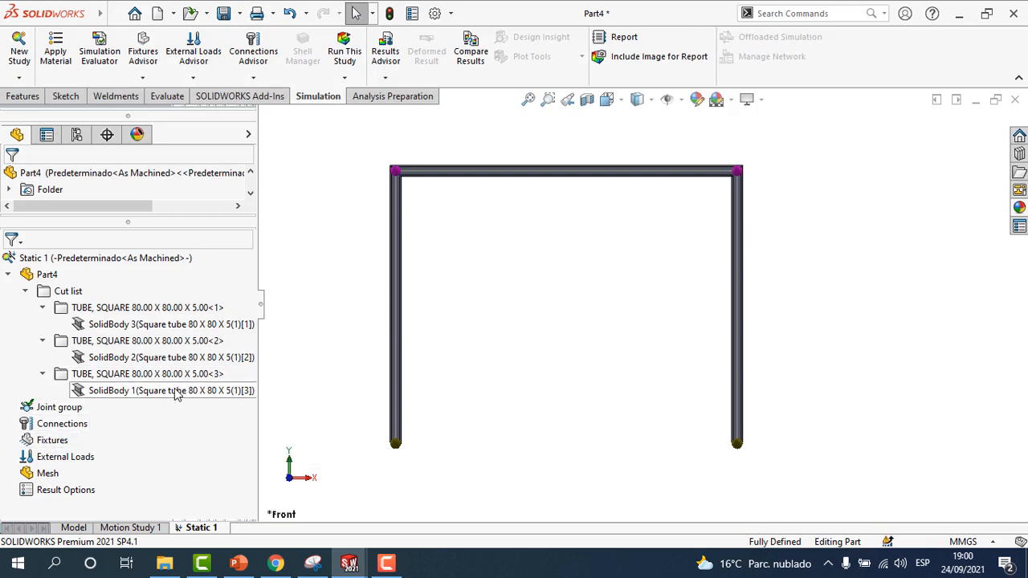
Start a Fixed Geometry fixture and select the joint at the bottom of the frame's left leg
right_click(64, 443)
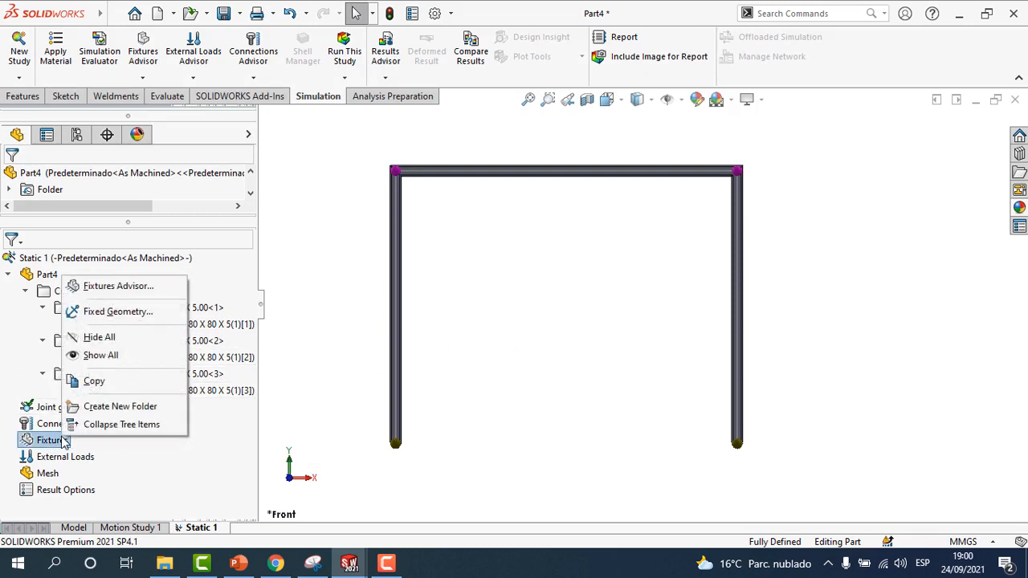
click(120, 312)
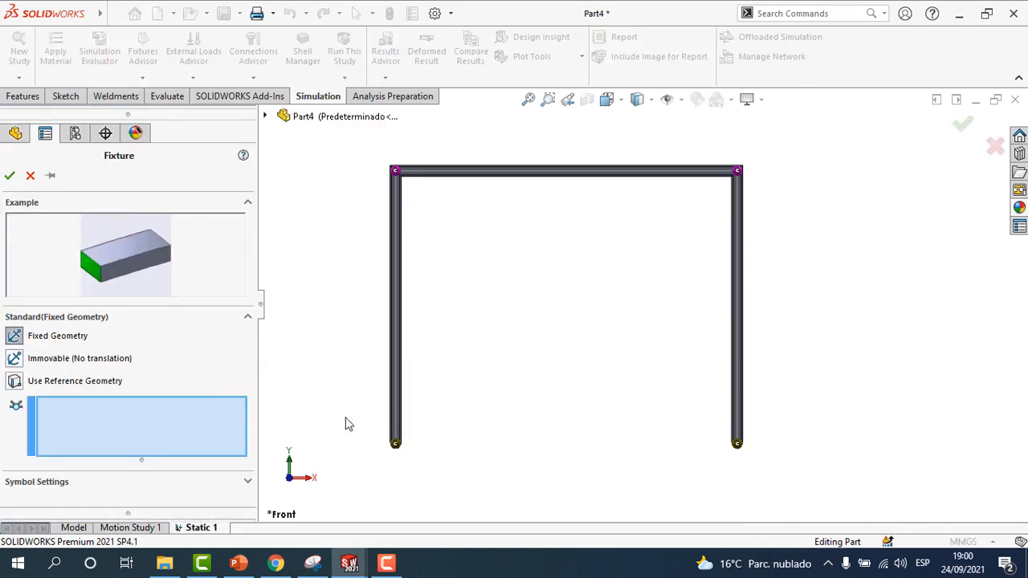
scroll(589, 380, up, 2)
scroll(592, 379, down, 2)
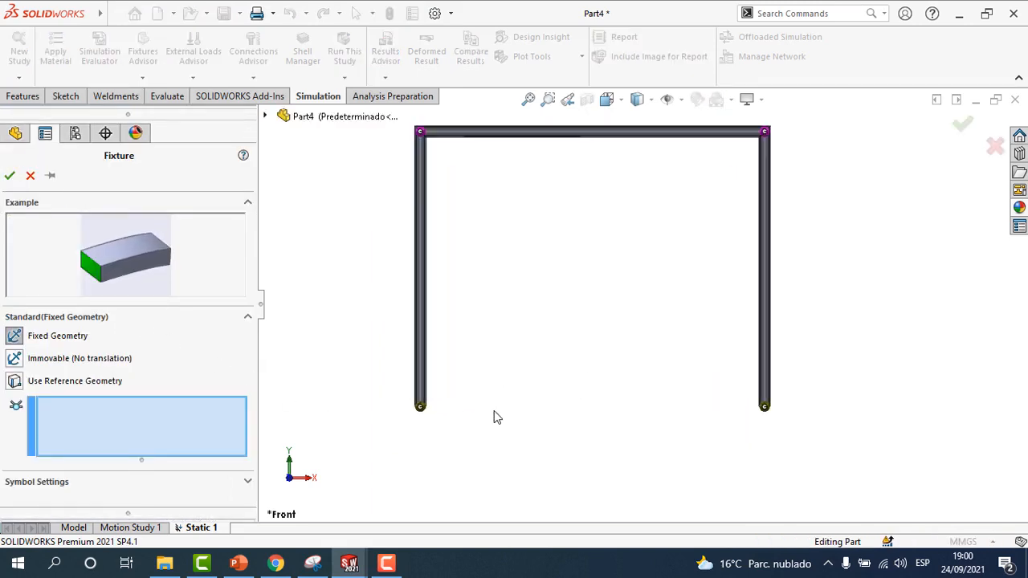
scroll(494, 410, down, 2)
middle_drag(477, 381, 444, 284)
scroll(582, 305, up, 3)
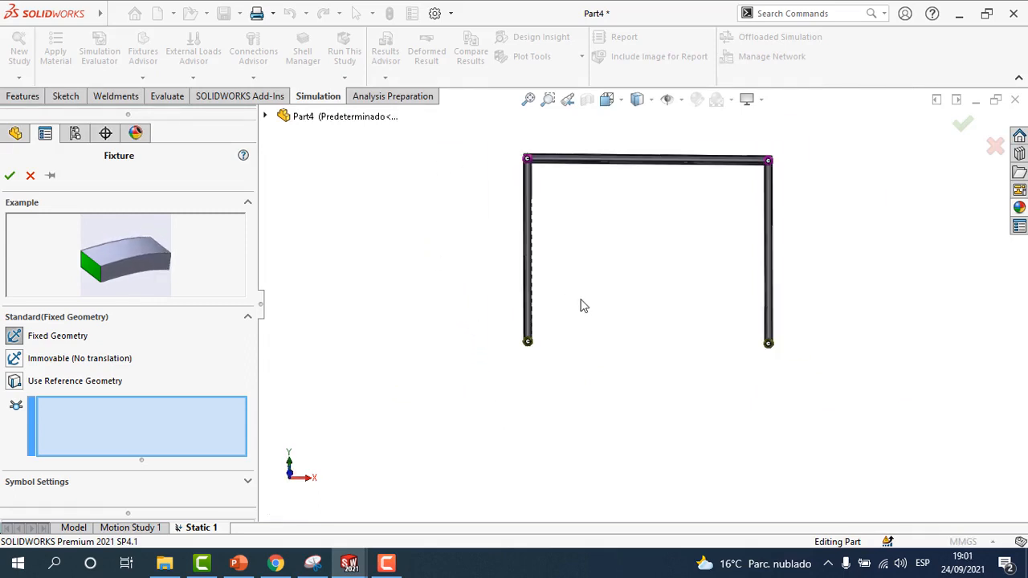
scroll(589, 201, down, 2)
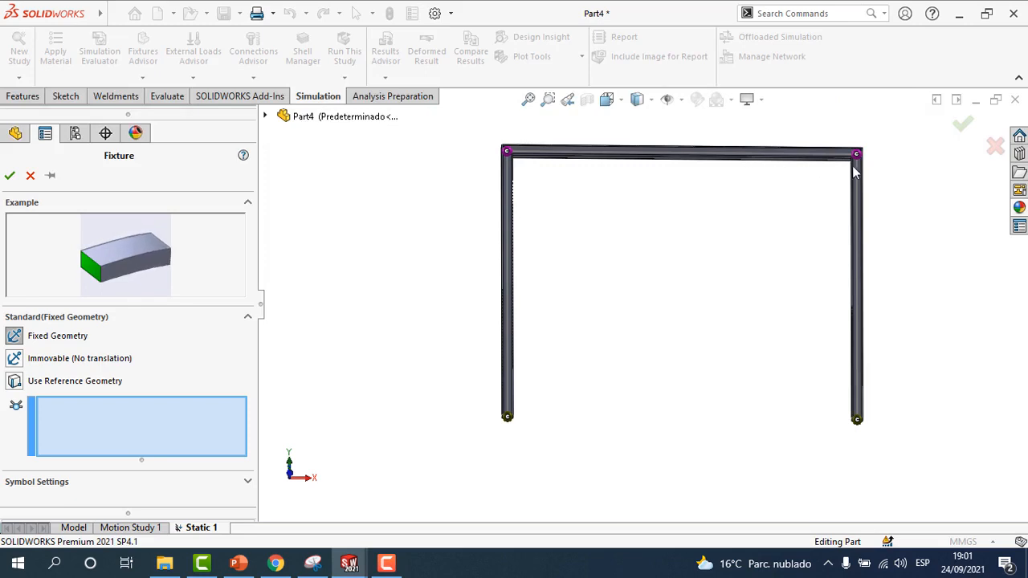
scroll(556, 414, down, 5)
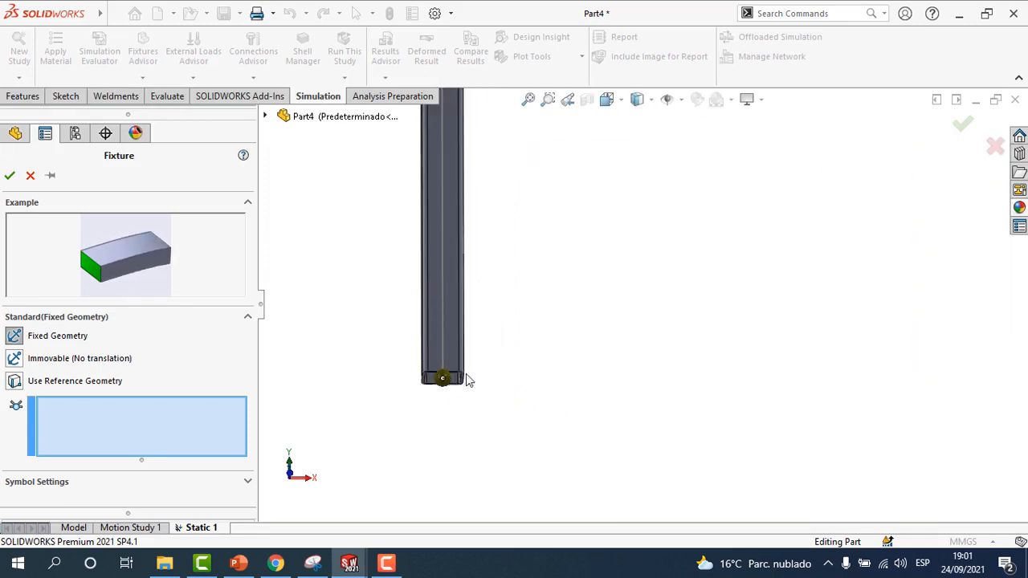
scroll(470, 380, down, 1)
click(439, 377)
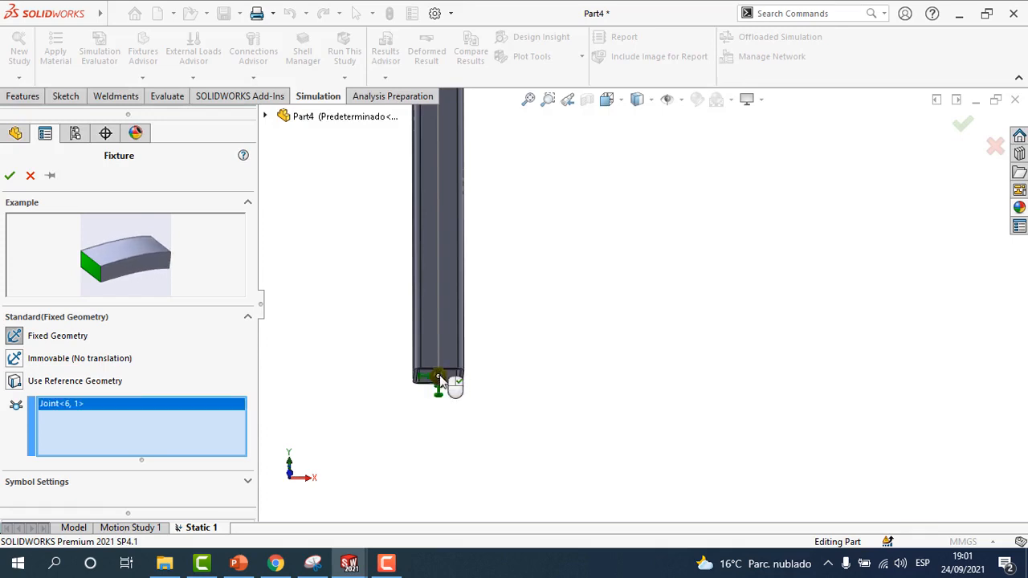
Add the joint at the bottom of the right leg to the Fixed Geometry fixture and accept it
scroll(833, 422, up, 4)
scroll(883, 322, down, 4)
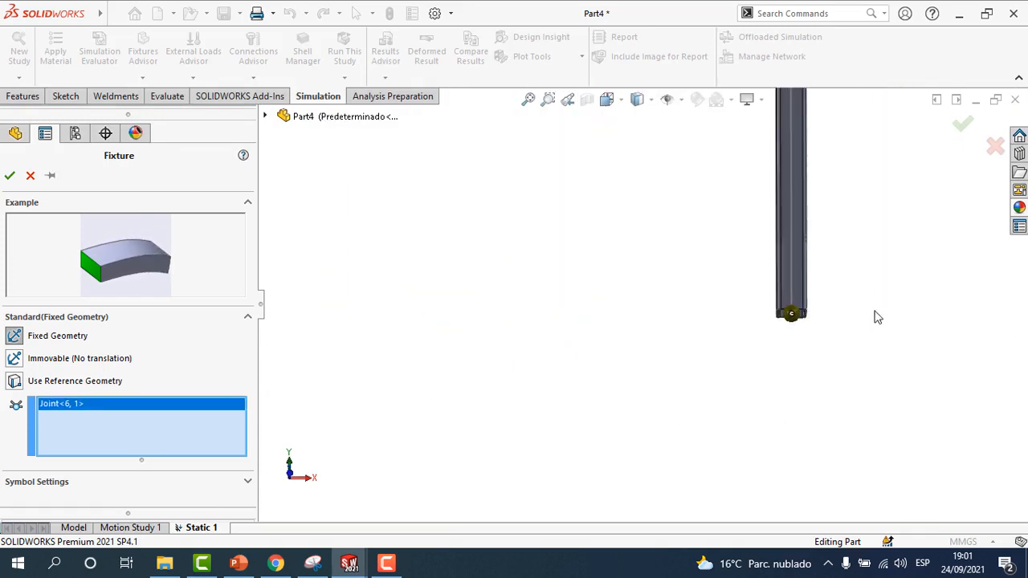
click(689, 317)
scroll(611, 355, up, 4)
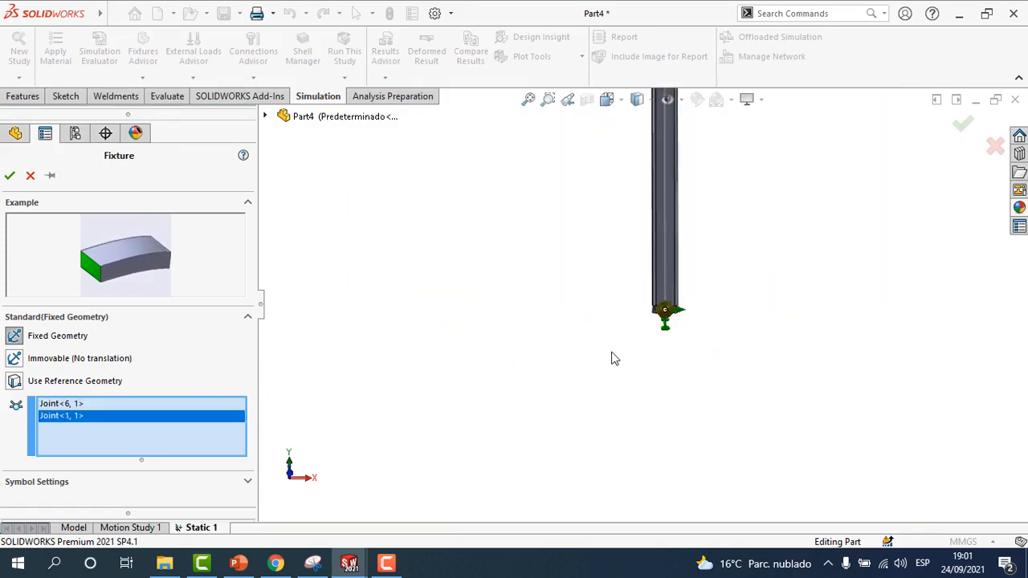
click(10, 175)
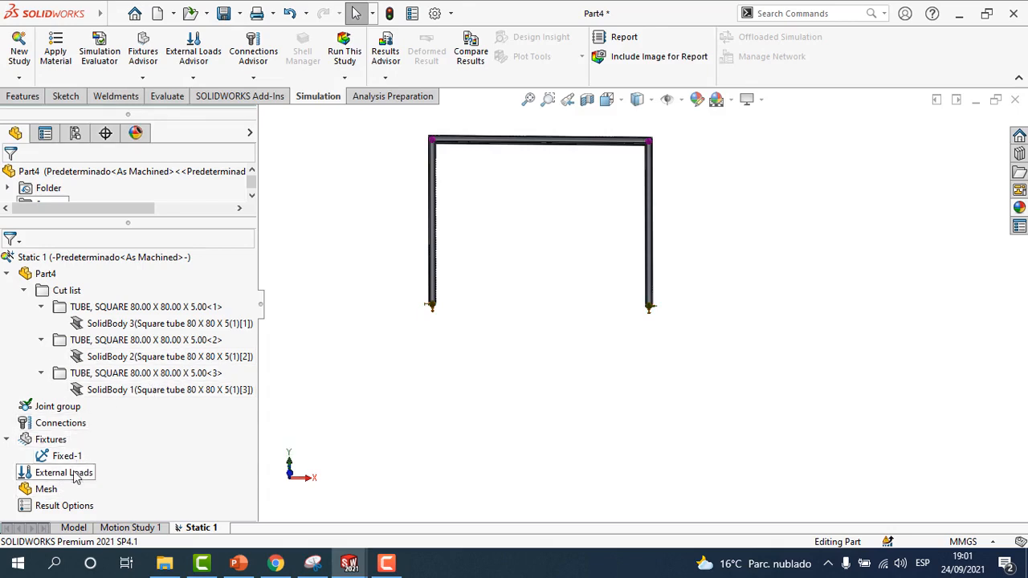
Apply a 1000 kgf force to the frame's top beam, using Metric (G) units and its upper face as the normal direction reference
middle_drag(576, 200, 546, 314)
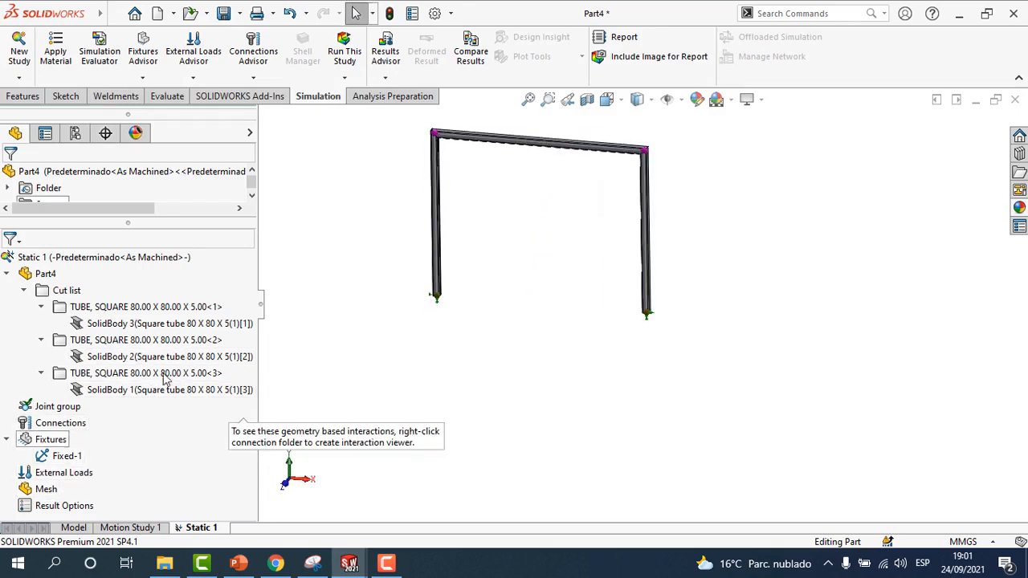
right_click(64, 472)
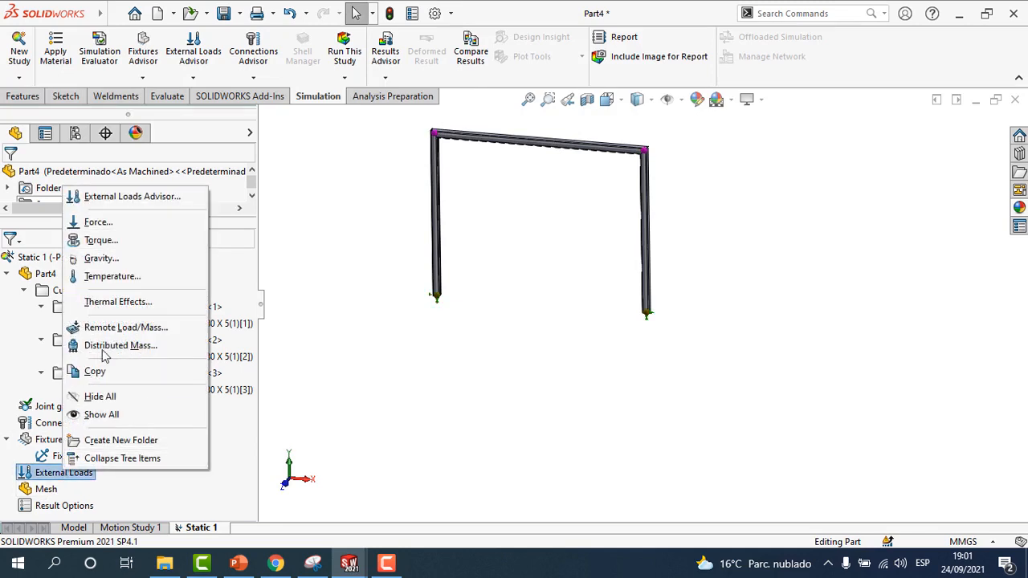
click(104, 222)
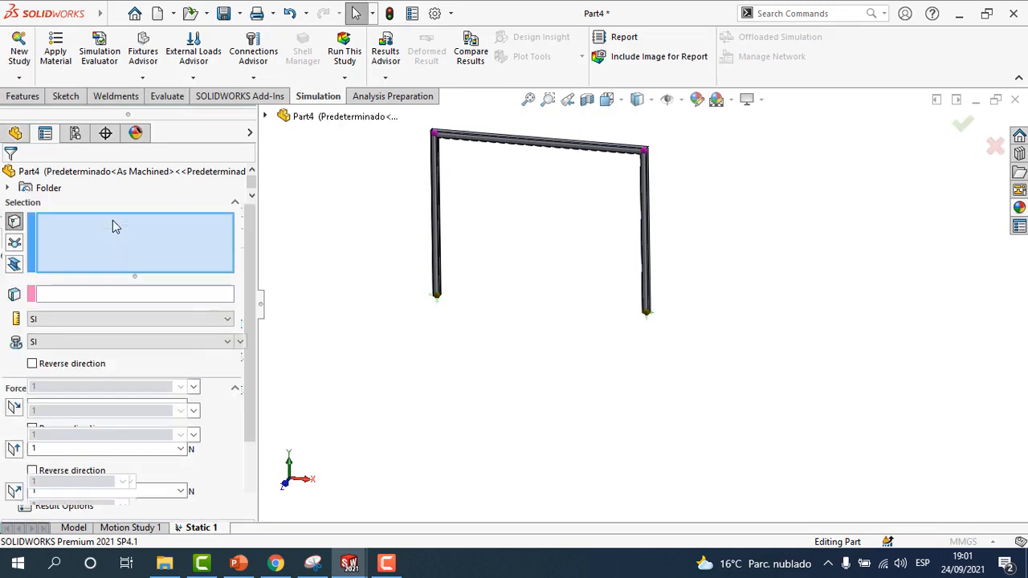
scroll(551, 156, down, 5)
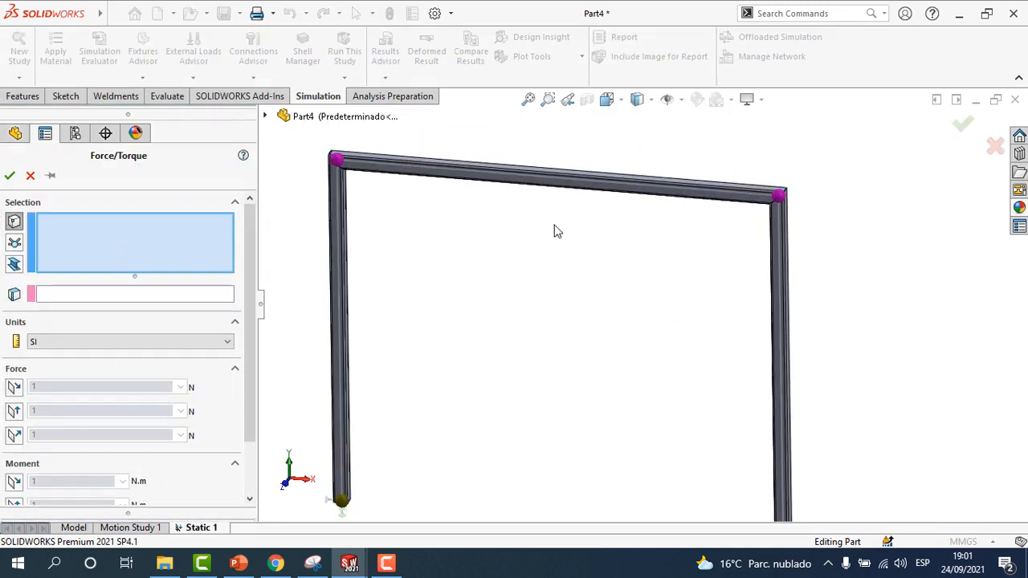
middle_drag(556, 230, 554, 255)
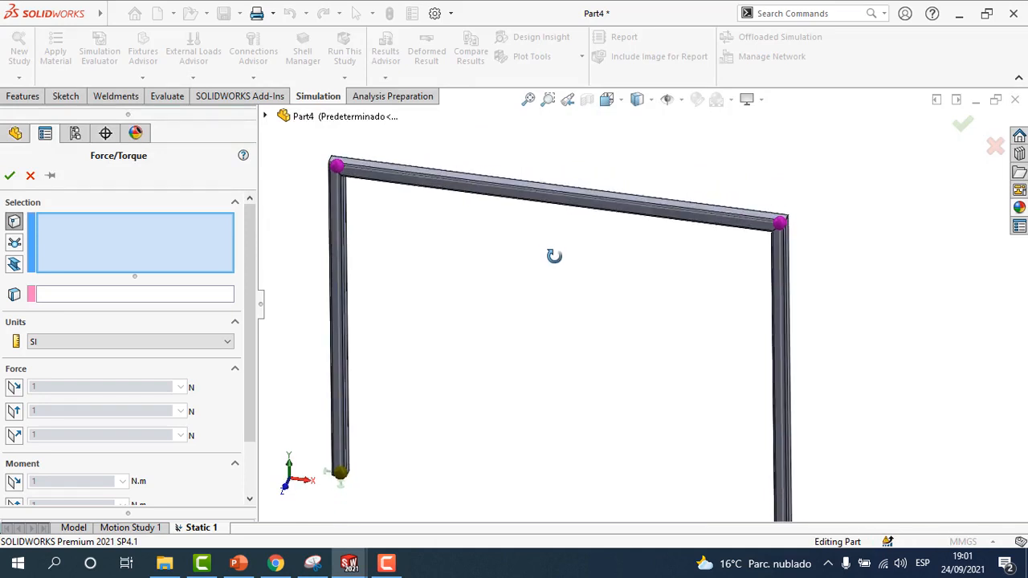
click(14, 265)
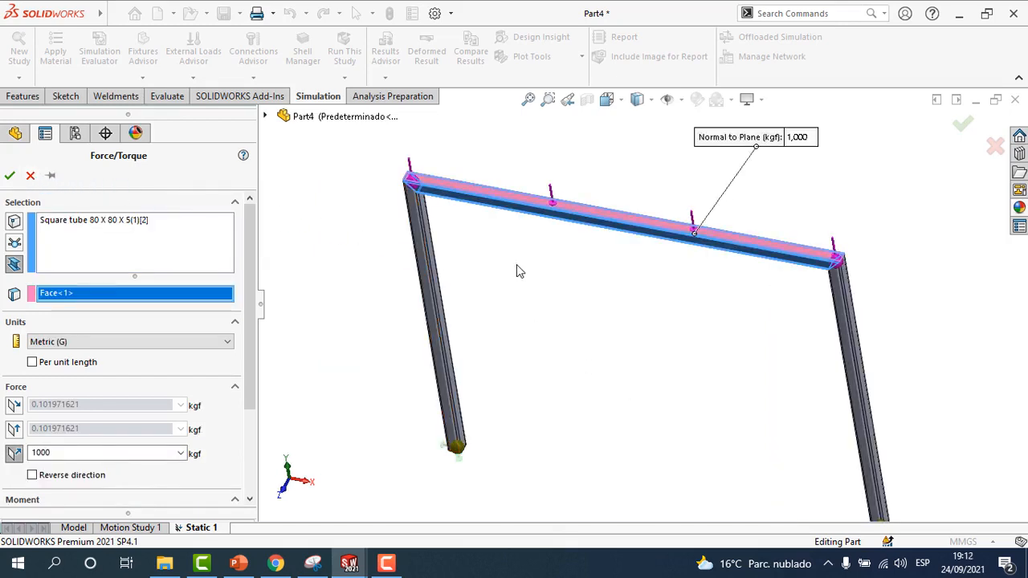
click(10, 175)
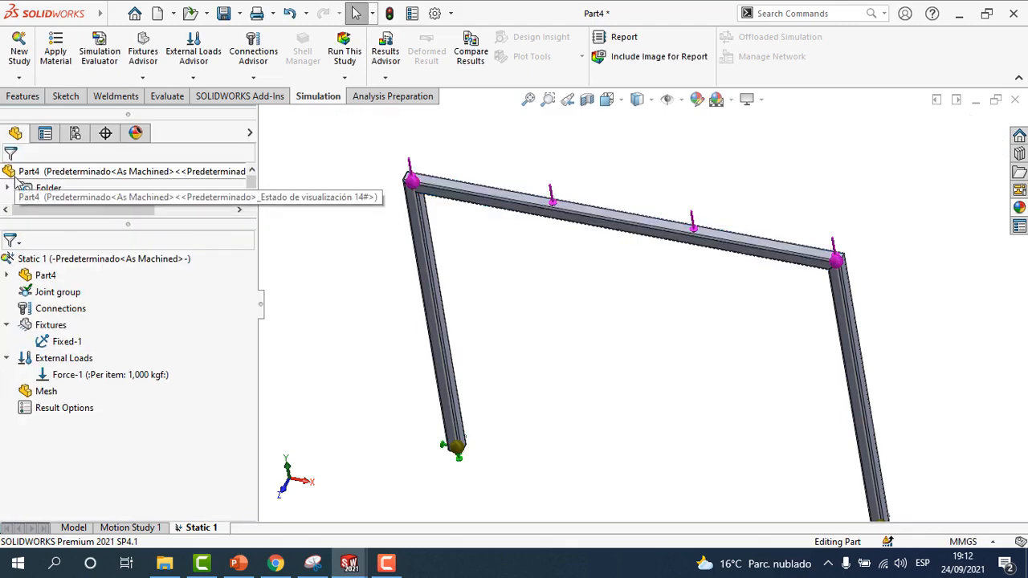
Create the mesh for the loaded frame in the static study
middle_drag(616, 377, 650, 266)
key(space)
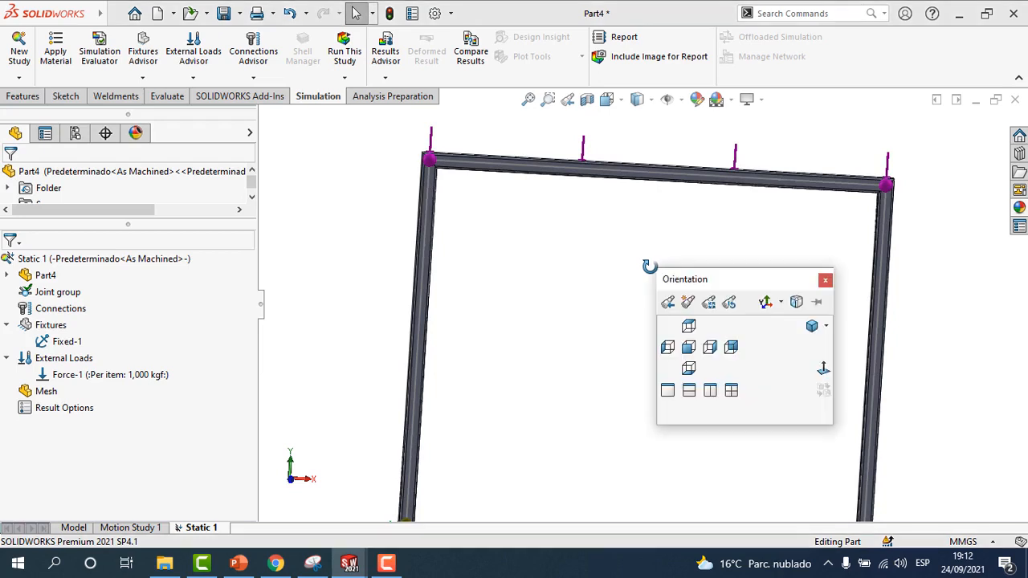
click(824, 372)
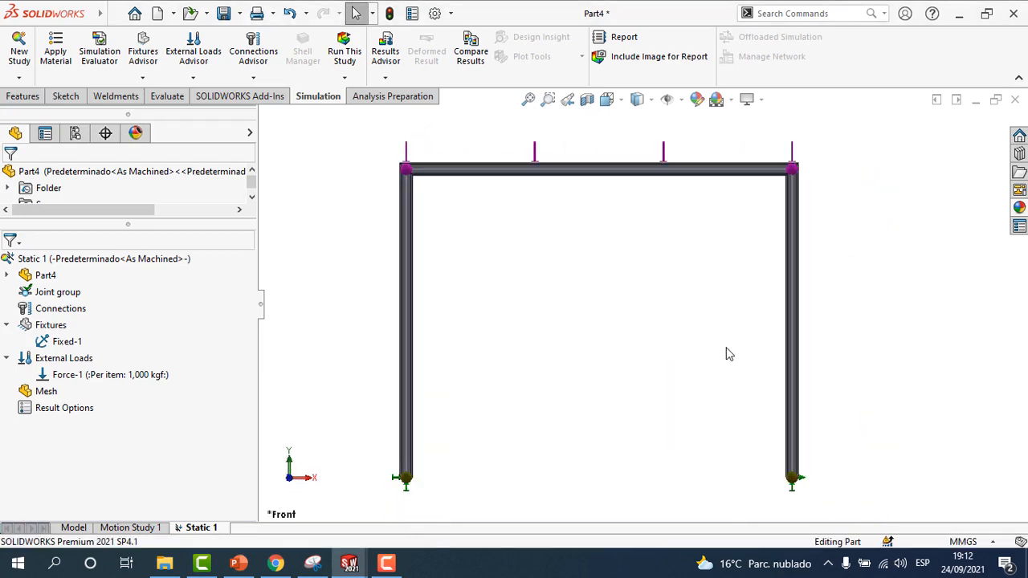
scroll(688, 365, up, 1)
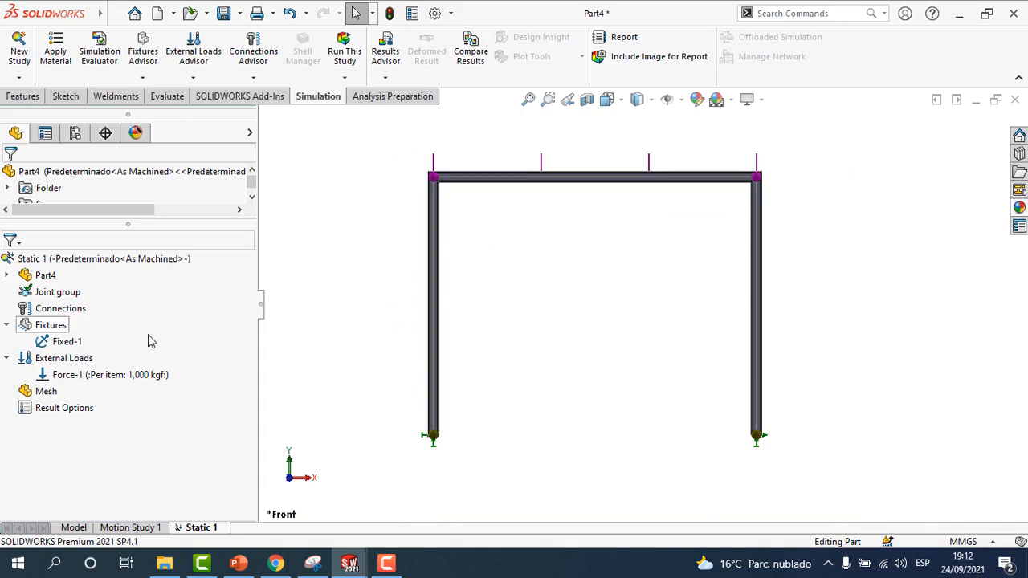
right_click(49, 394)
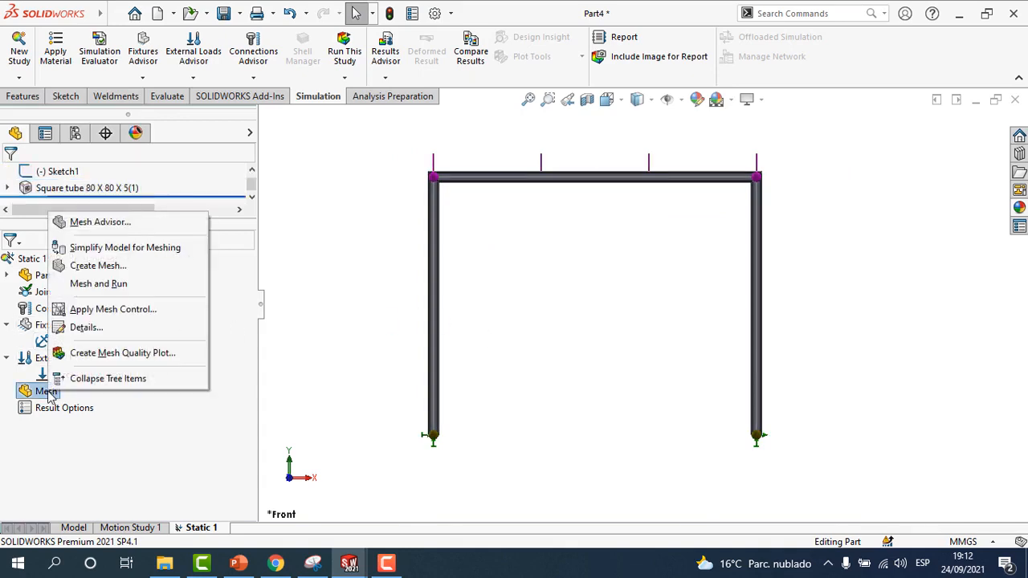
click(97, 266)
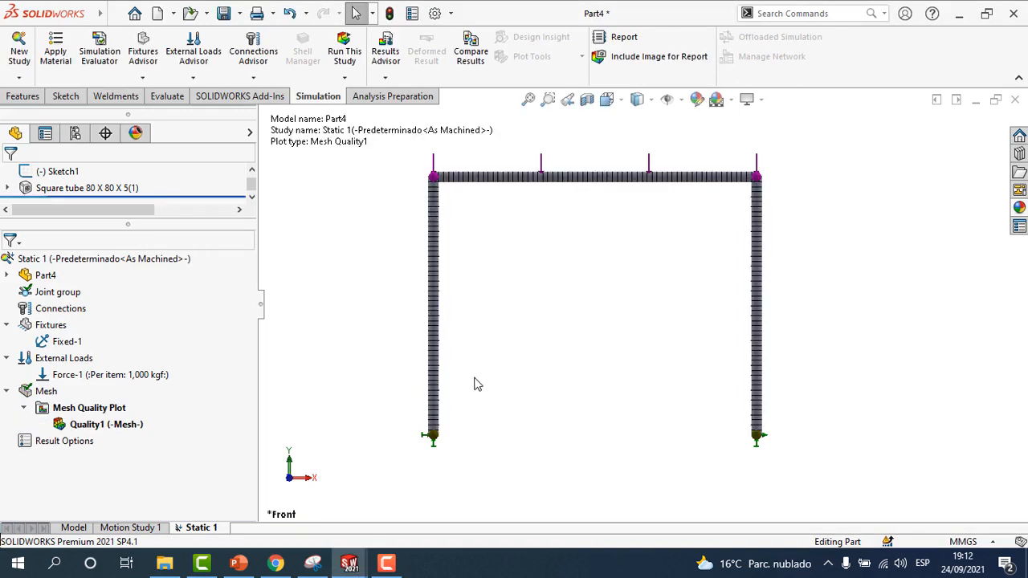
Examine the mesh divisions at the base of the left leg and at the ends of the top beam
scroll(474, 407, down, 5)
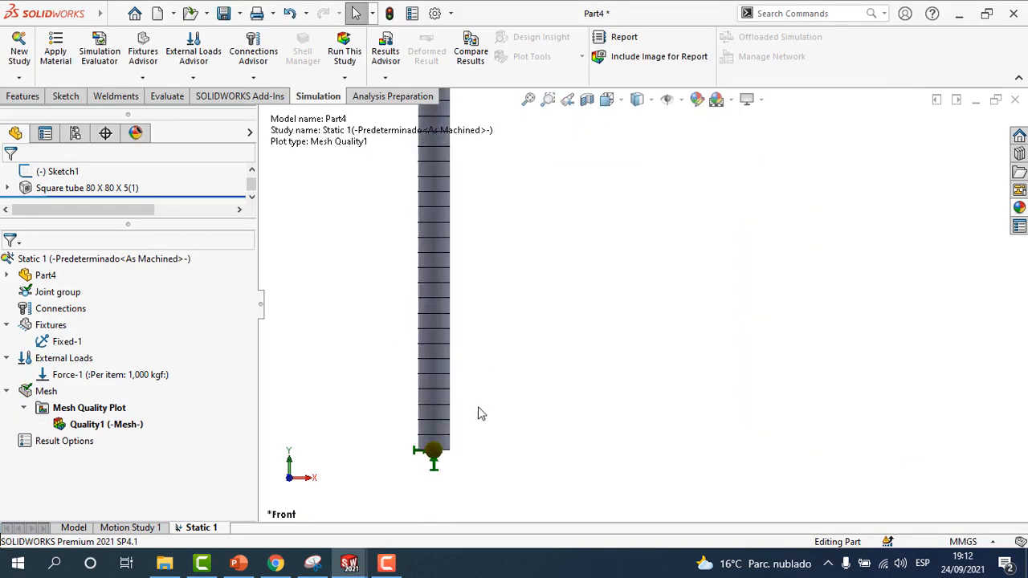
scroll(571, 204, up, 4)
scroll(630, 189, up, 2)
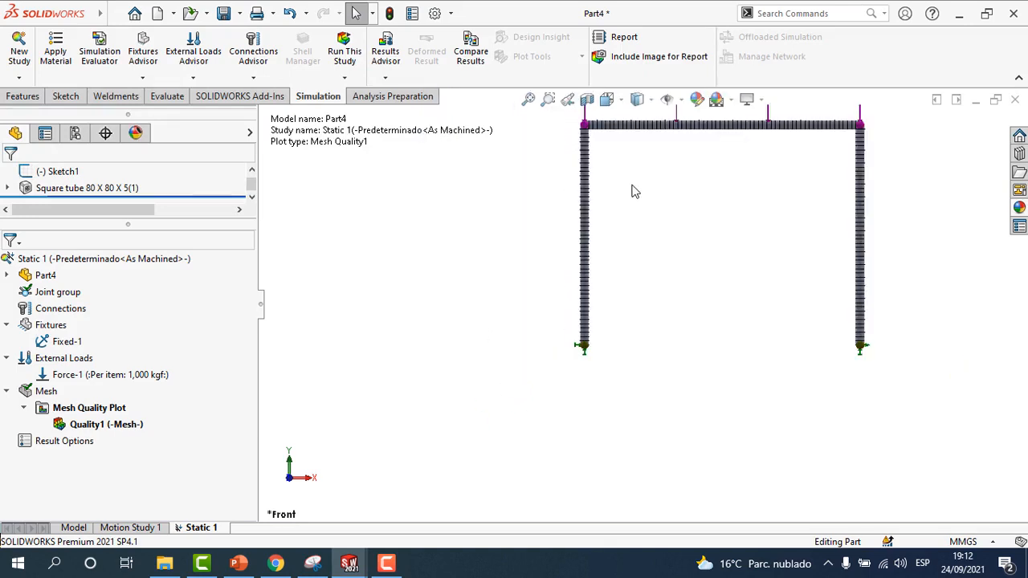
scroll(635, 188, down, 8)
scroll(598, 281, down, 2)
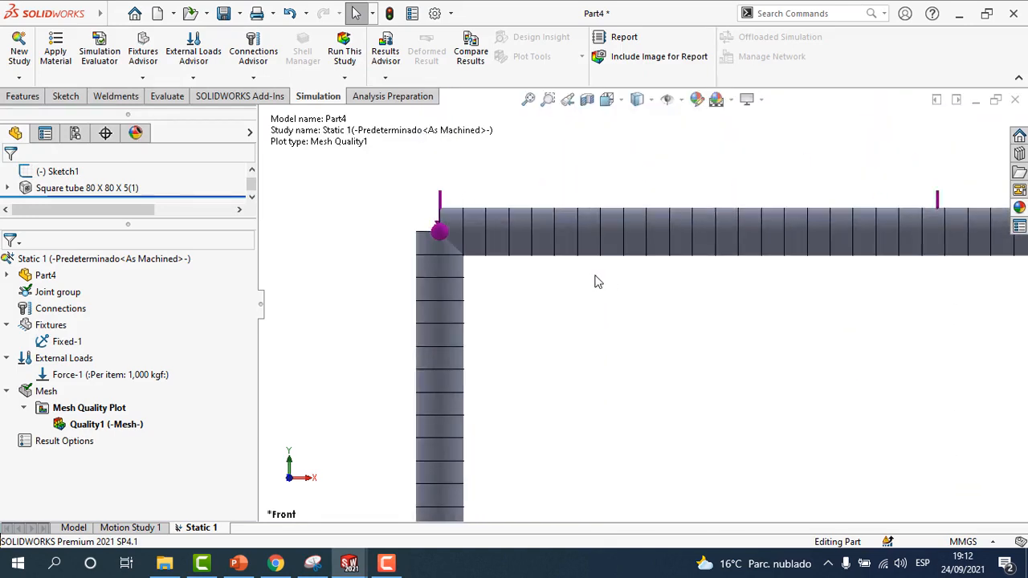
middle_drag(560, 281, 658, 291)
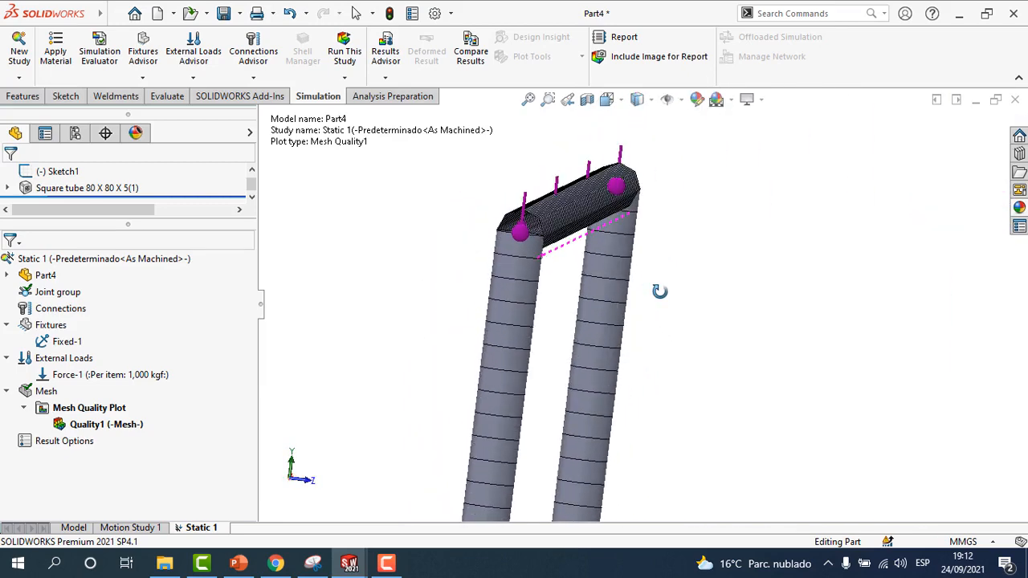
scroll(608, 271, down, 2)
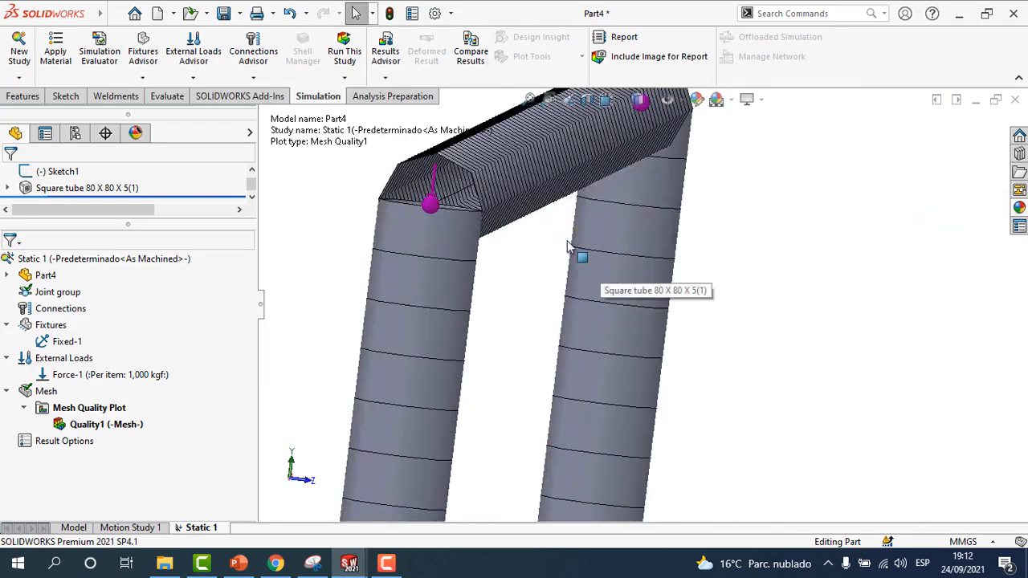
middle_drag(555, 289, 528, 274)
scroll(531, 281, up, 10)
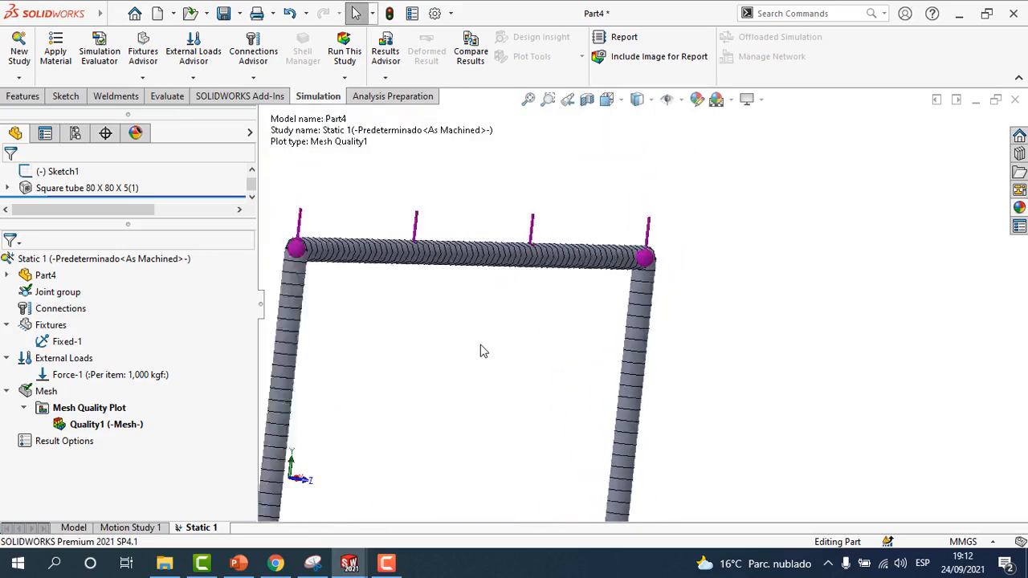
Examine how the beam elements of the top member and left leg meet at the frame's upper left joint
middle_drag(510, 380, 443, 378)
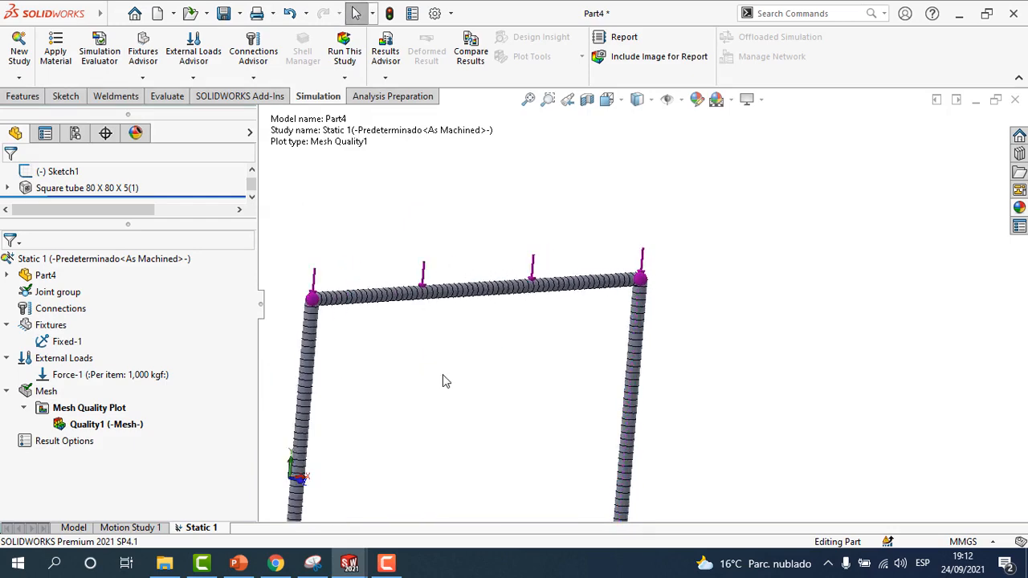
scroll(491, 386, up, 3)
scroll(514, 281, down, 5)
scroll(498, 266, down, 3)
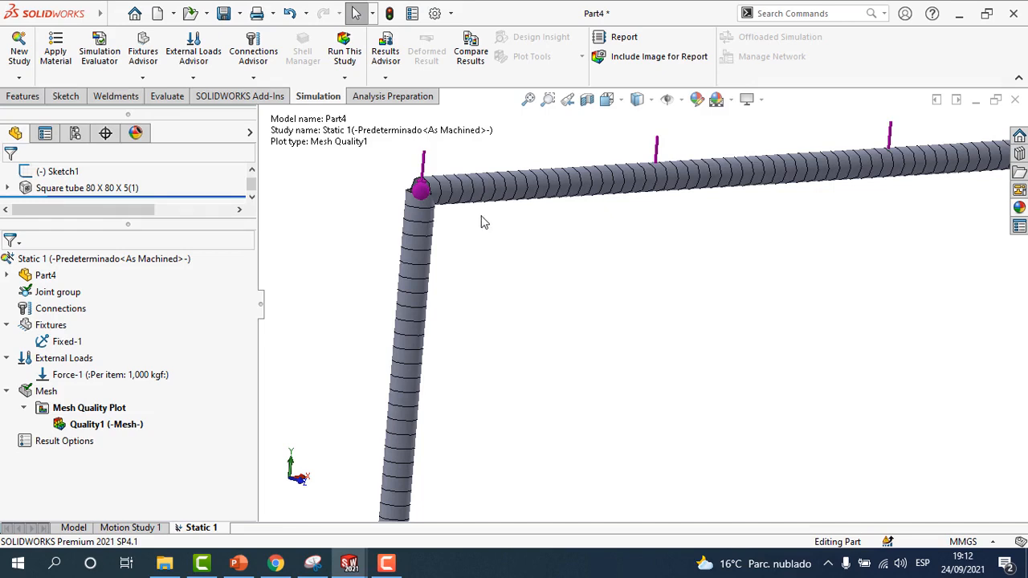
scroll(481, 223, down, 2)
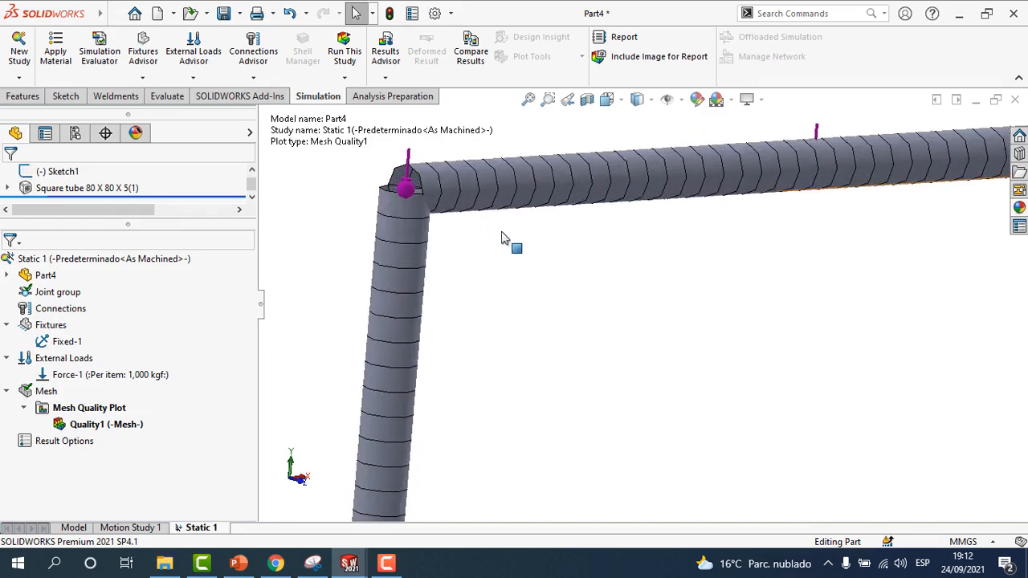
scroll(515, 241, up, 2)
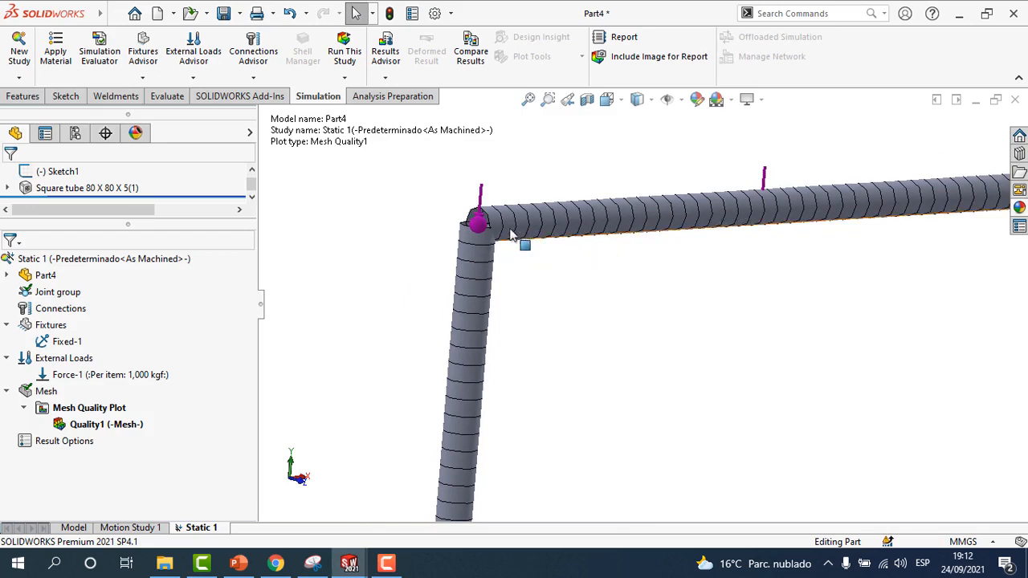
scroll(545, 232, down, 2)
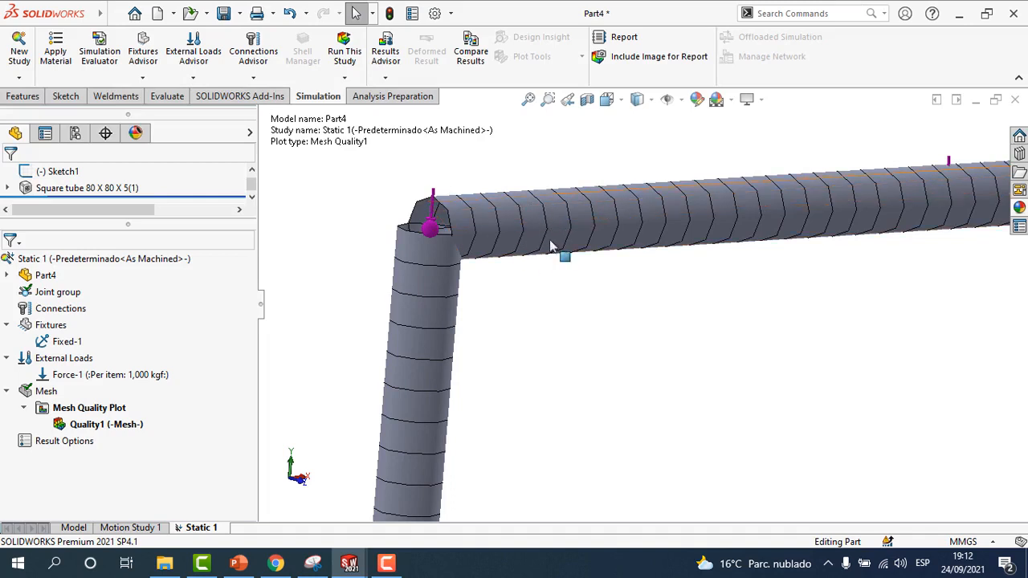
mouse_move(690, 300)
middle_down()
mouse_move(677, 291)
mouse_move(673, 301)
middle_up()
scroll(673, 301, up, 5)
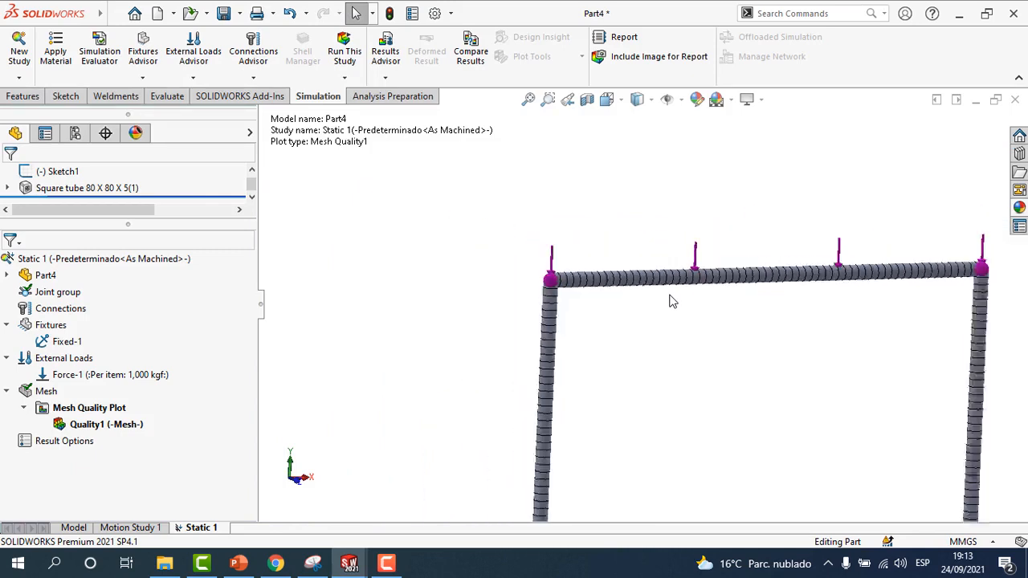
middle_drag(715, 419, 687, 393)
scroll(589, 271, down, 5)
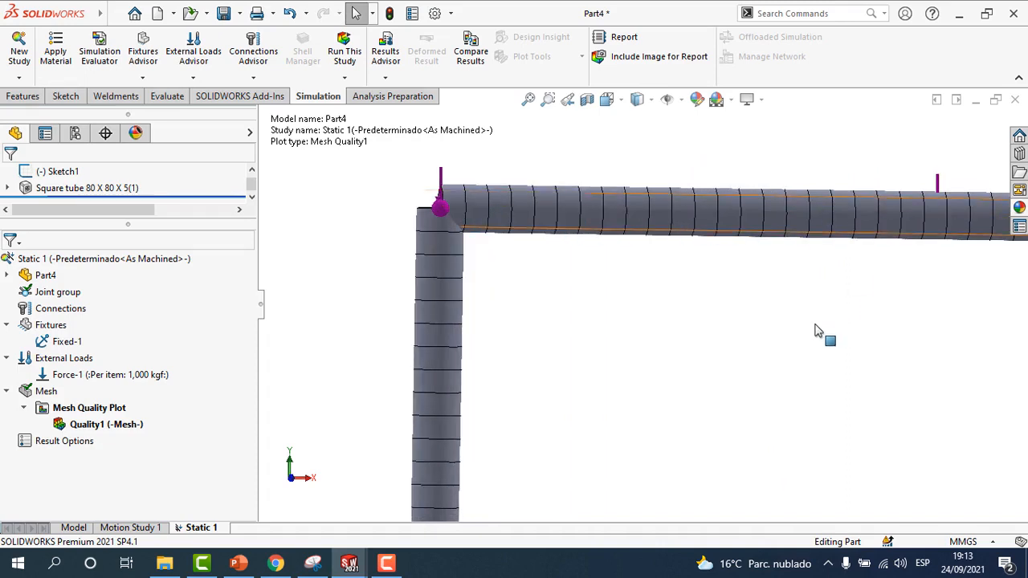
Examine the whole meshed frame together with its load arrows and base fixtures
scroll(818, 331, up, 1)
scroll(823, 345, up, 3)
scroll(784, 414, down, 1)
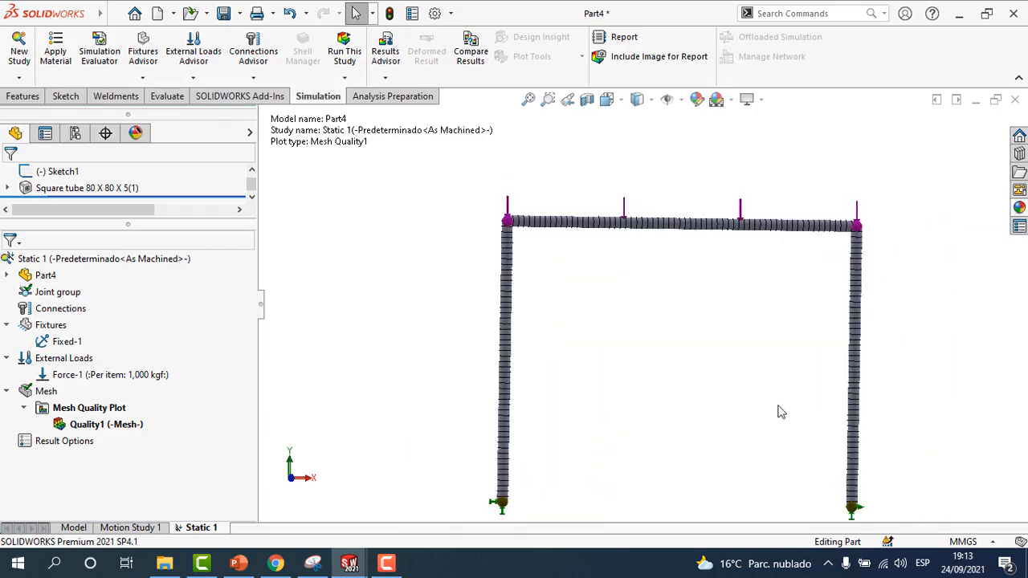
middle_drag(735, 372, 730, 362)
scroll(729, 363, up, 3)
scroll(717, 411, down, 2)
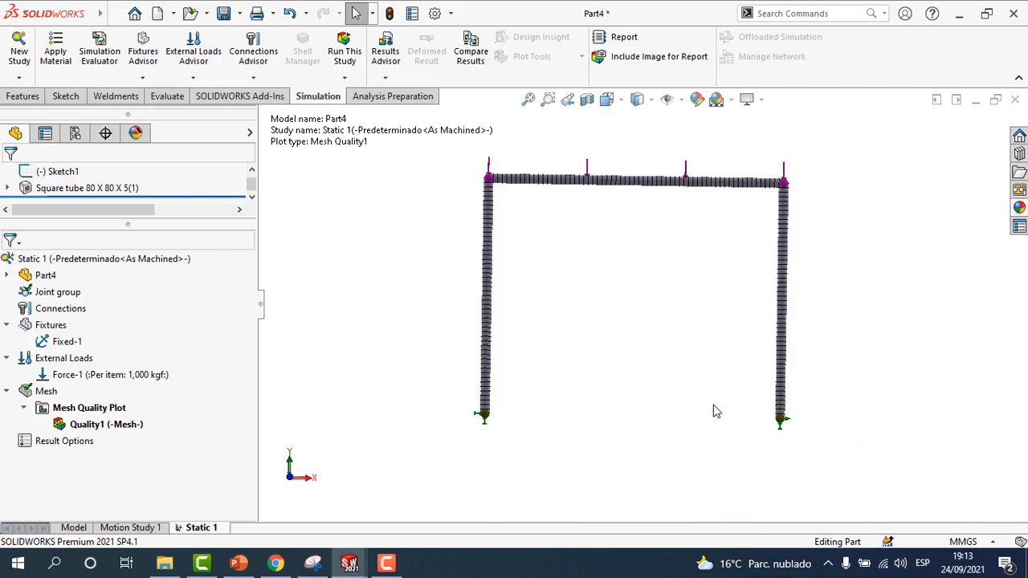
middle_drag(663, 335, 657, 330)
scroll(655, 315, down, 2)
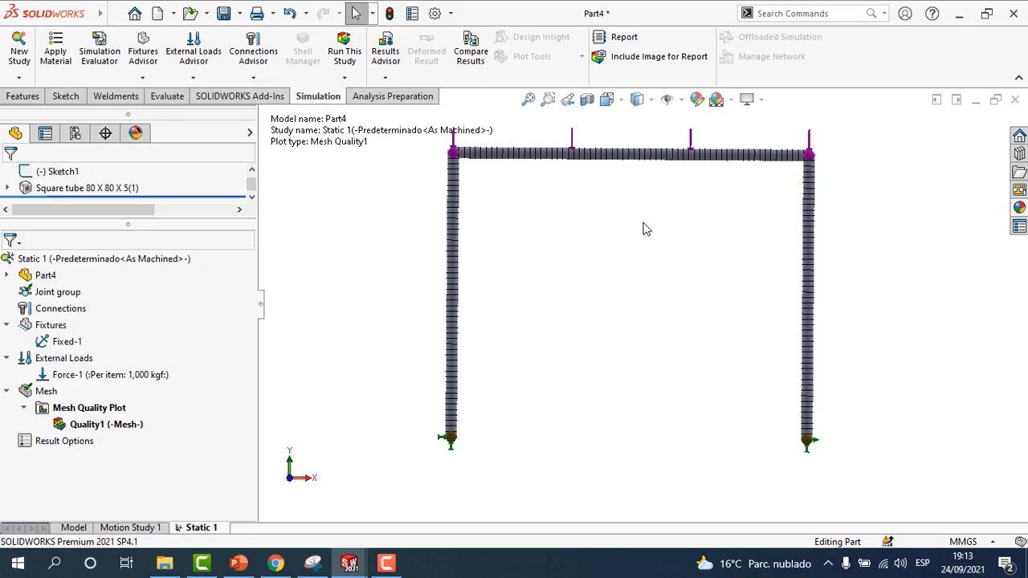
scroll(673, 272, up, 2)
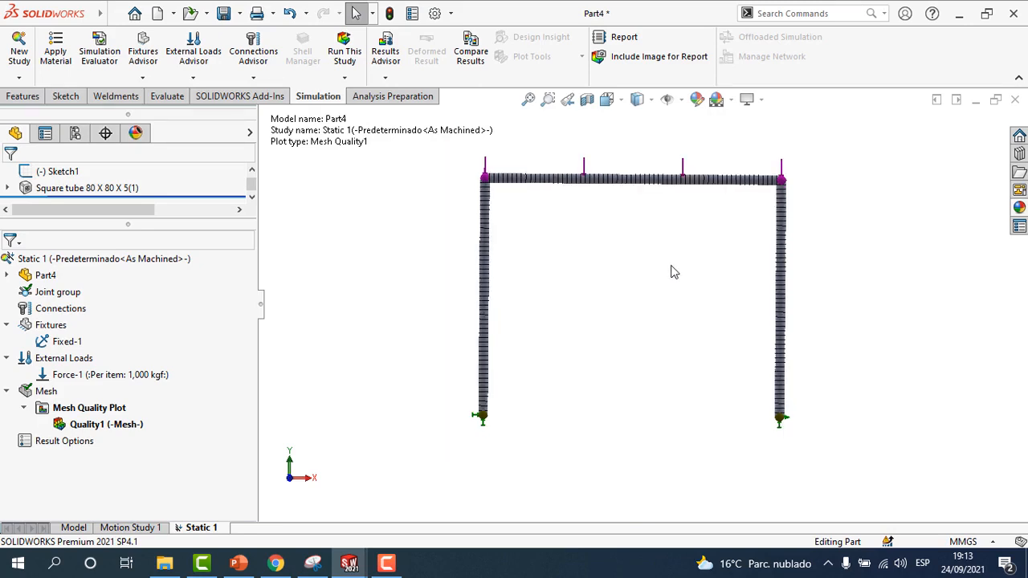
Assign AISI 1020 steel to the whole part and run the static study
click(345, 50)
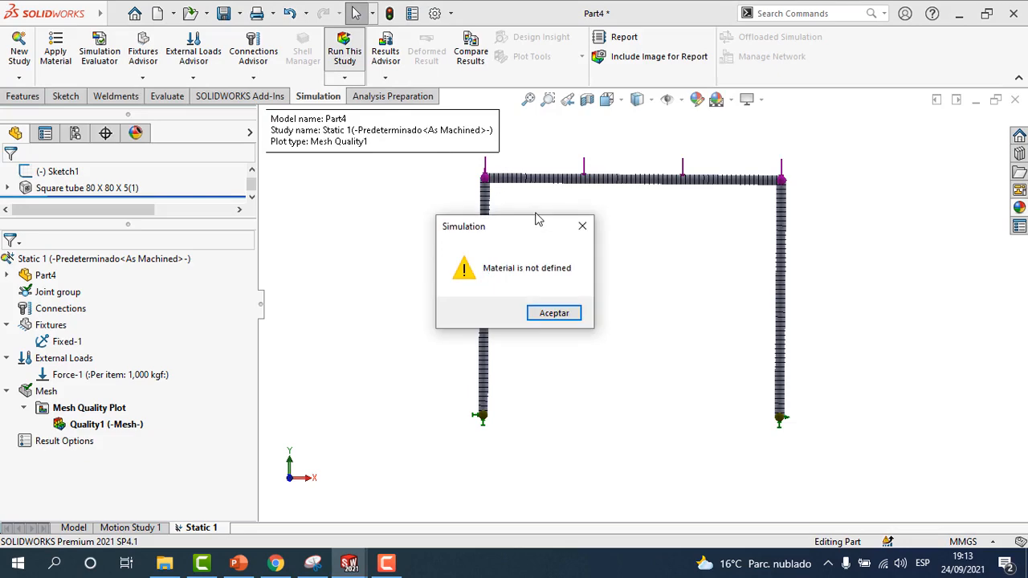
click(550, 314)
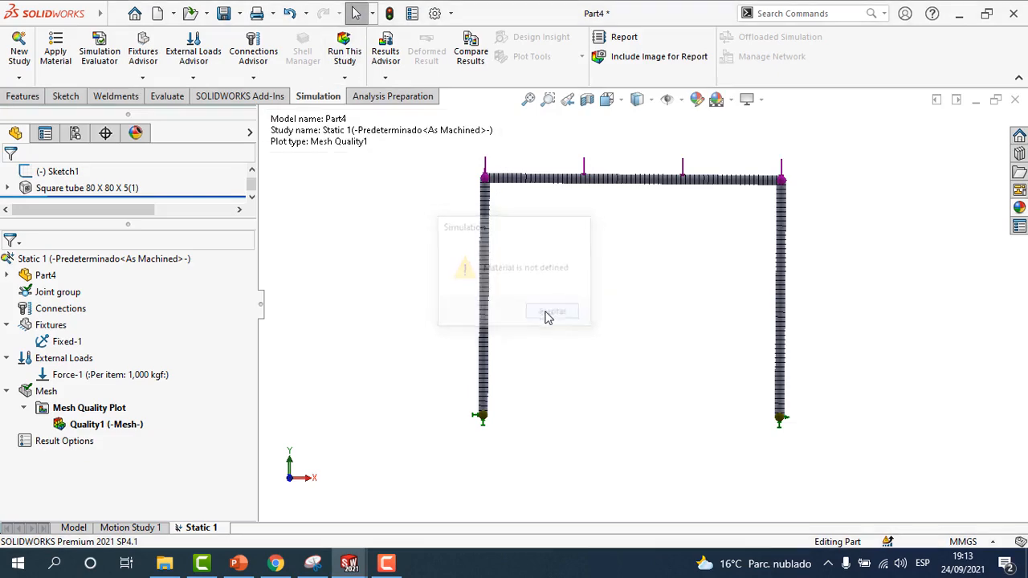
right_click(44, 275)
click(132, 284)
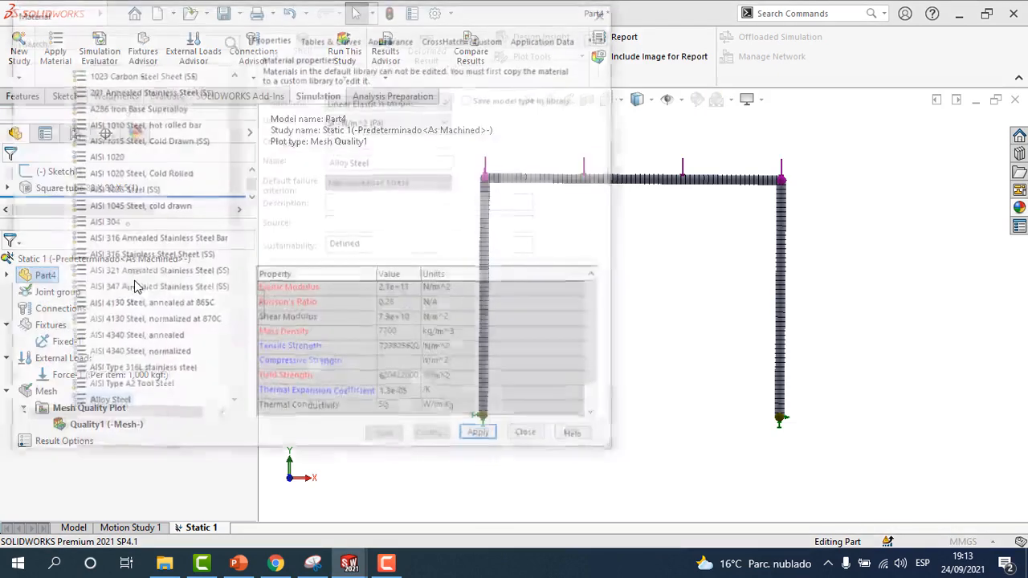
click(125, 161)
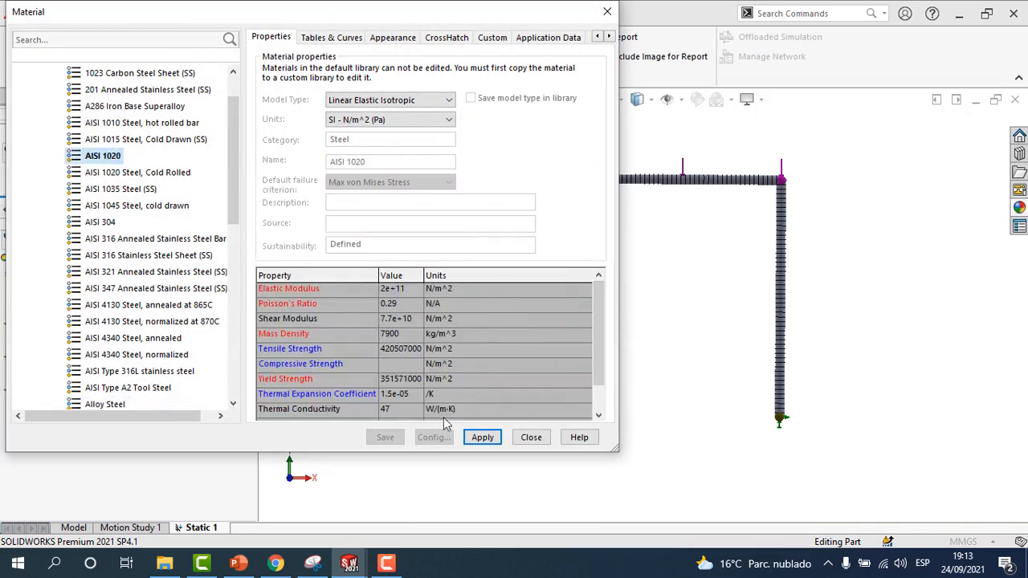
click(483, 437)
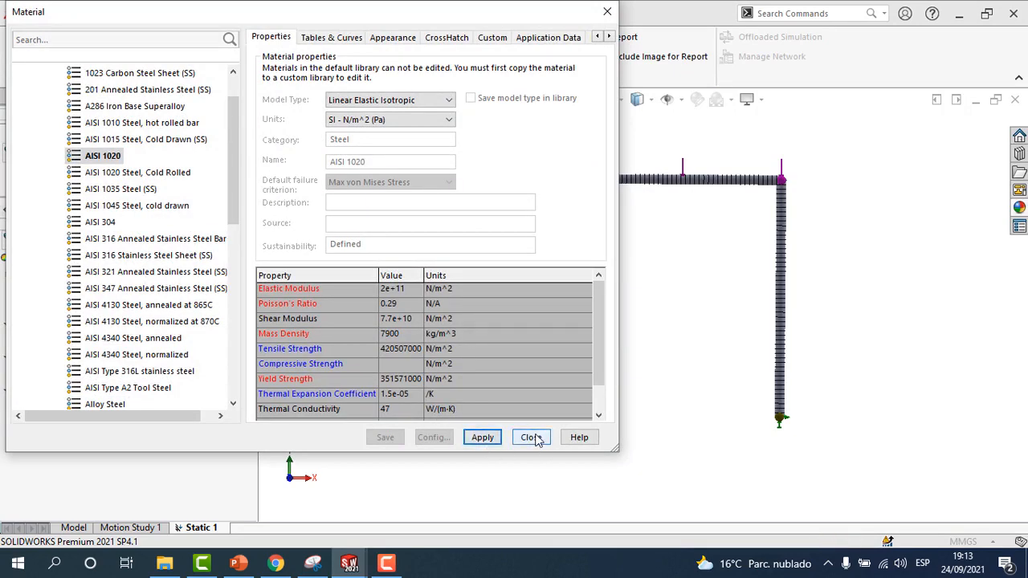
click(531, 437)
click(345, 51)
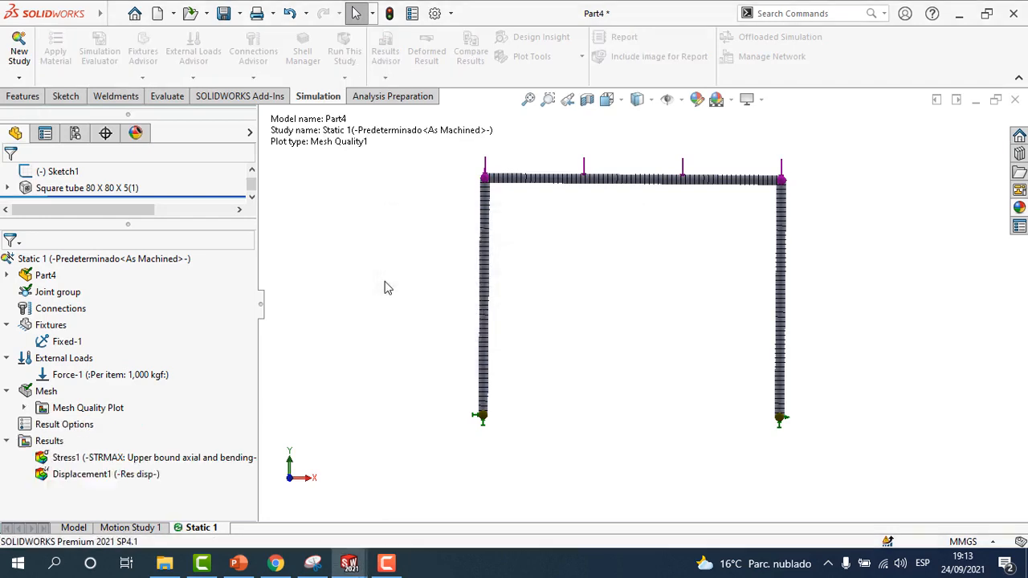
Set the units of the upper bound axial and bending stress plot to N/mm^2 (MPa)
scroll(654, 300, up, 2)
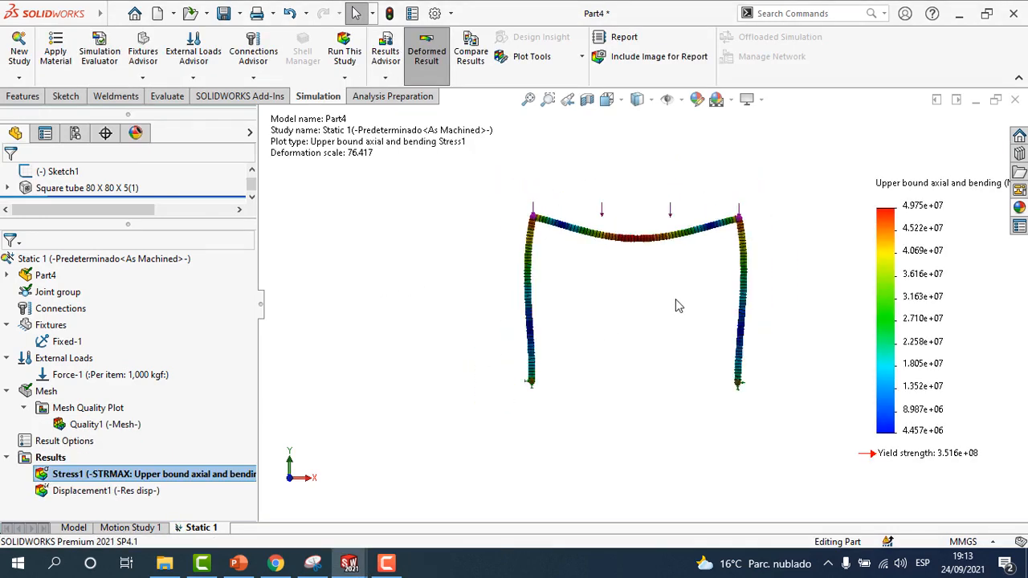
scroll(676, 300, down, 2)
scroll(676, 305, up, 2)
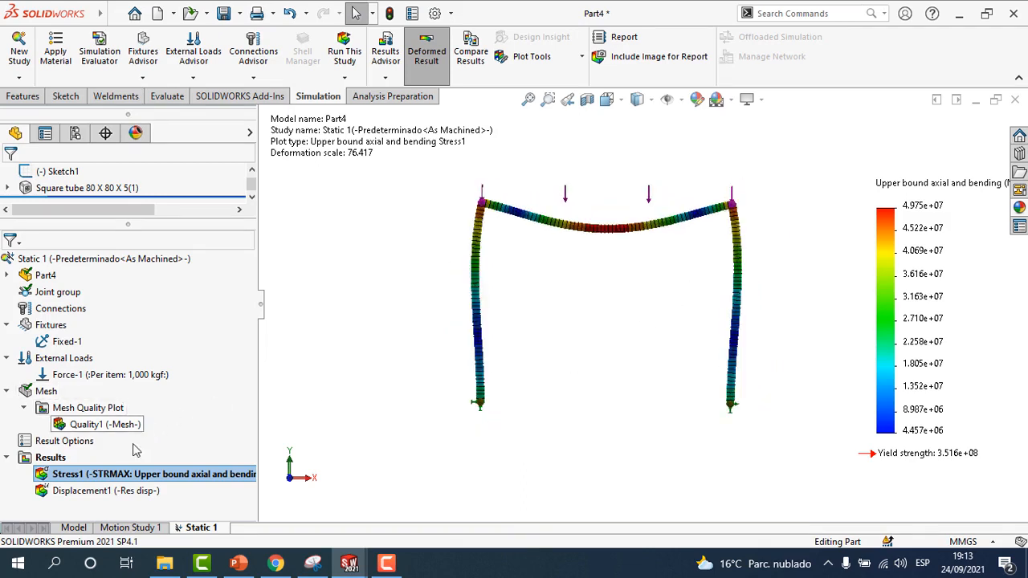
scroll(725, 305, down, 2)
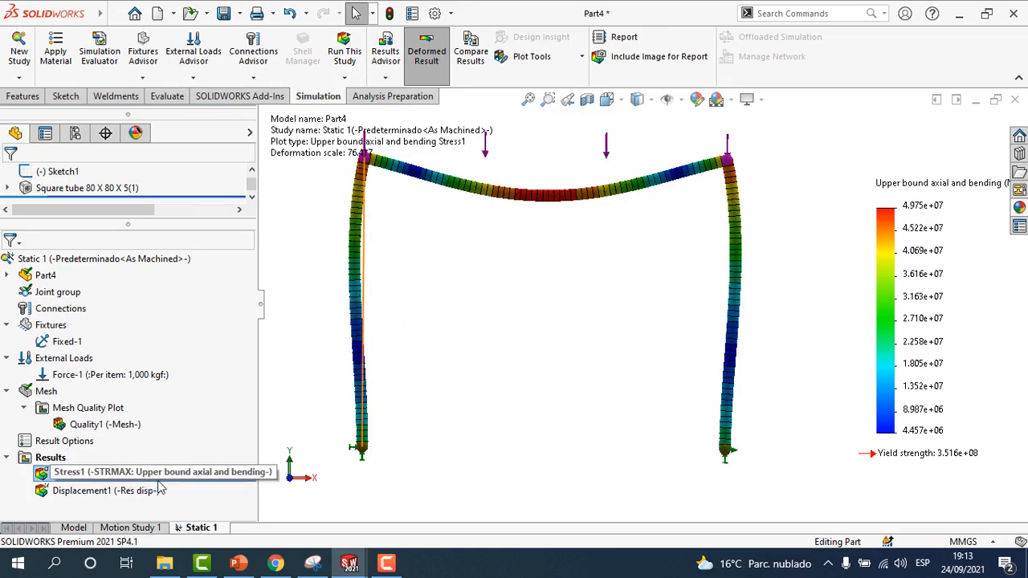
right_click(200, 479)
click(264, 241)
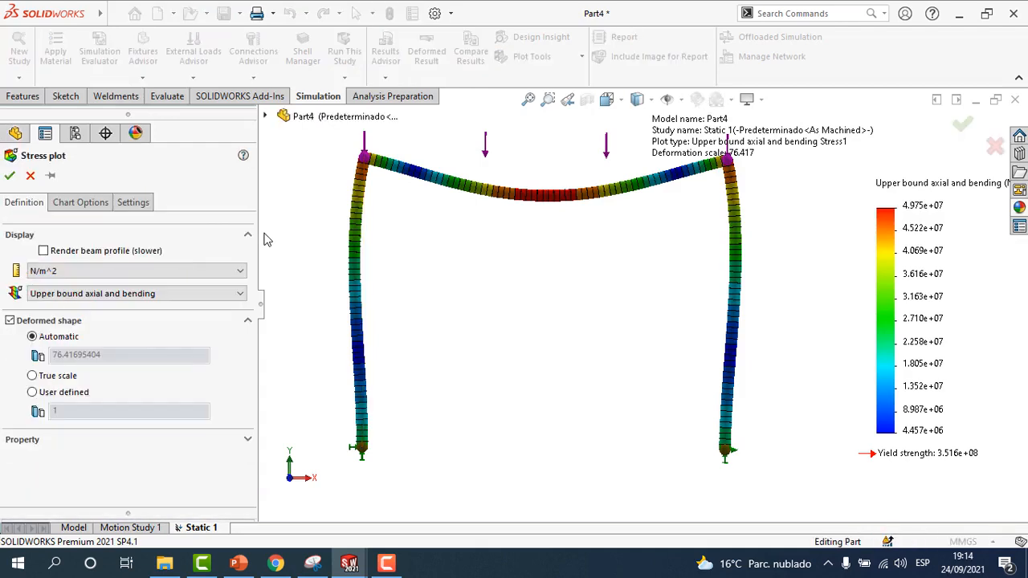
click(223, 271)
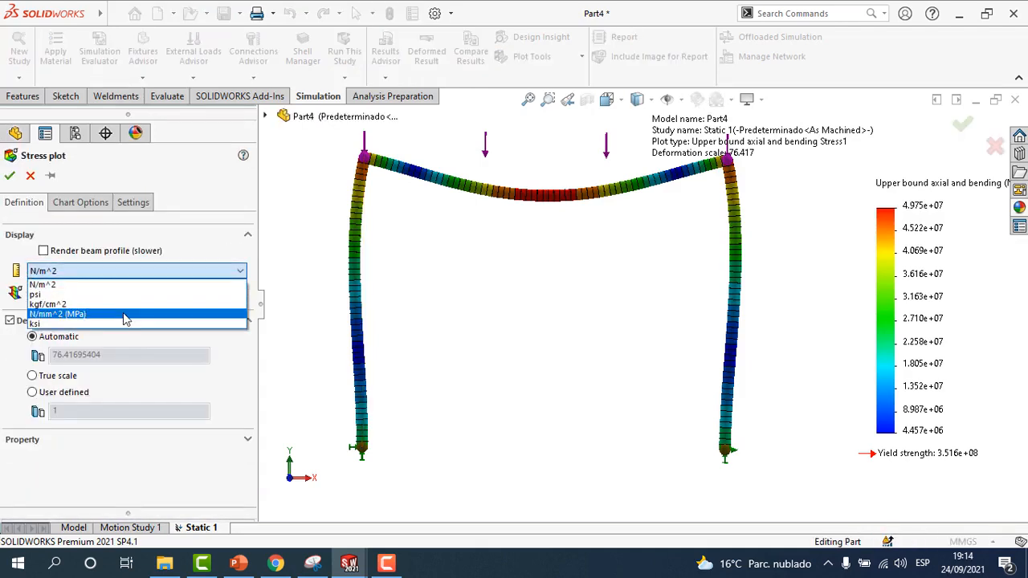
click(126, 316)
click(93, 295)
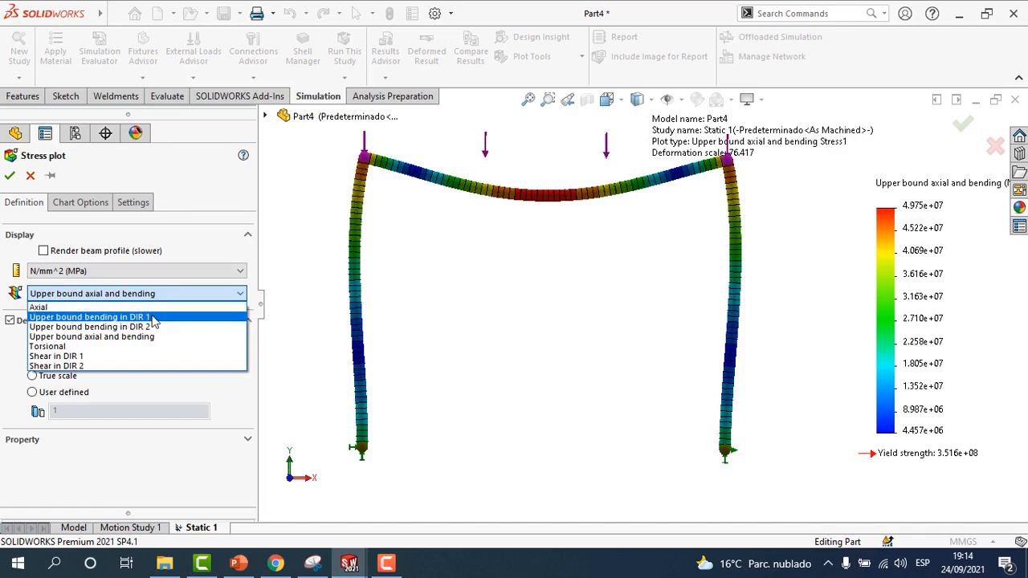
click(89, 209)
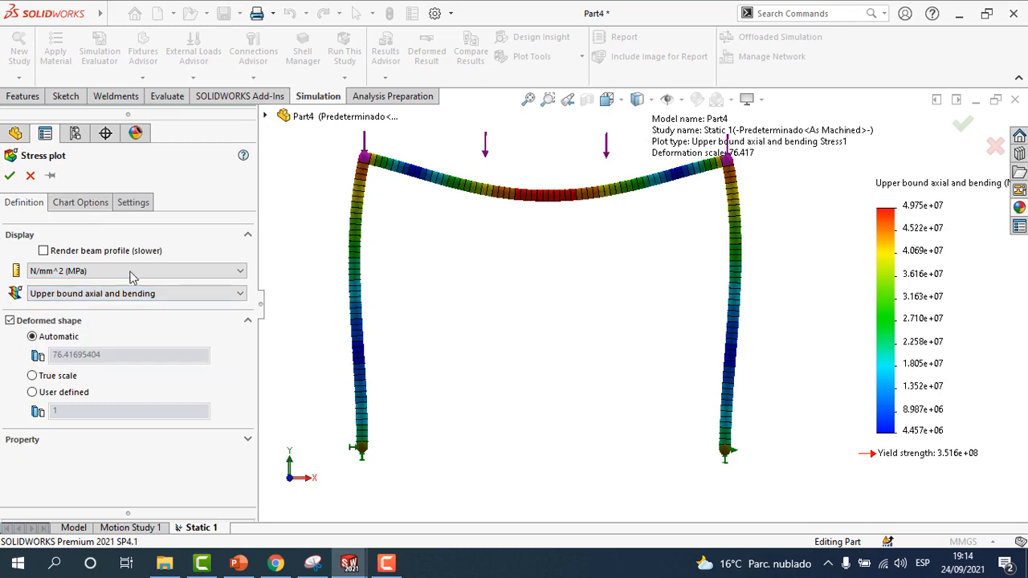
Format the stress plot's legend values as floating numbers with 1 decimal place and apply the plot changes
click(89, 204)
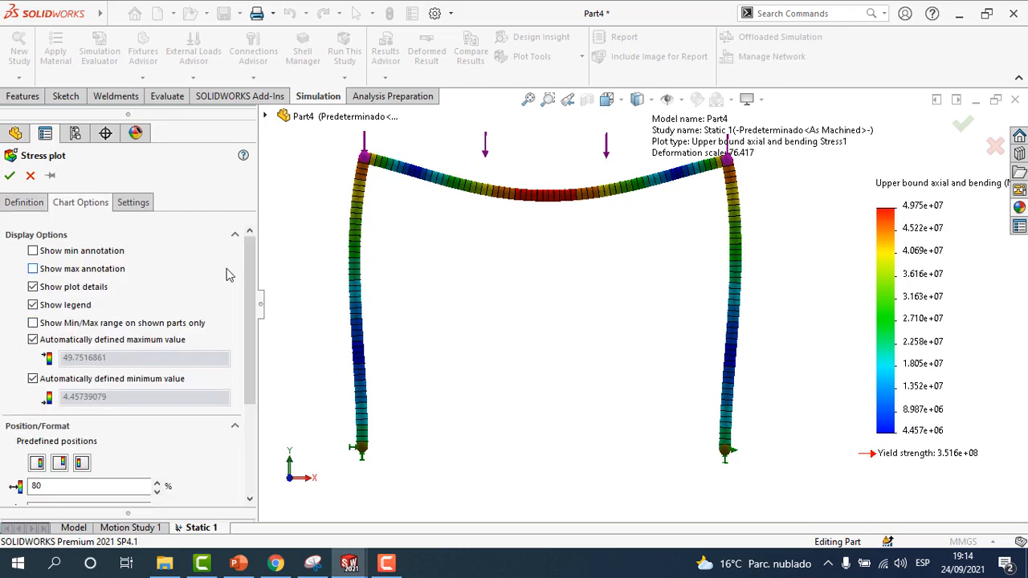
drag(251, 289, 254, 375)
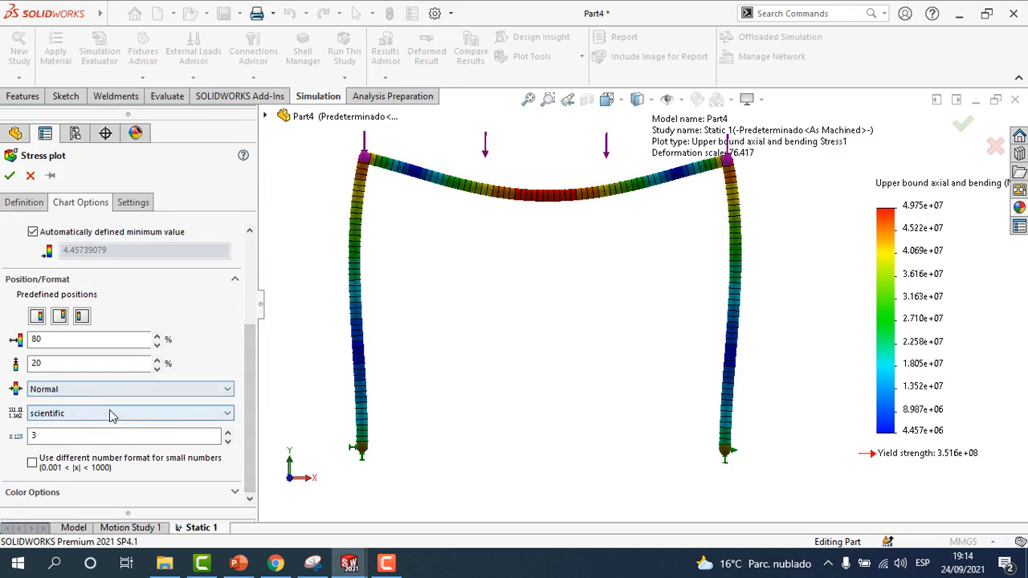
click(110, 412)
click(78, 436)
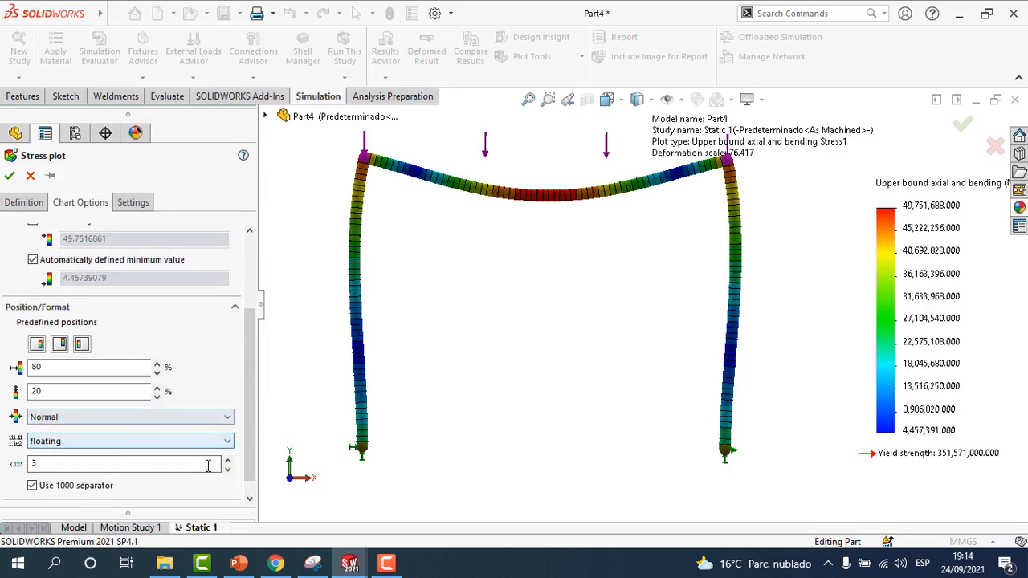
click(226, 471)
click(226, 470)
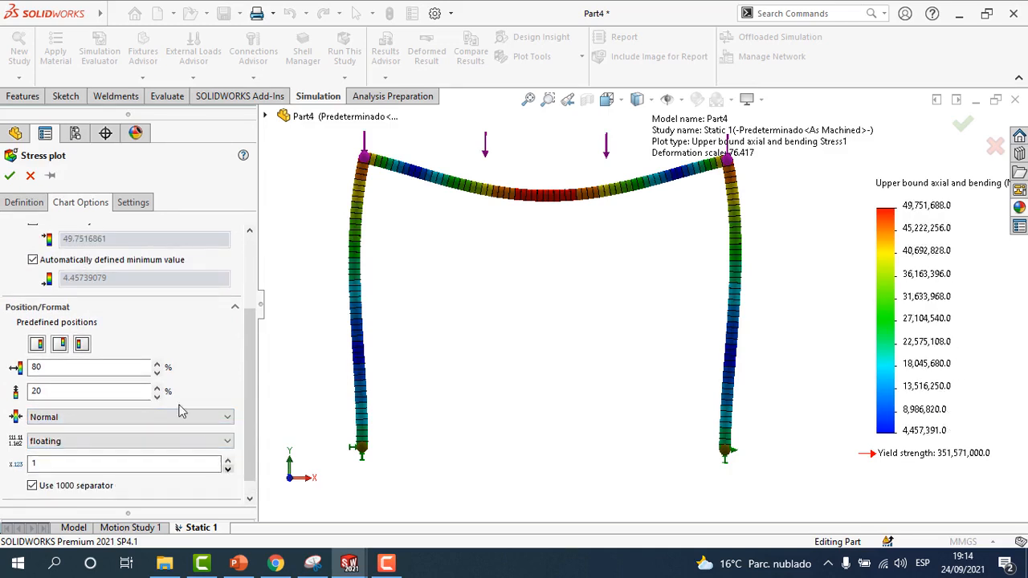
click(8, 178)
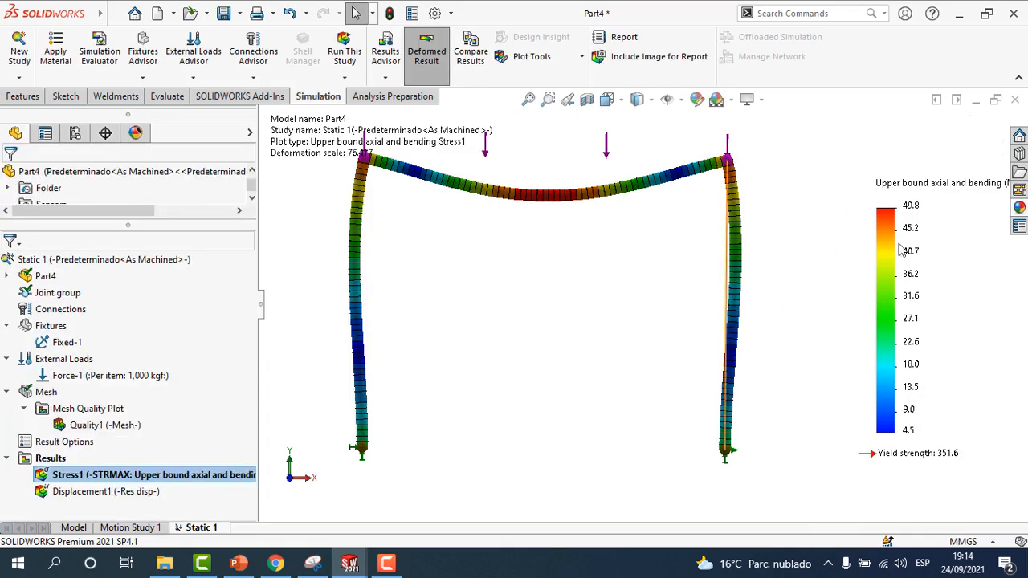
Define a beam diagram of Moment about Dir1 in N.m for all the frame's beams
scroll(634, 271, up, 2)
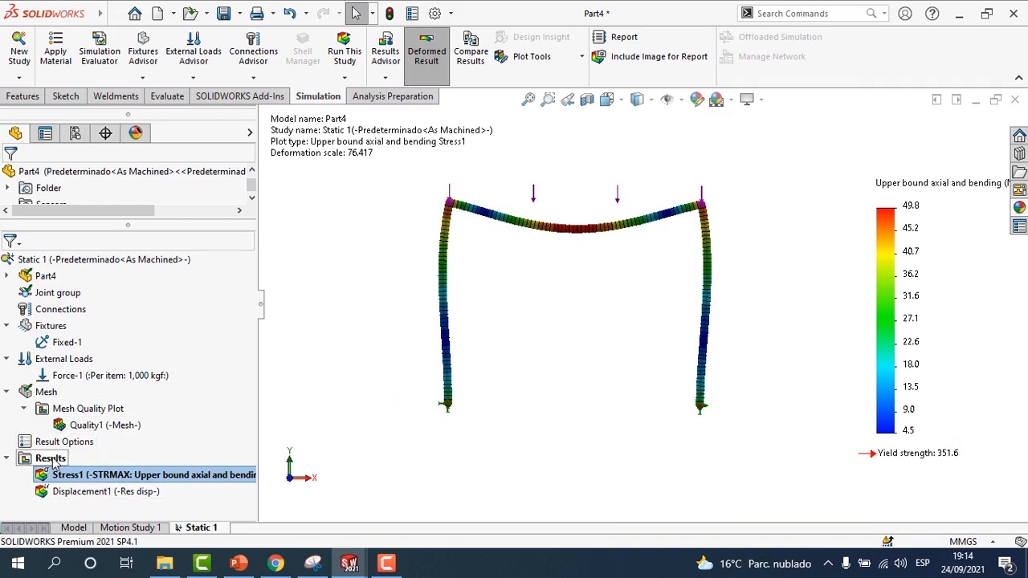
right_click(54, 464)
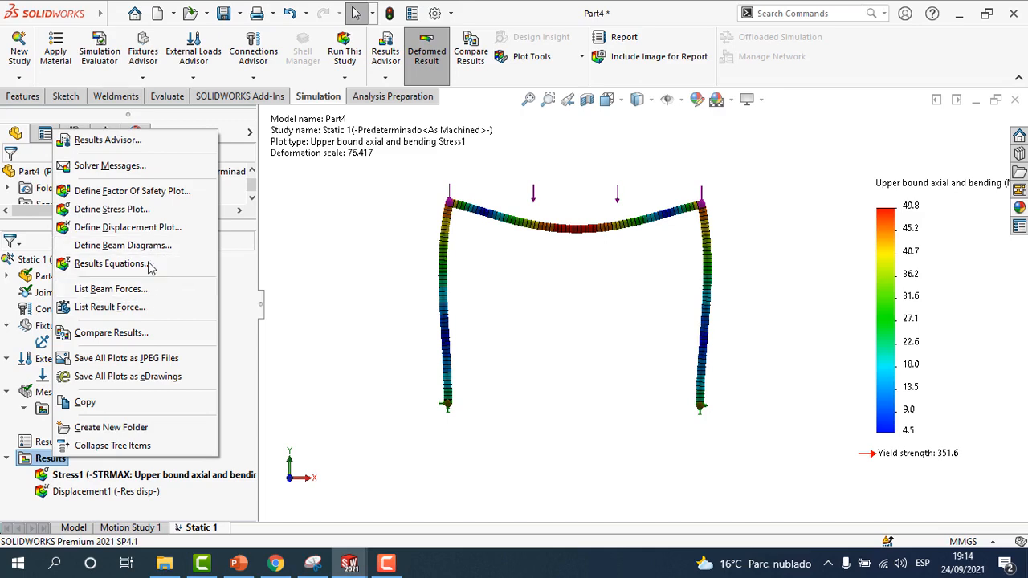
click(123, 245)
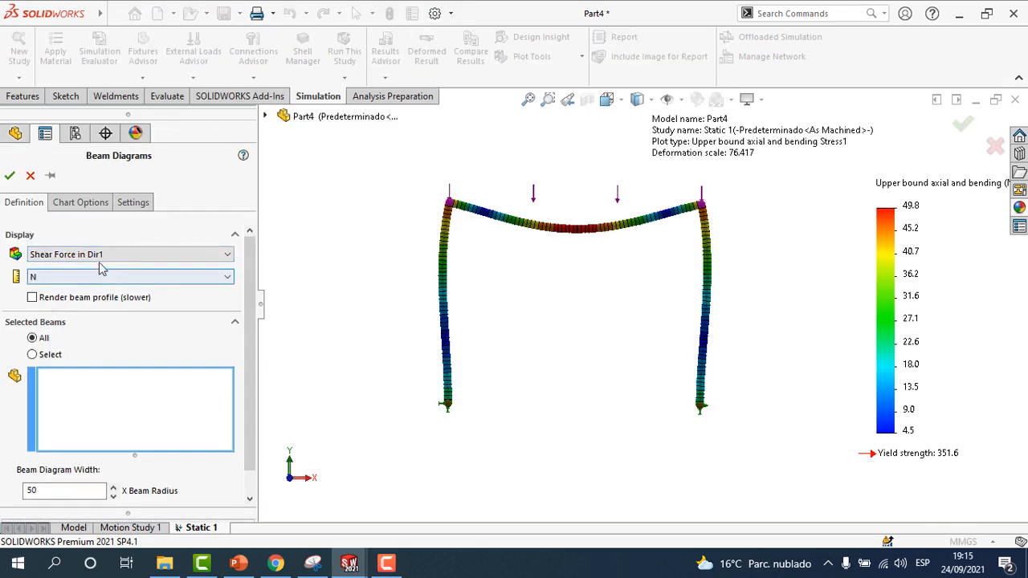
click(180, 254)
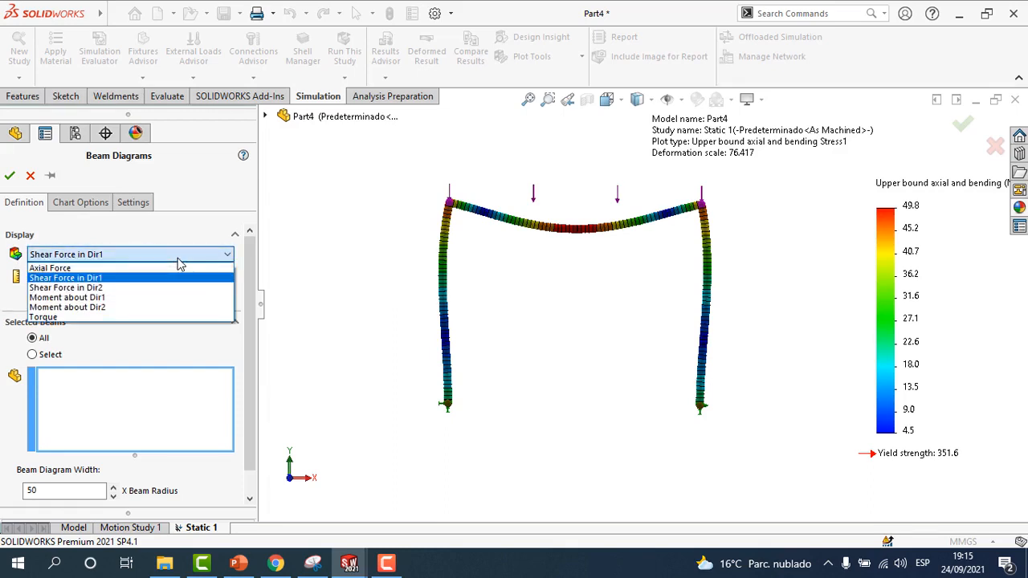
click(118, 298)
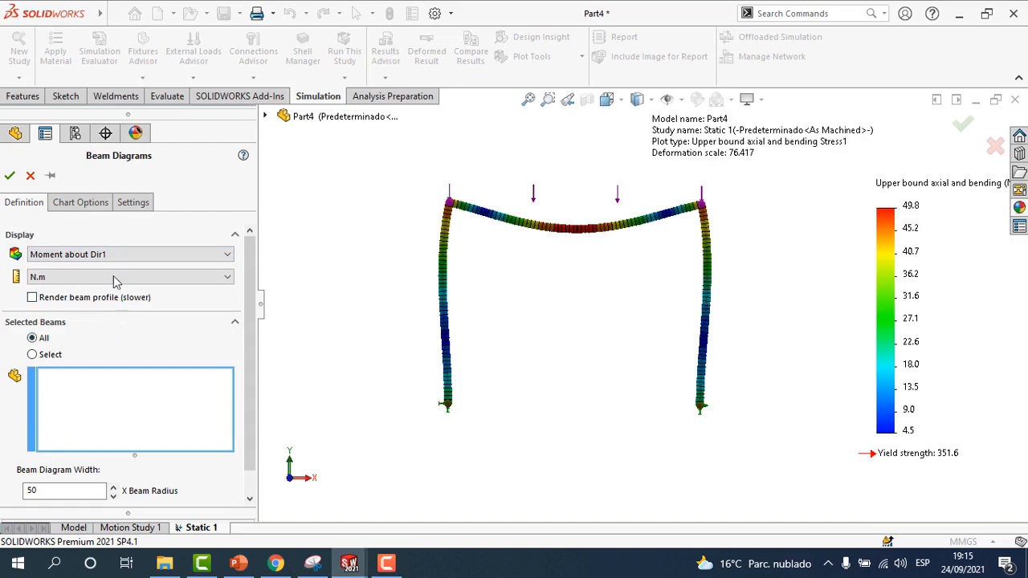
click(9, 178)
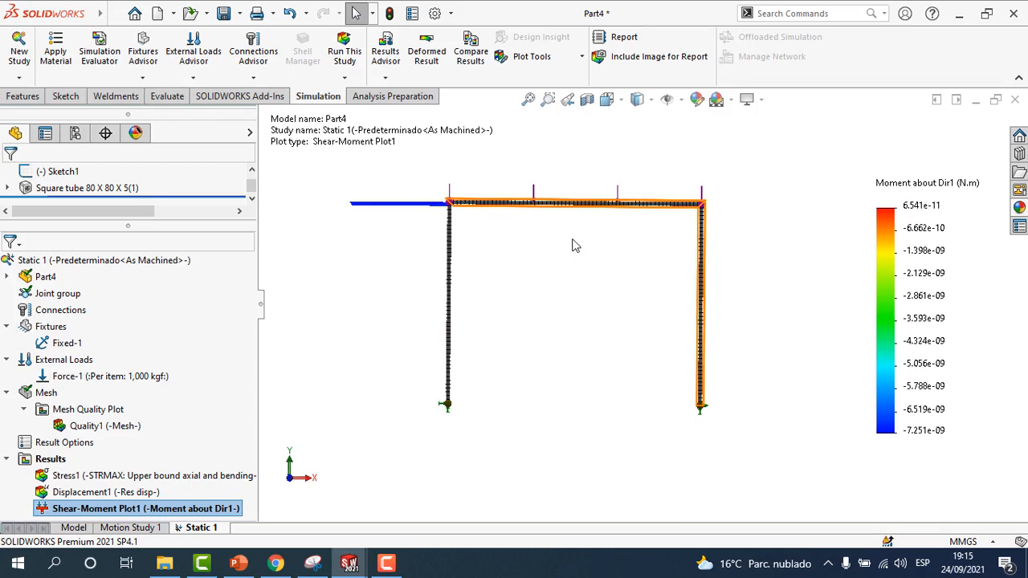
Redefine the beam diagram as Moment about Dir2 for all beams
mouse_move(564, 271)
middle_down()
mouse_move(557, 238)
mouse_move(552, 279)
middle_up()
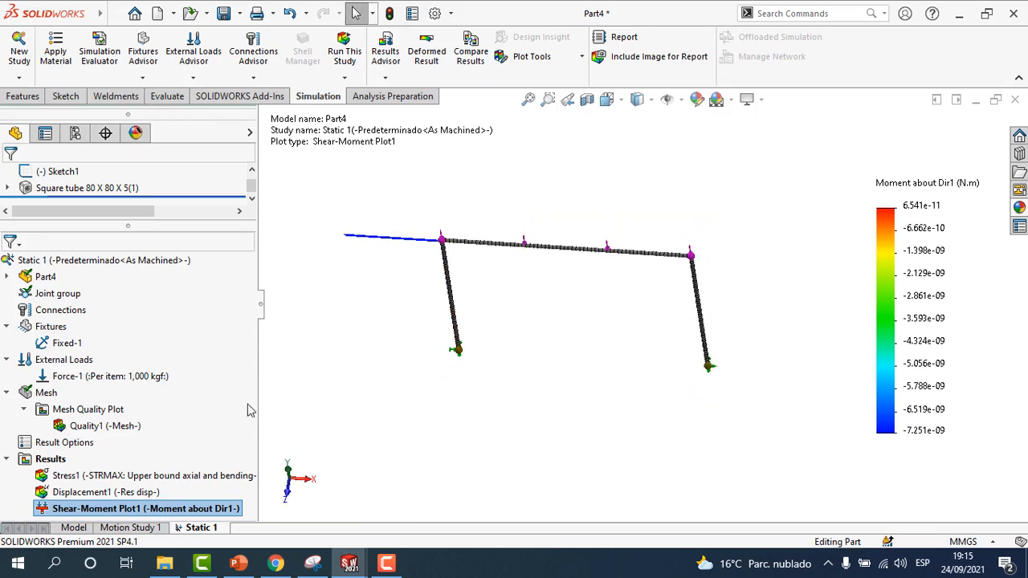
right_click(195, 511)
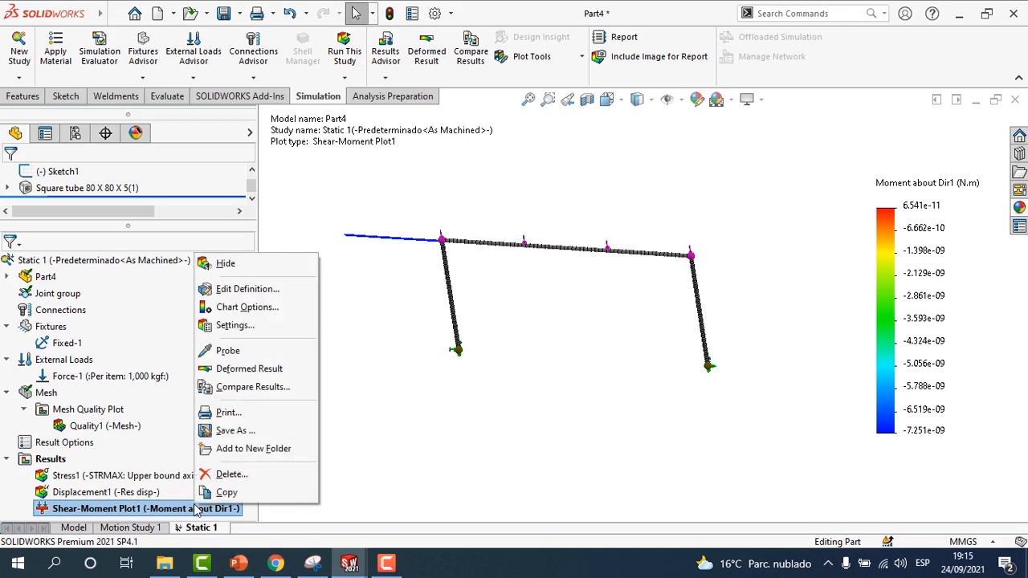
click(254, 293)
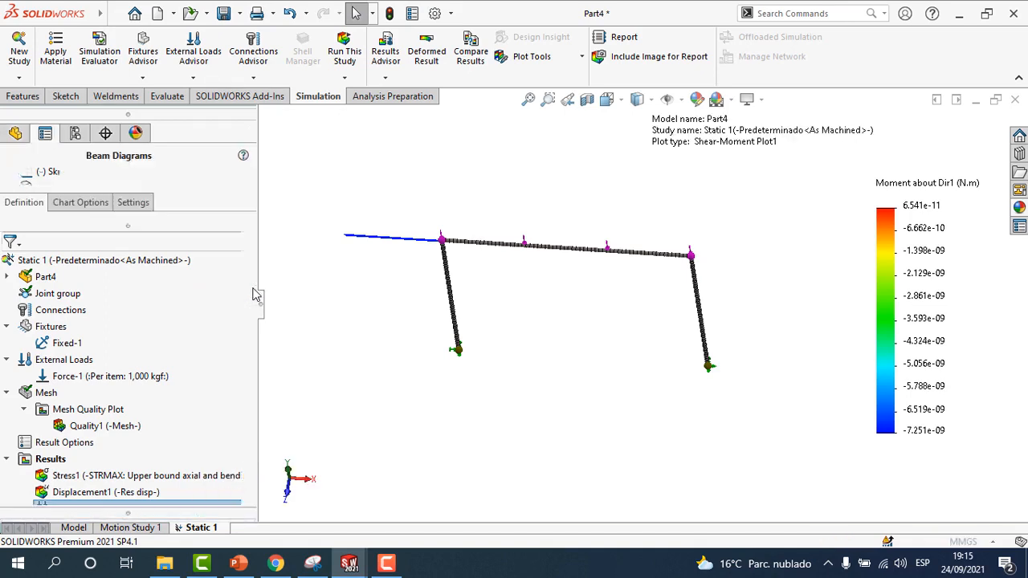
click(207, 257)
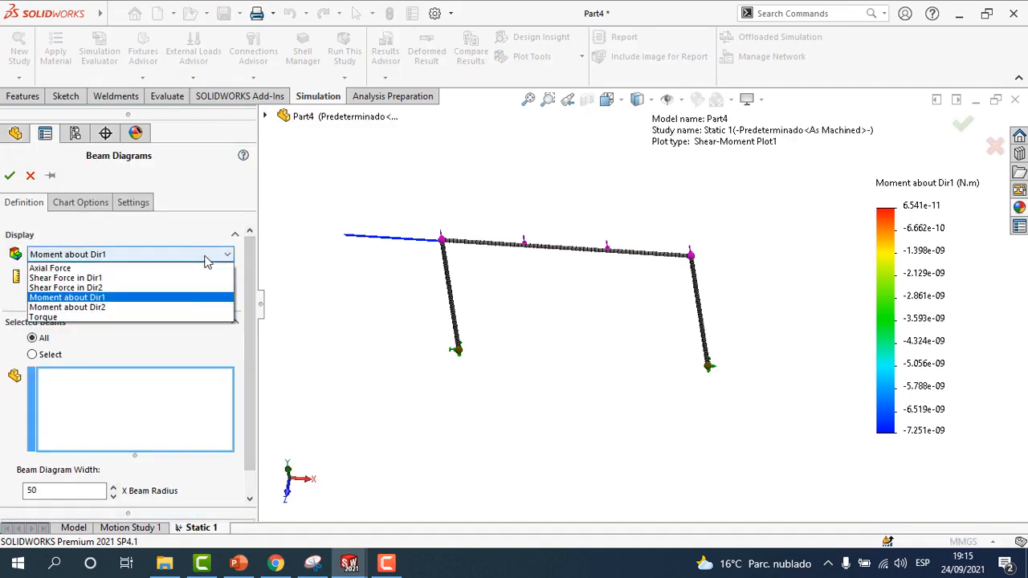
click(187, 307)
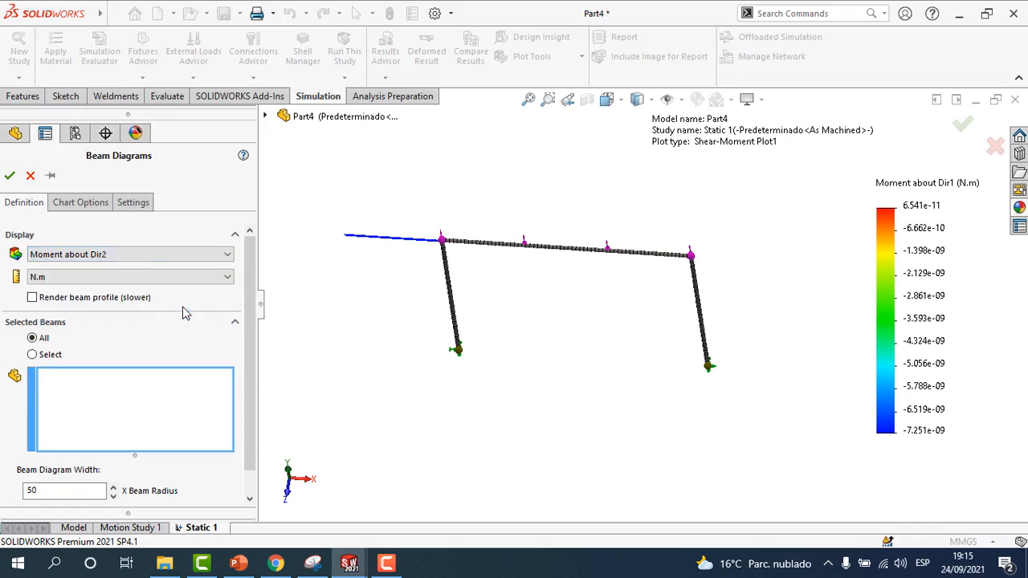
click(10, 175)
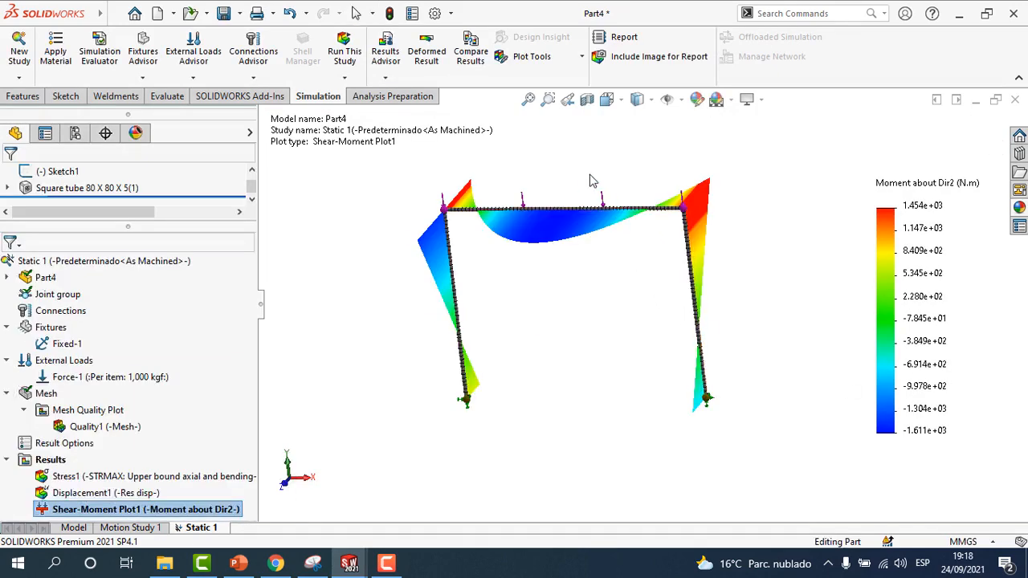
Examine the shape of the moment diagram on the top beam and both legs, including end-on and from above
middle_drag(592, 179, 587, 234)
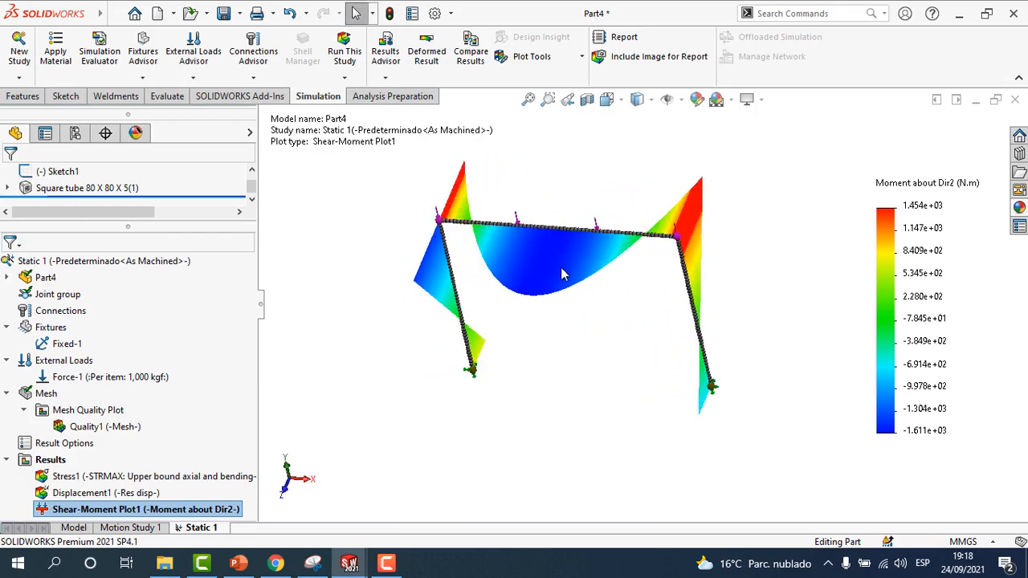
scroll(557, 295, down, 4)
middle_drag(592, 329, 498, 377)
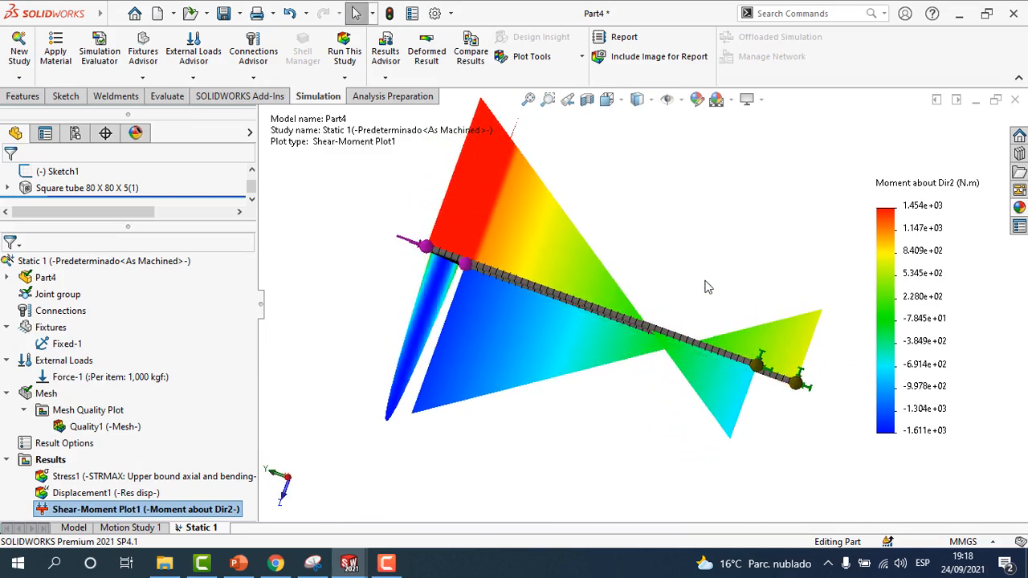
middle_drag(706, 287, 700, 291)
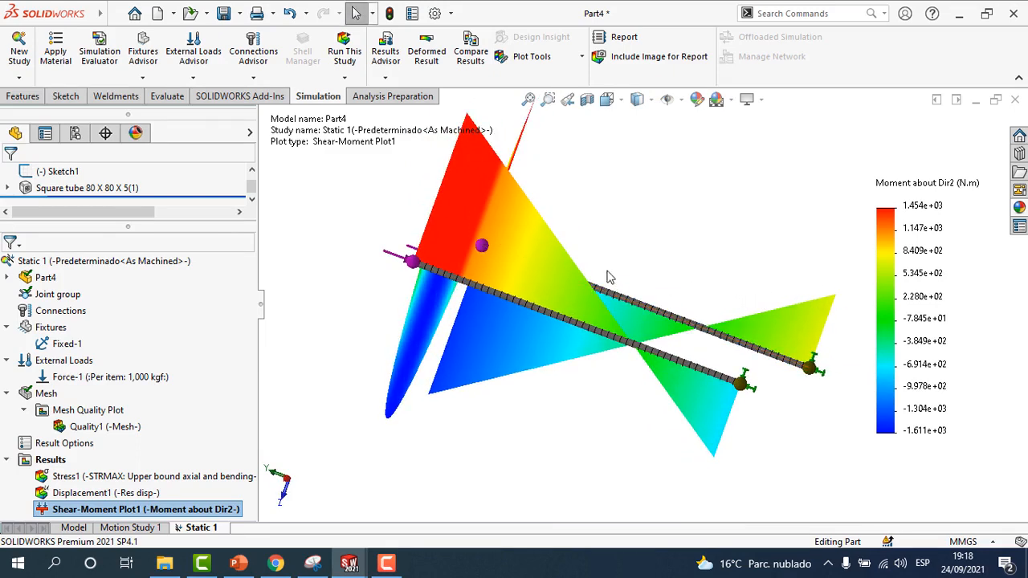
middle_drag(584, 226, 692, 287)
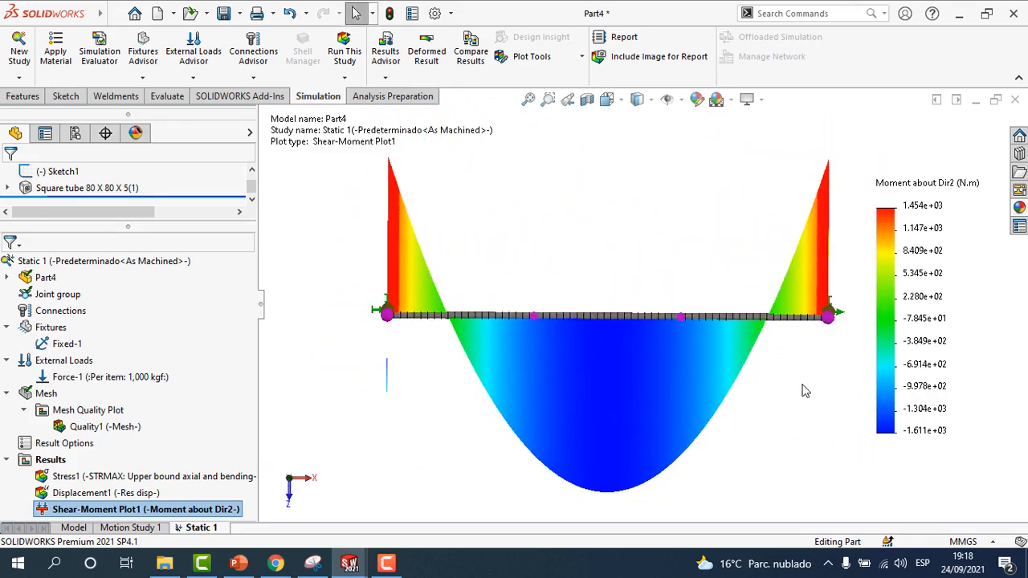
scroll(802, 389, up, 1)
scroll(796, 380, down, 1)
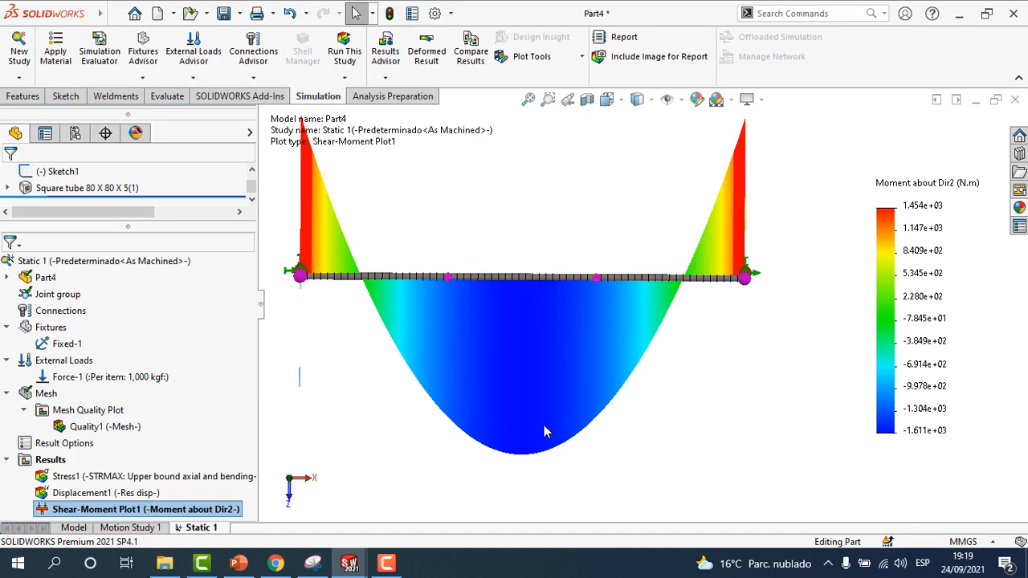
middle_drag(544, 432, 533, 178)
scroll(556, 292, up, 4)
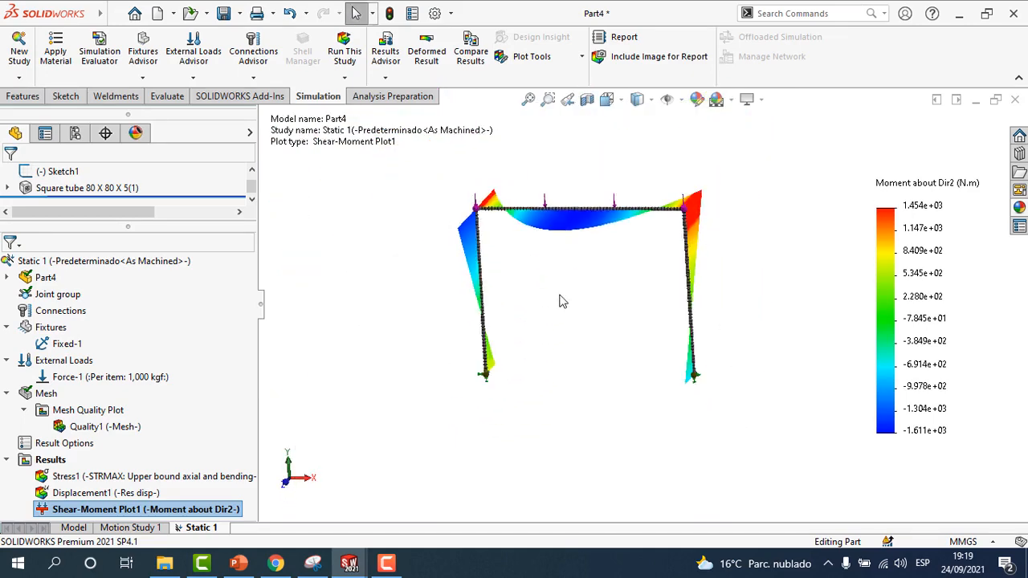
scroll(603, 300, down, 3)
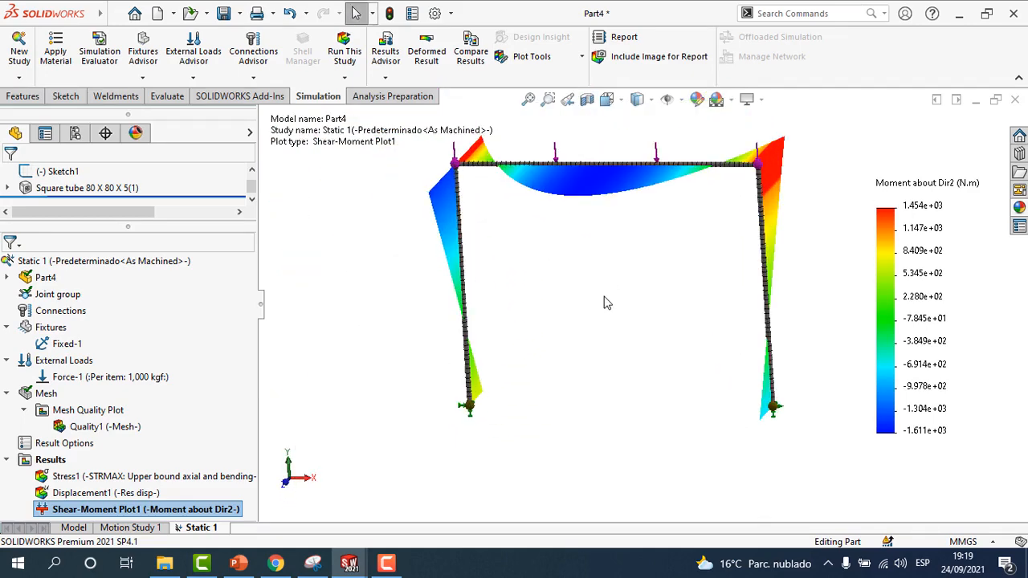
List the beam forces for beams 1 to 3 in SI units and move the list clear of the moment diagram
right_click(57, 461)
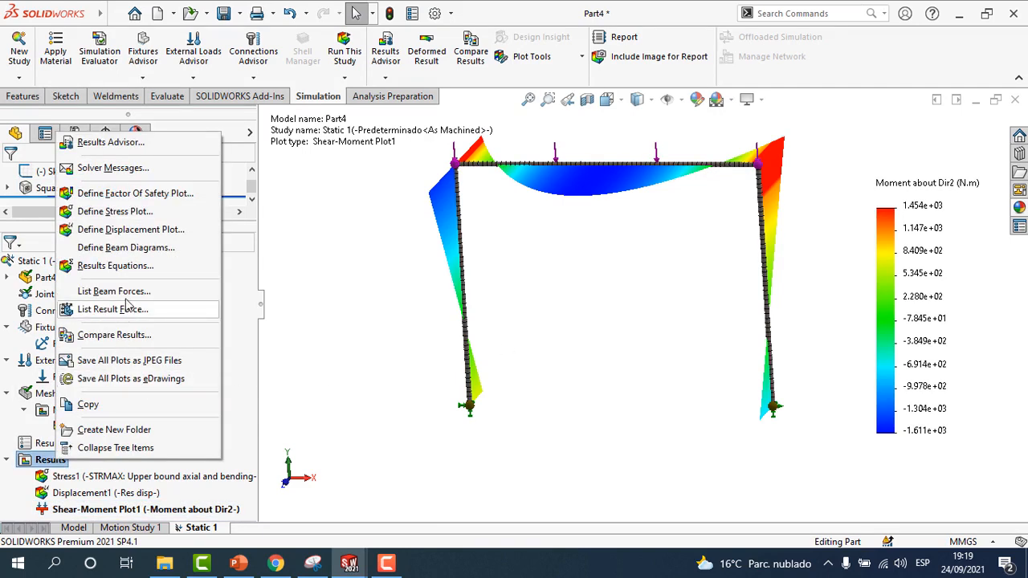
click(129, 292)
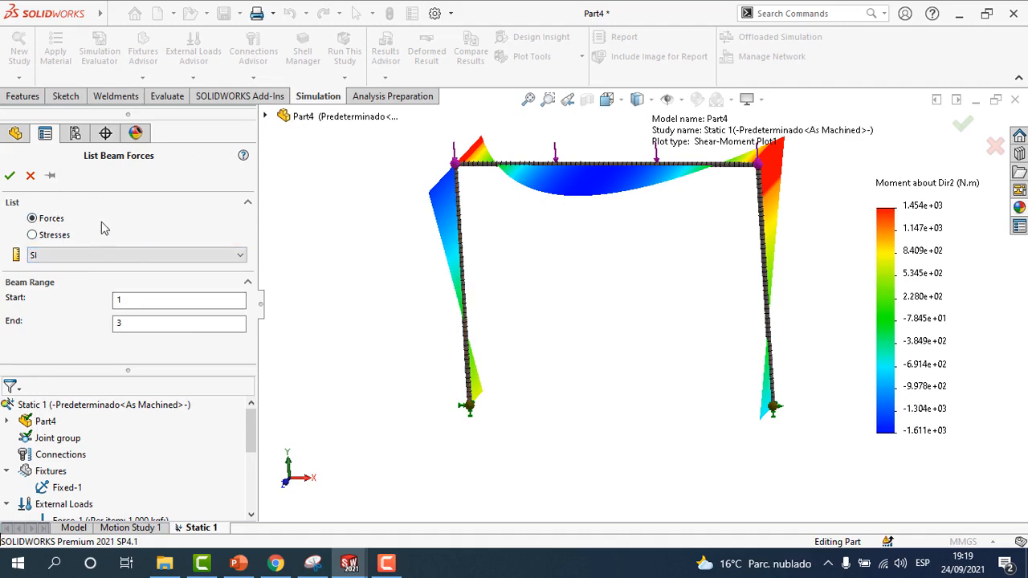
click(10, 175)
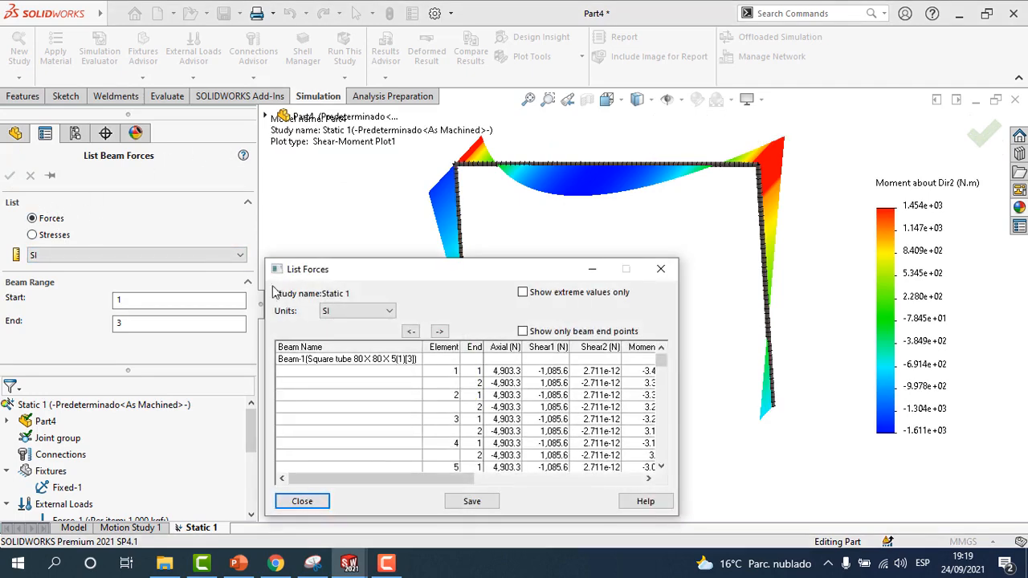
drag(439, 271, 228, 156)
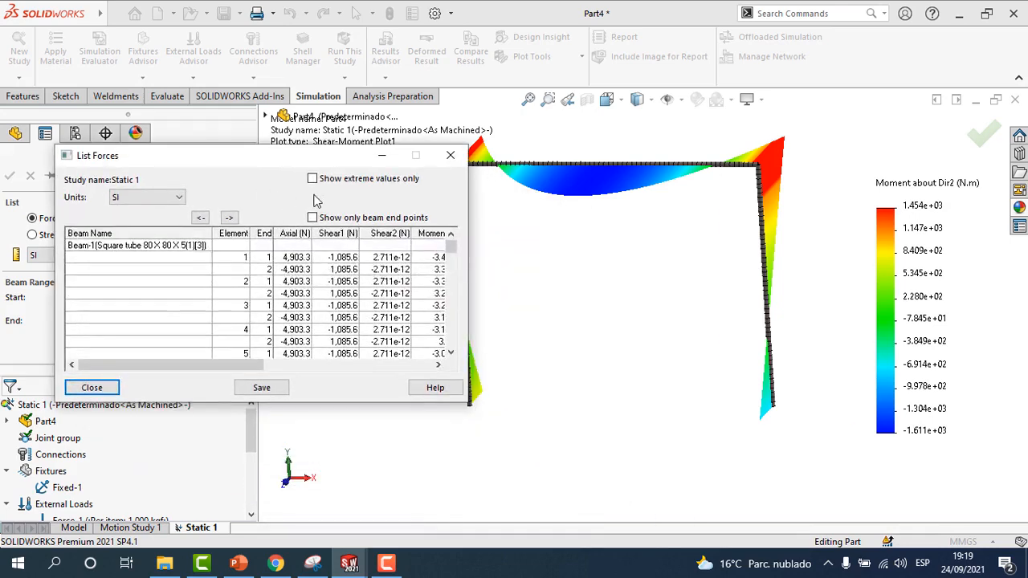
Limit the beam forces list to extreme values, widen it to read all force and moment columns, and close it
click(314, 181)
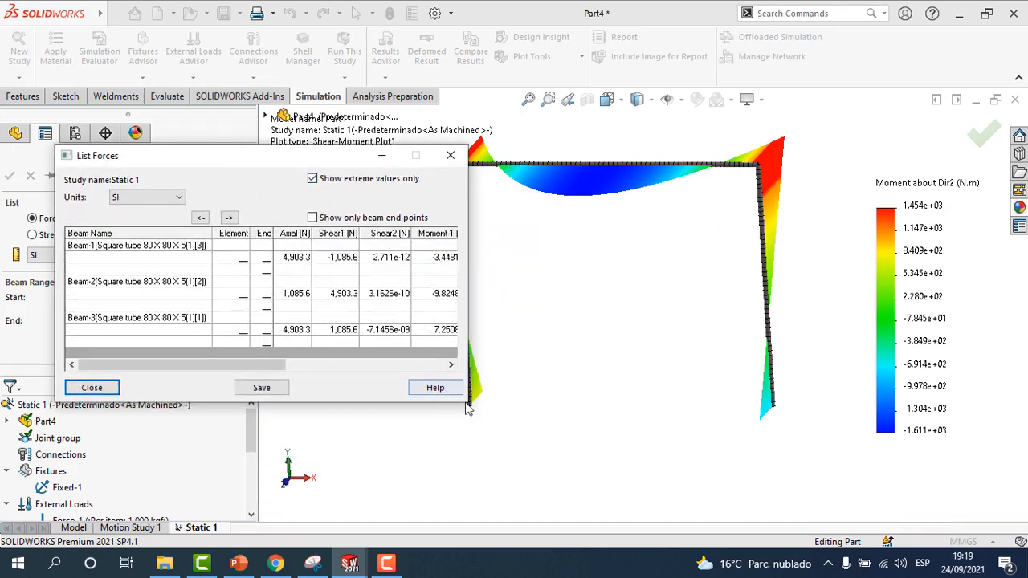
drag(467, 403, 675, 412)
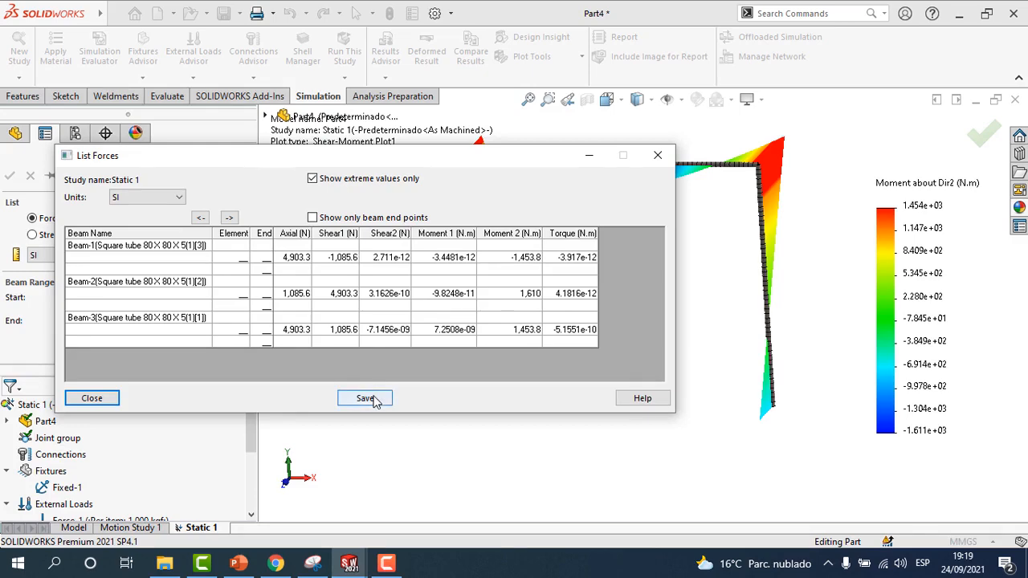
click(95, 399)
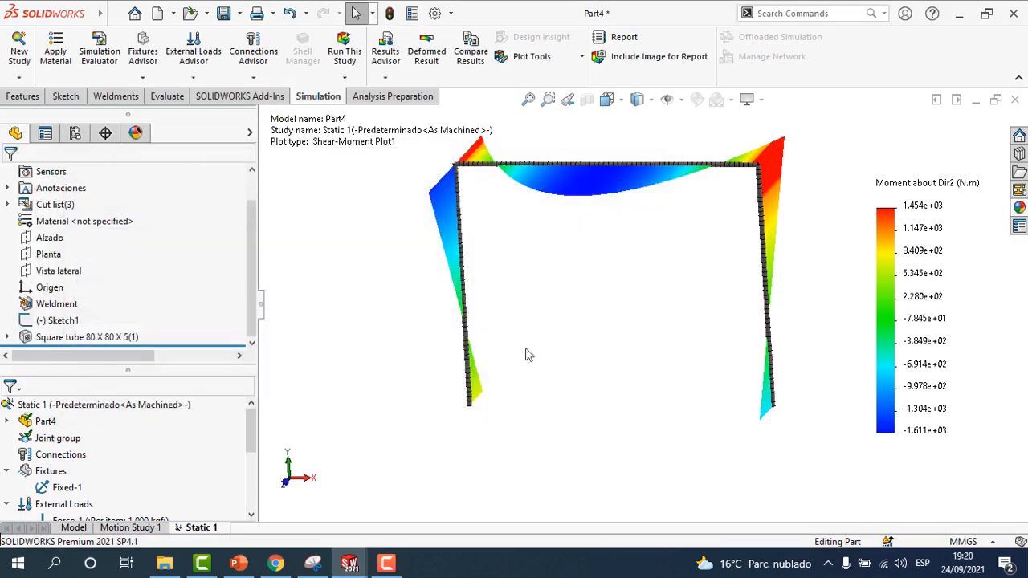
middle_drag(626, 348, 475, 248)
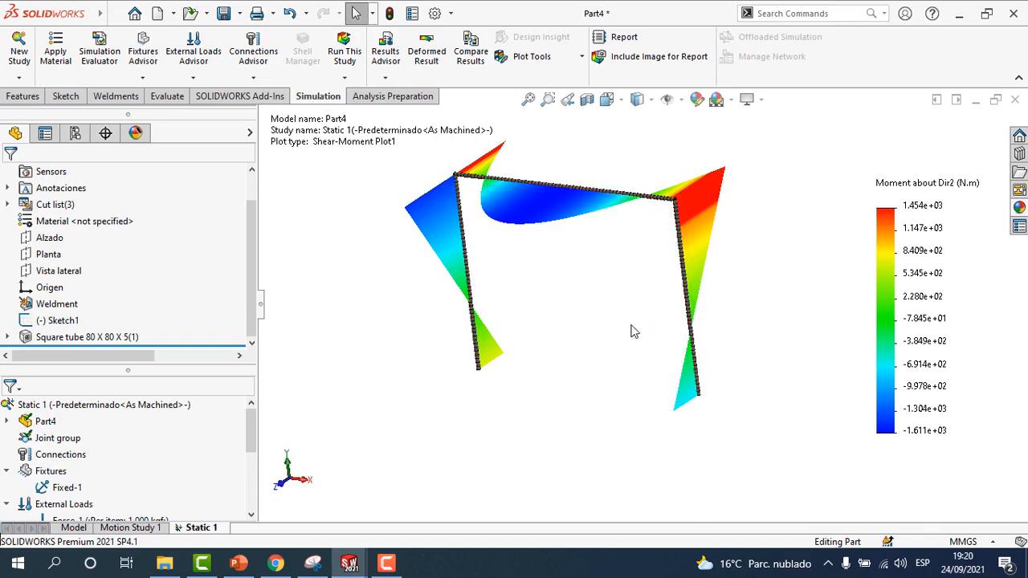
Switch to the Estructura sólida part's Static 1 study and display its von Mises stress plot, viewed at an angle
key(ctrl+Tab)
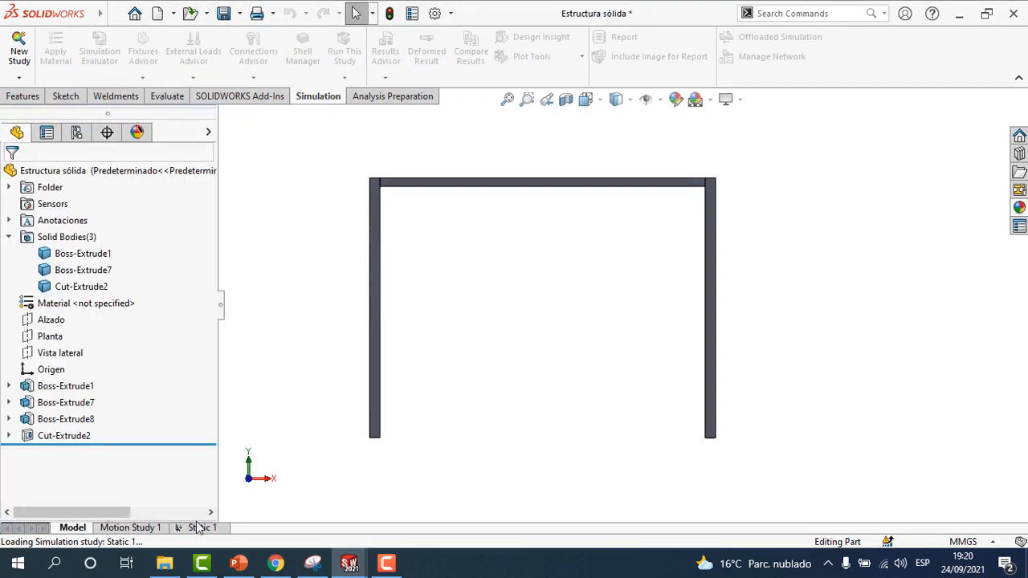
click(96, 455)
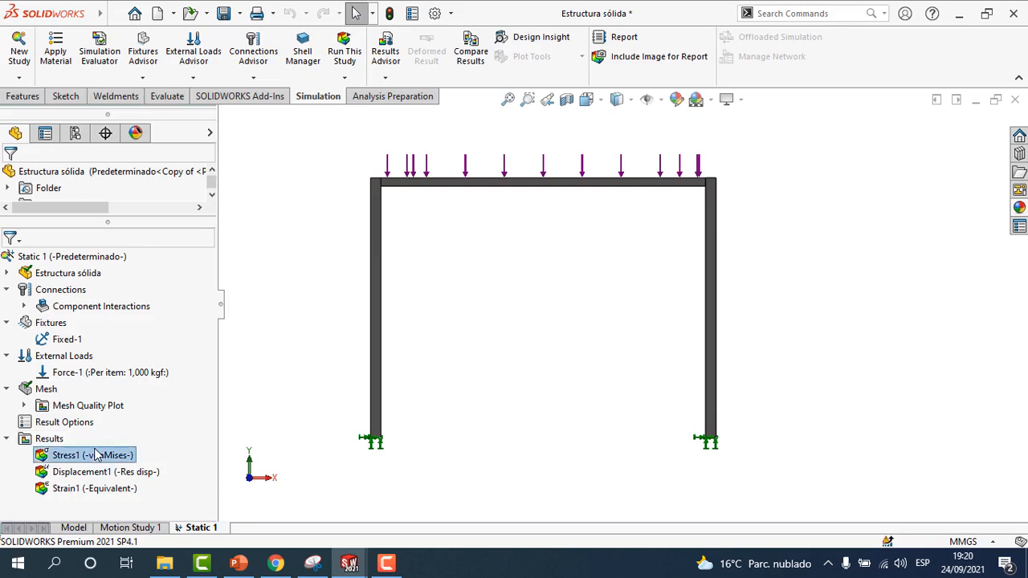
double_click(96, 454)
middle_drag(652, 258, 591, 293)
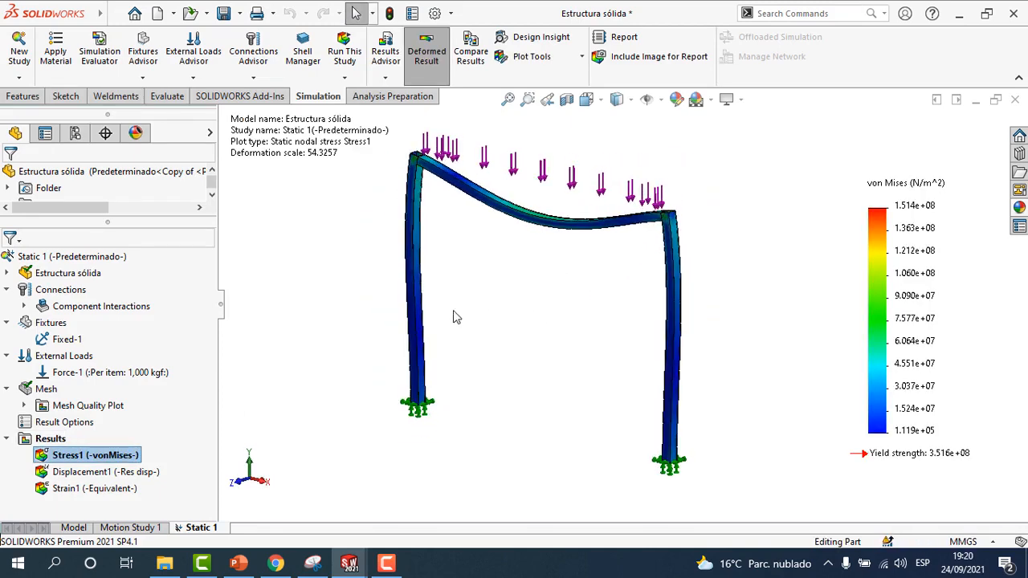
right_click(53, 443)
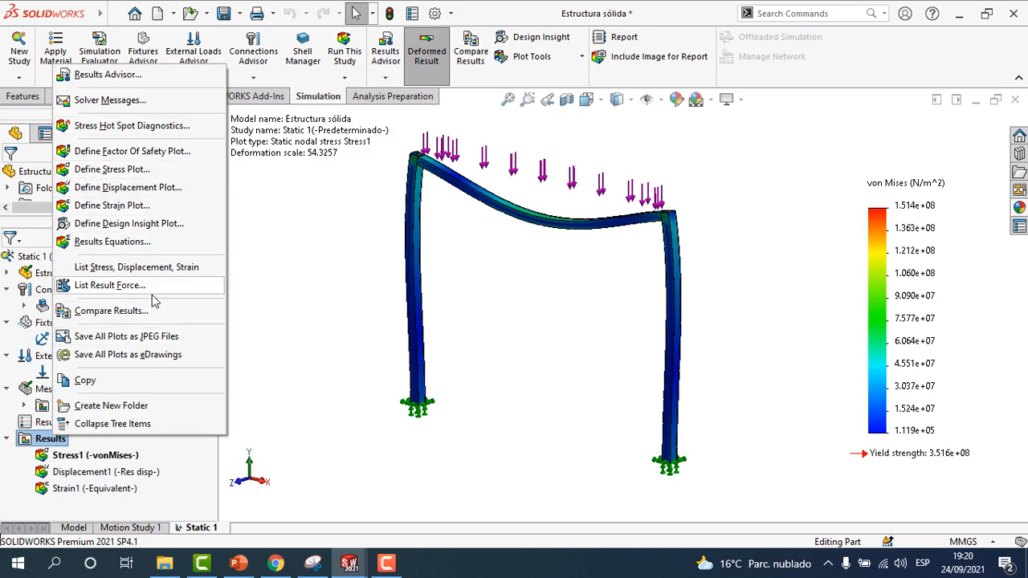
click(422, 325)
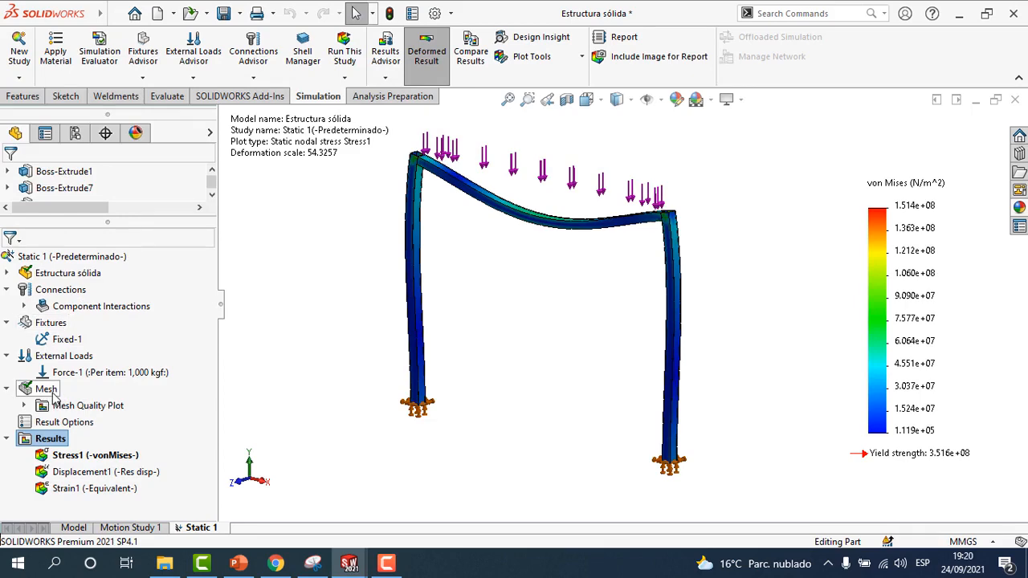
Review the mesh density settings of the solid frame's Static 1 study and leave them without remeshing
right_click(52, 393)
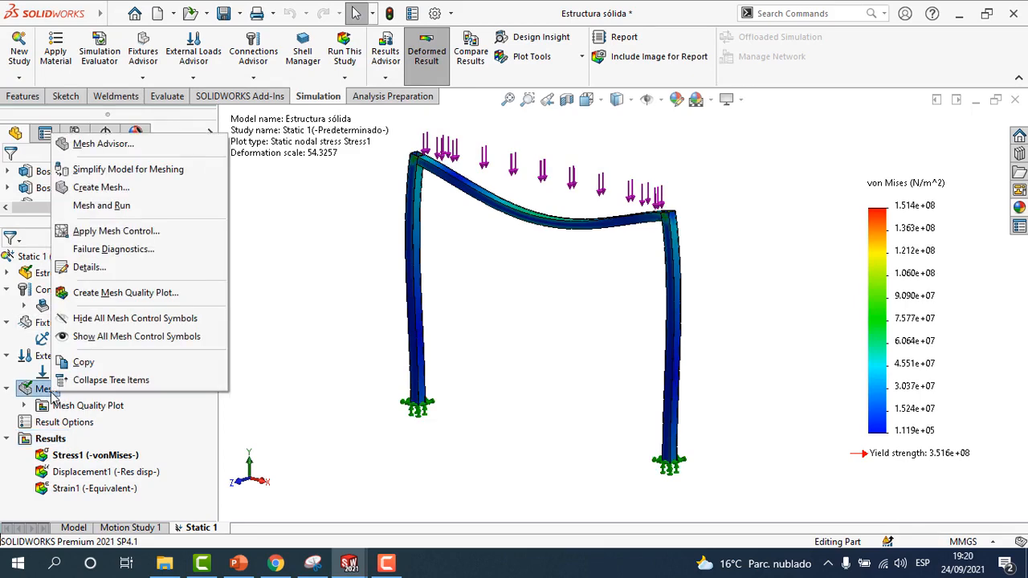
click(128, 190)
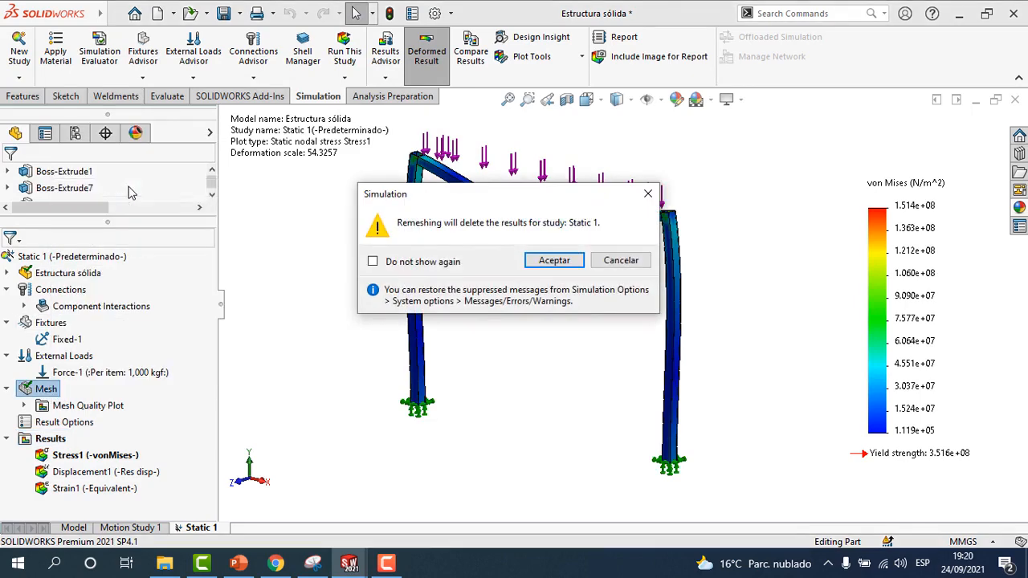
click(554, 261)
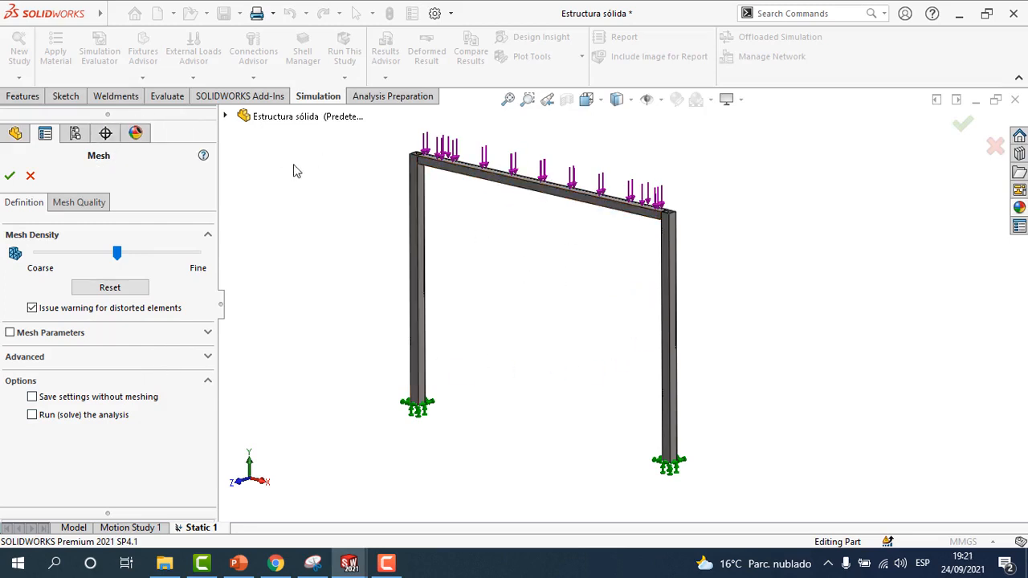
click(10, 175)
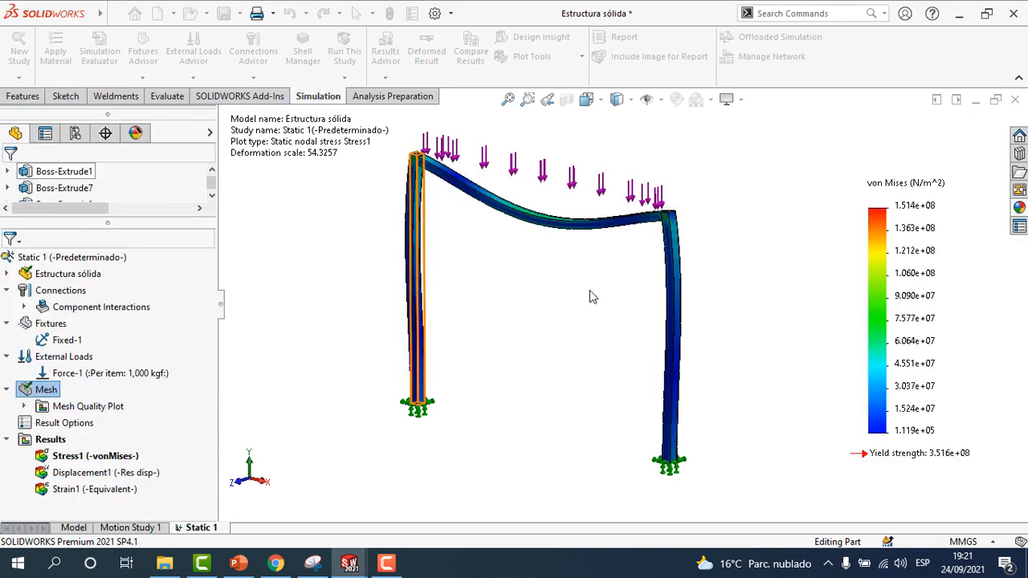
scroll(590, 297, down, 2)
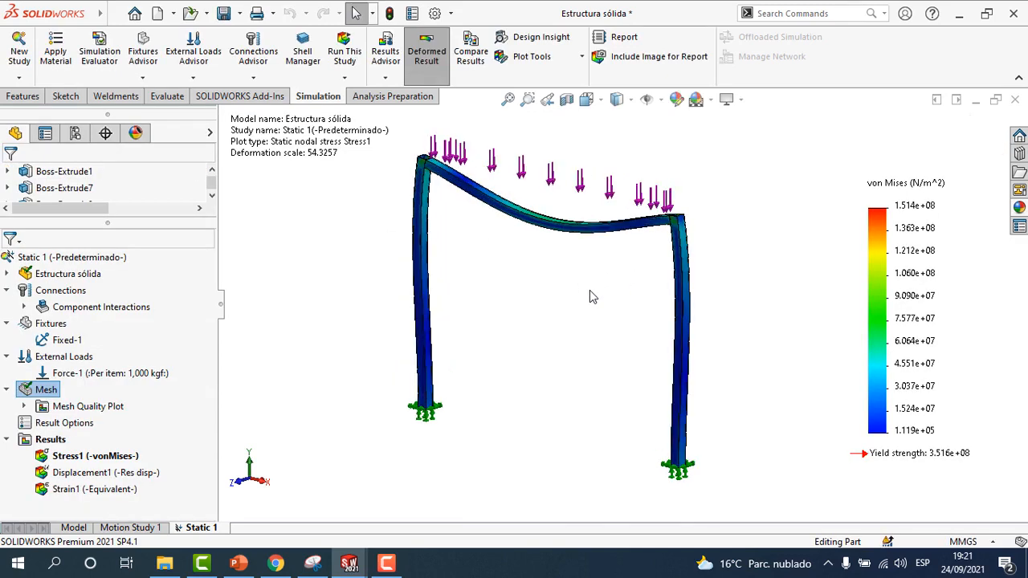